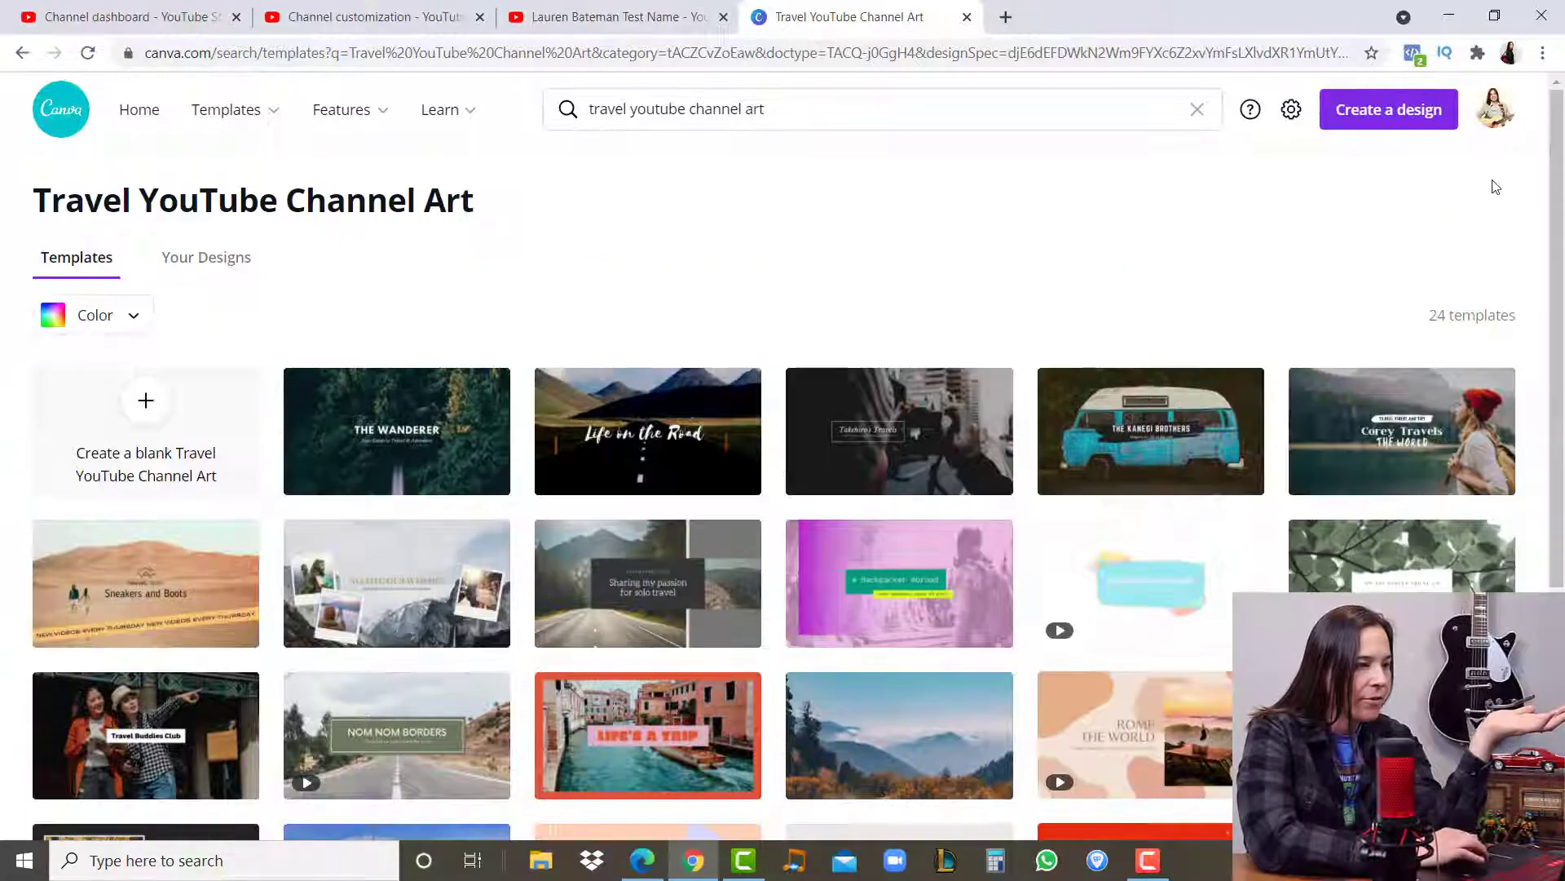
- Search for travel YouTube channel art templates and create a blank Travel YouTube Channel Art design
{"action": "left_click", "coordinate": [856, 112]}
{"action": "key", "text": "Return"}
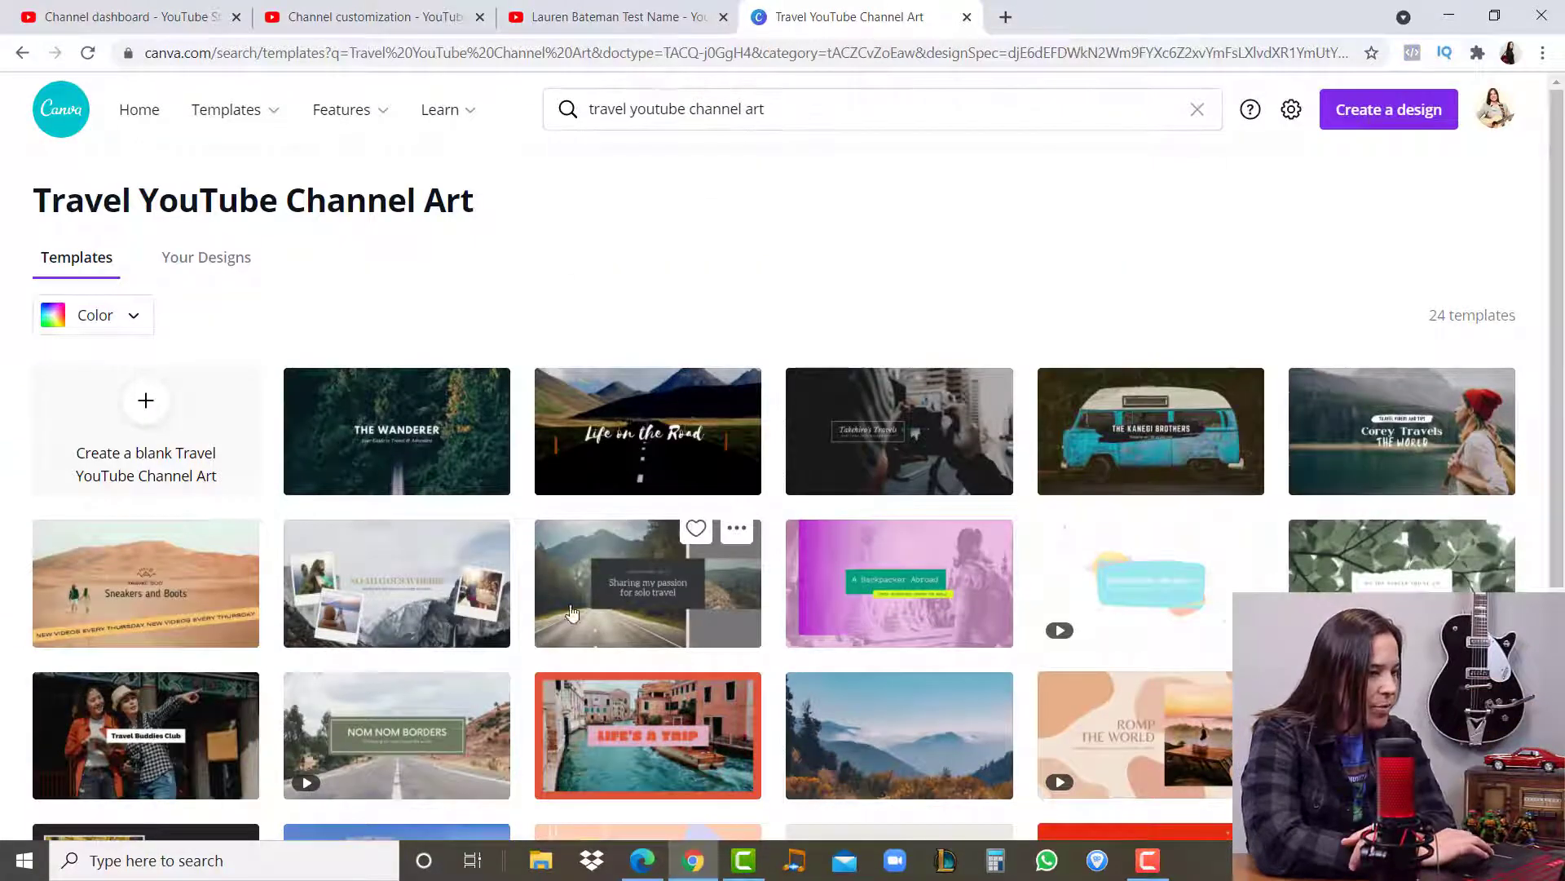
{"action": "left_click", "coordinate": [148, 411]}
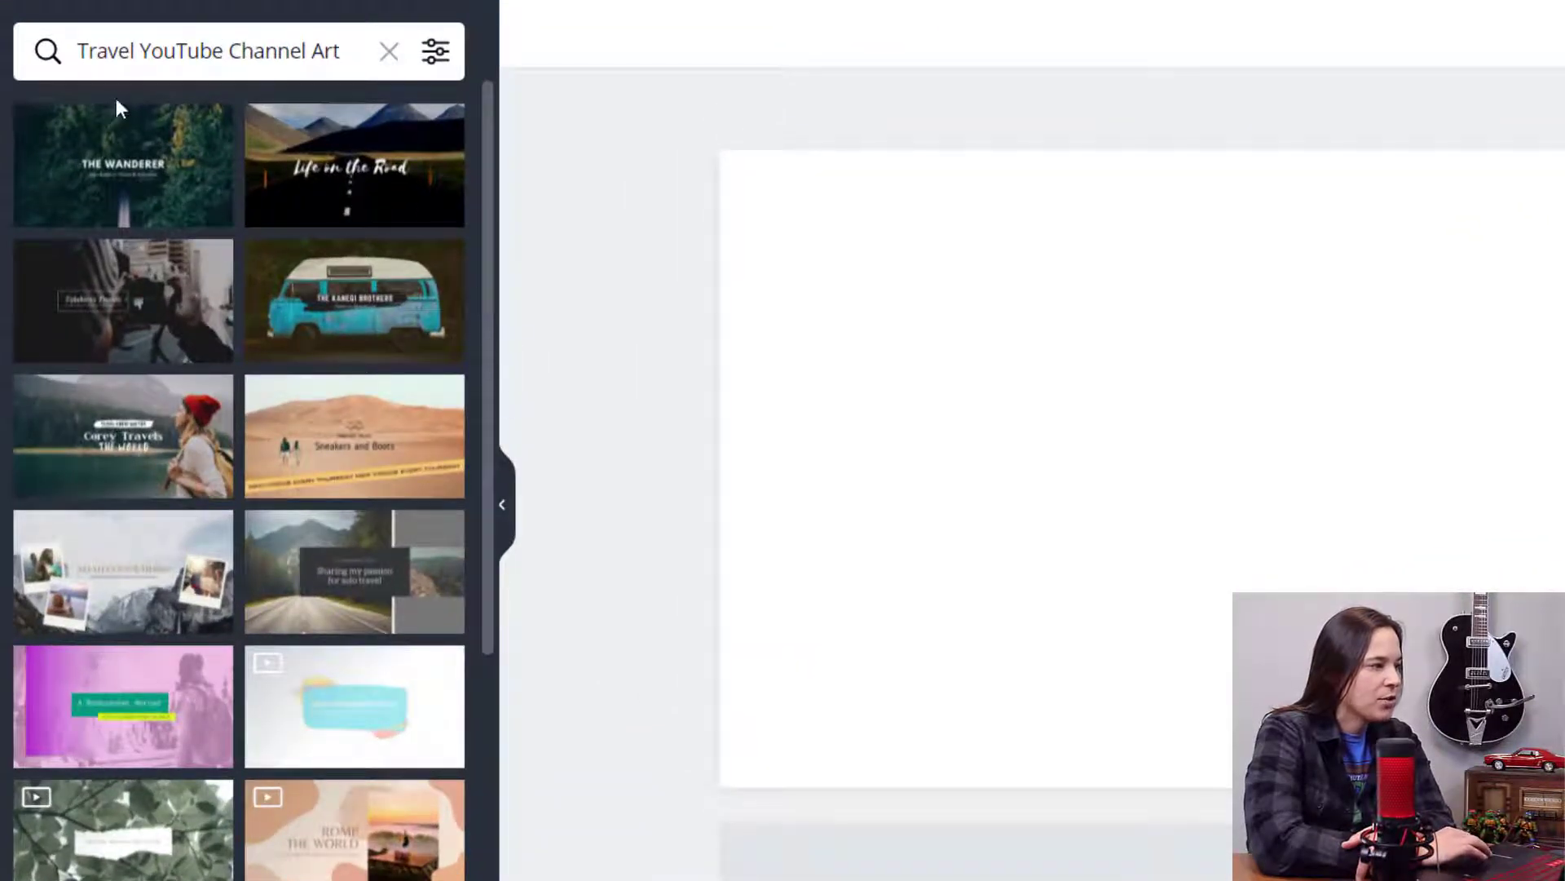
- Search the templates for "YouTube Channel Art" and apply the blue camper van template to the blank page
{"action": "double_click", "coordinate": [132, 53]}
{"action": "key", "text": "BackSpace"}
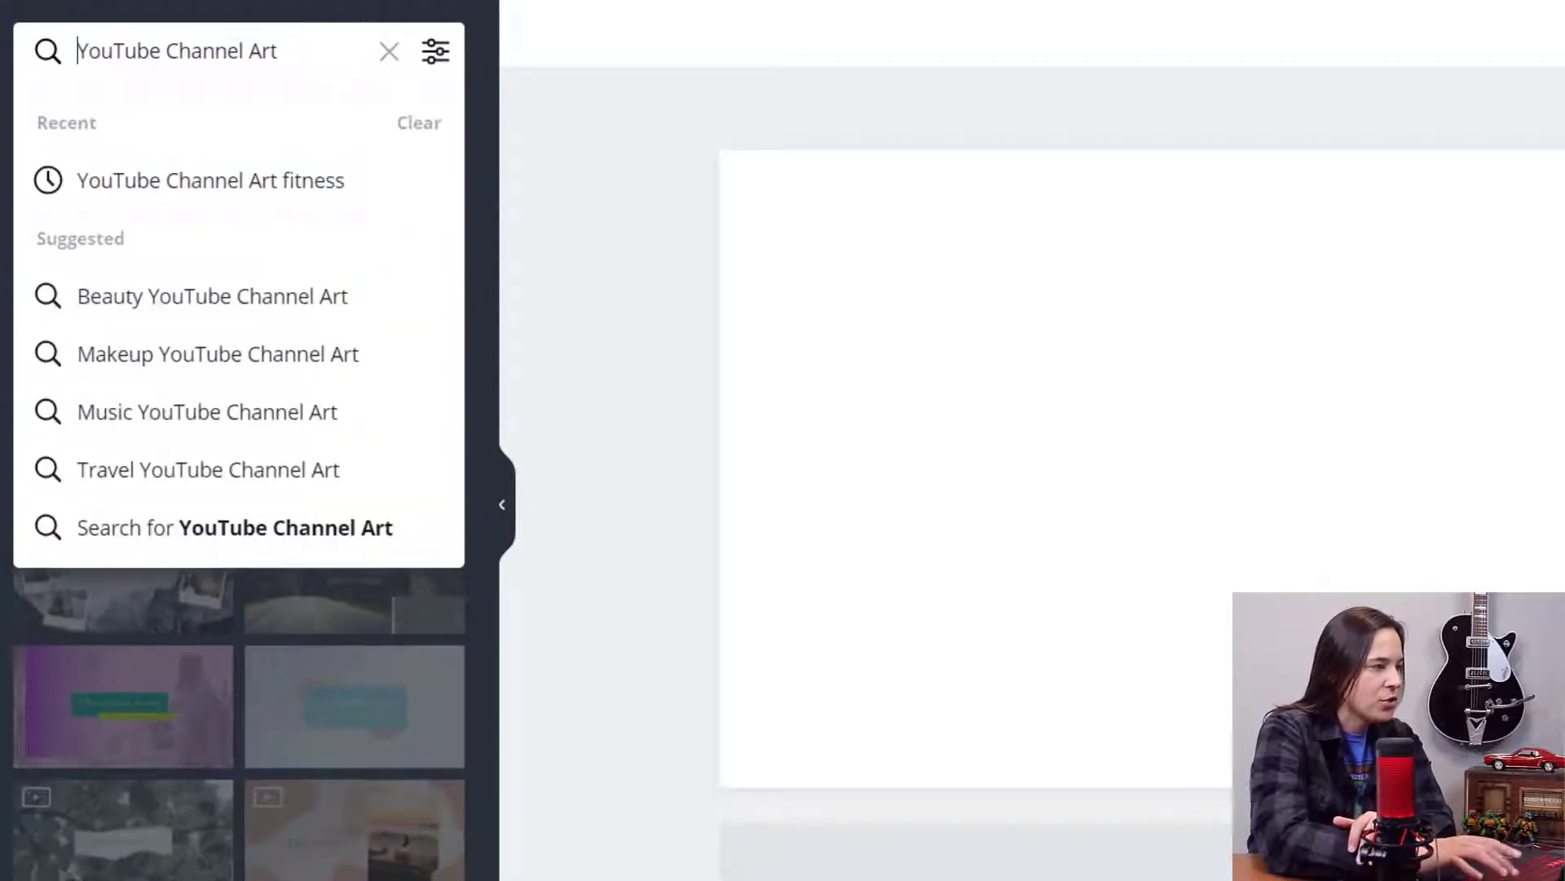
{"action": "key", "text": "Return"}
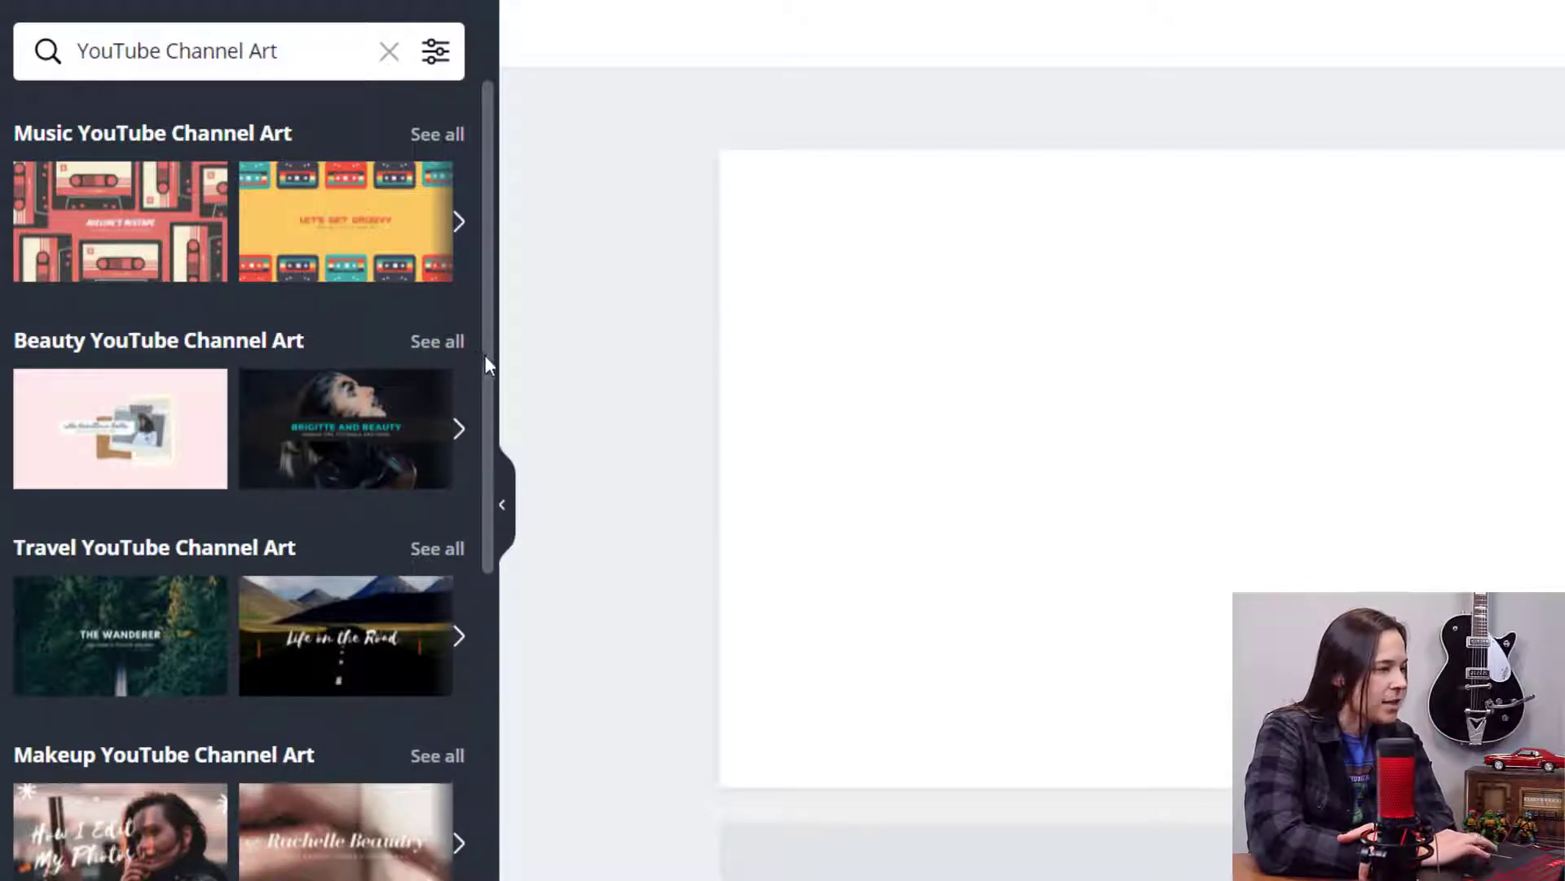
{"action": "scroll", "coordinate": [484, 355], "scroll_direction": "down", "scroll_amount": 5}
{"action": "scroll", "coordinate": [492, 574], "scroll_direction": "down", "scroll_amount": 9}
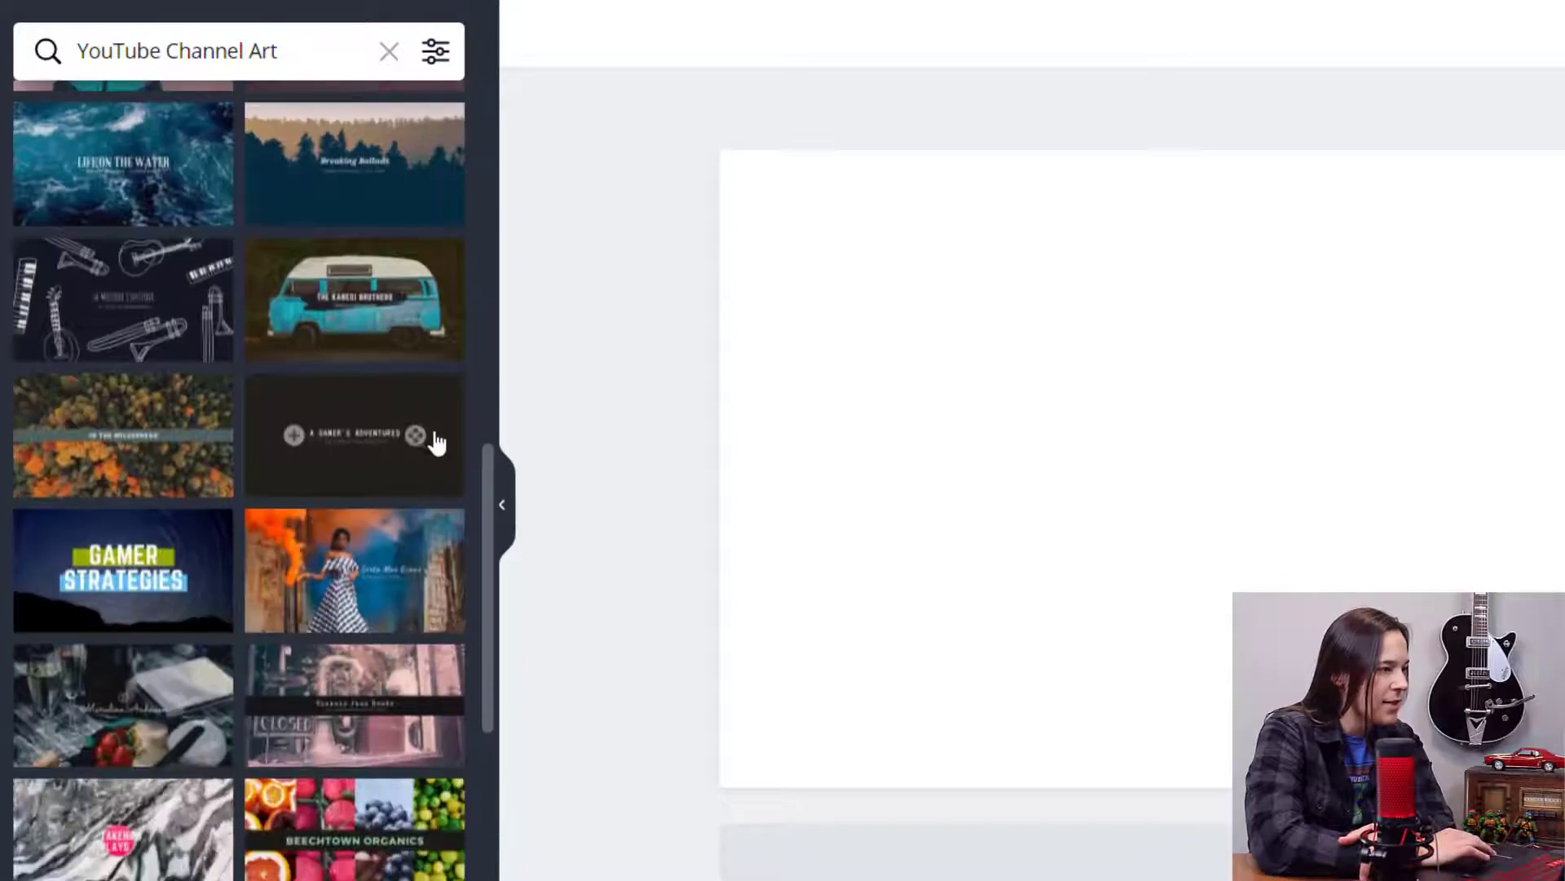
{"action": "left_click", "coordinate": [364, 316]}
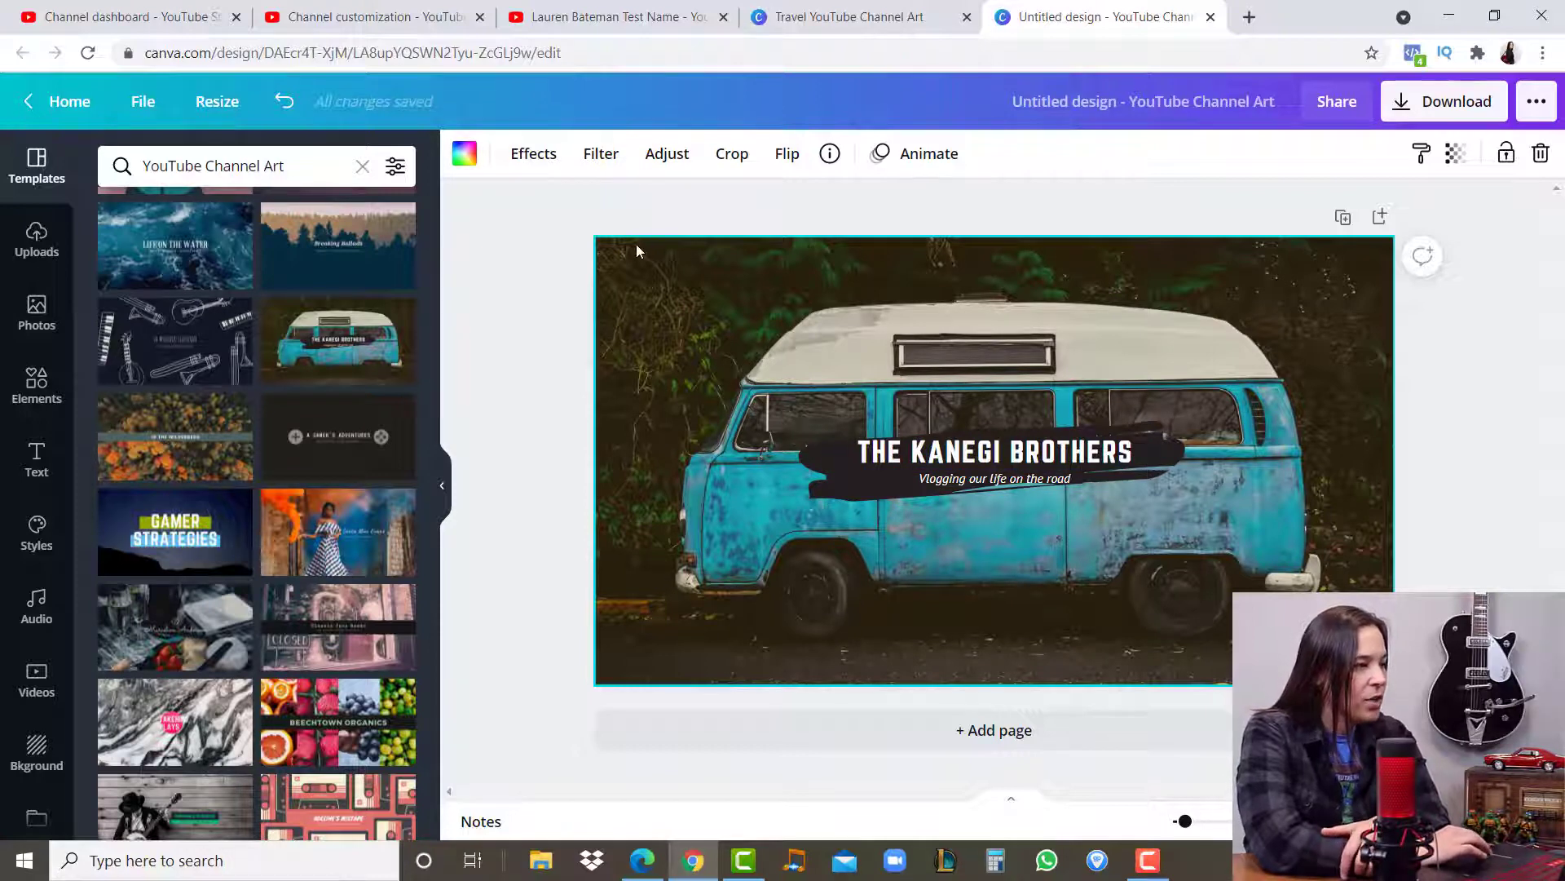
- Try the Greyscale, Peony and Selfie filters on the van background photo and reset the filter to None
{"action": "left_click", "coordinate": [599, 153]}
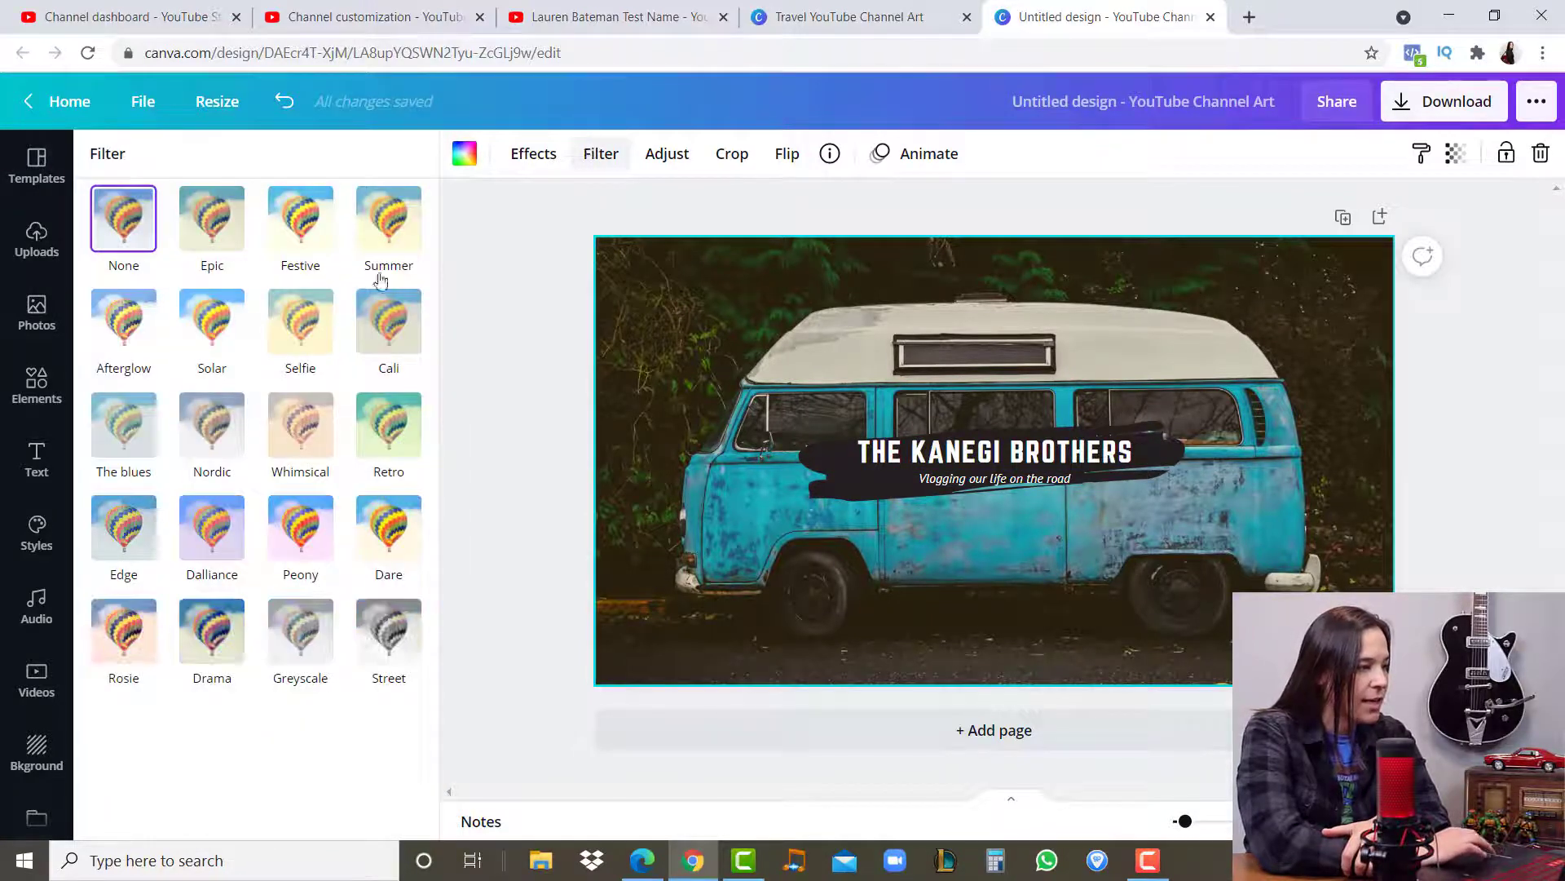
{"action": "left_click", "coordinate": [303, 637]}
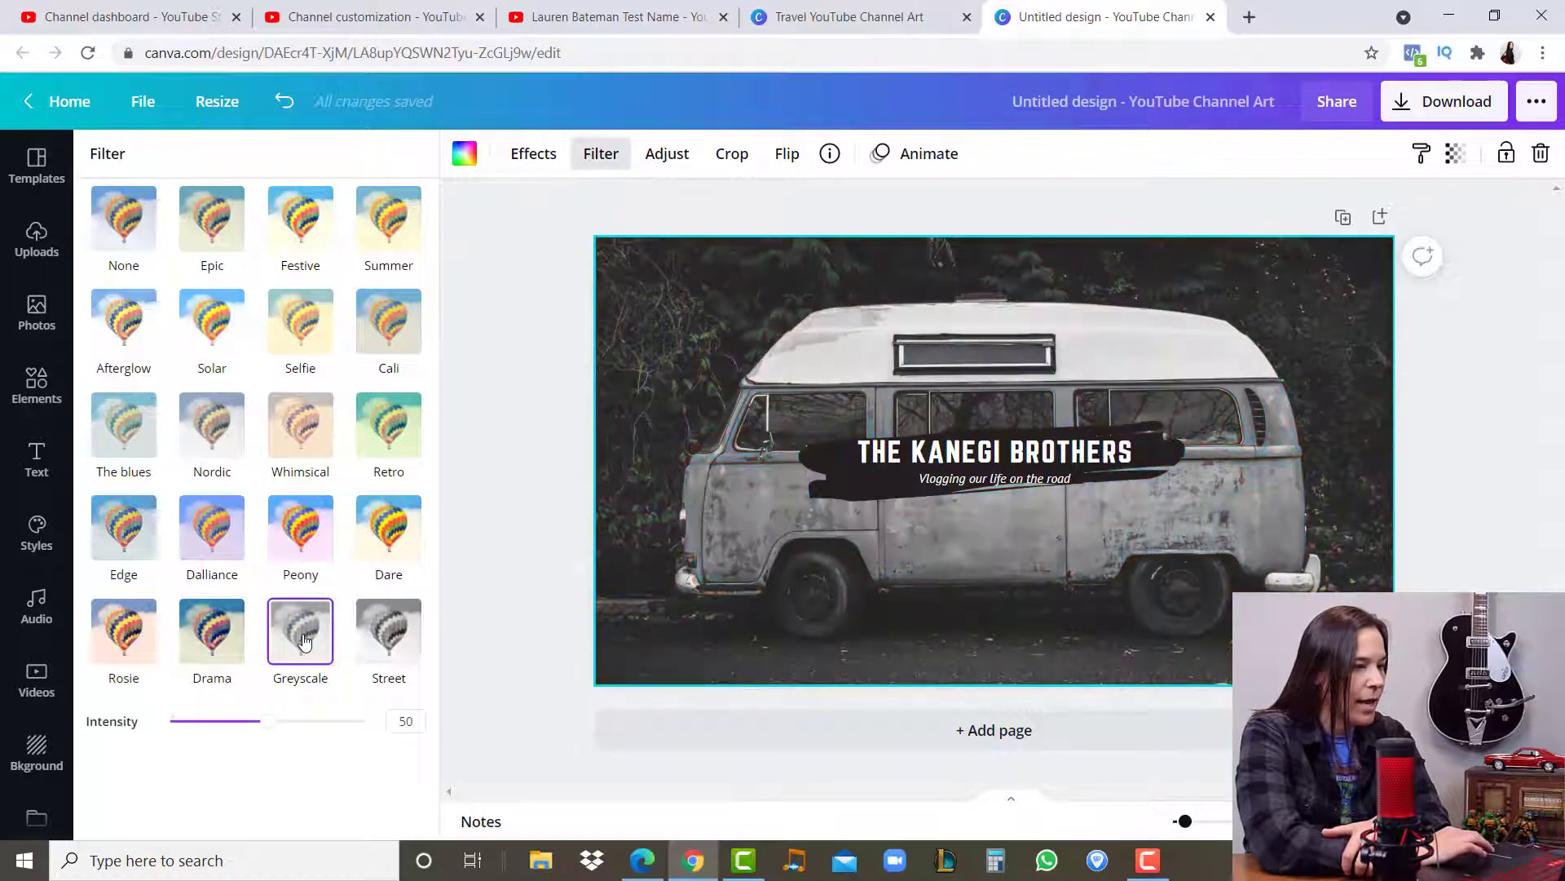
{"action": "left_click", "coordinate": [293, 529]}
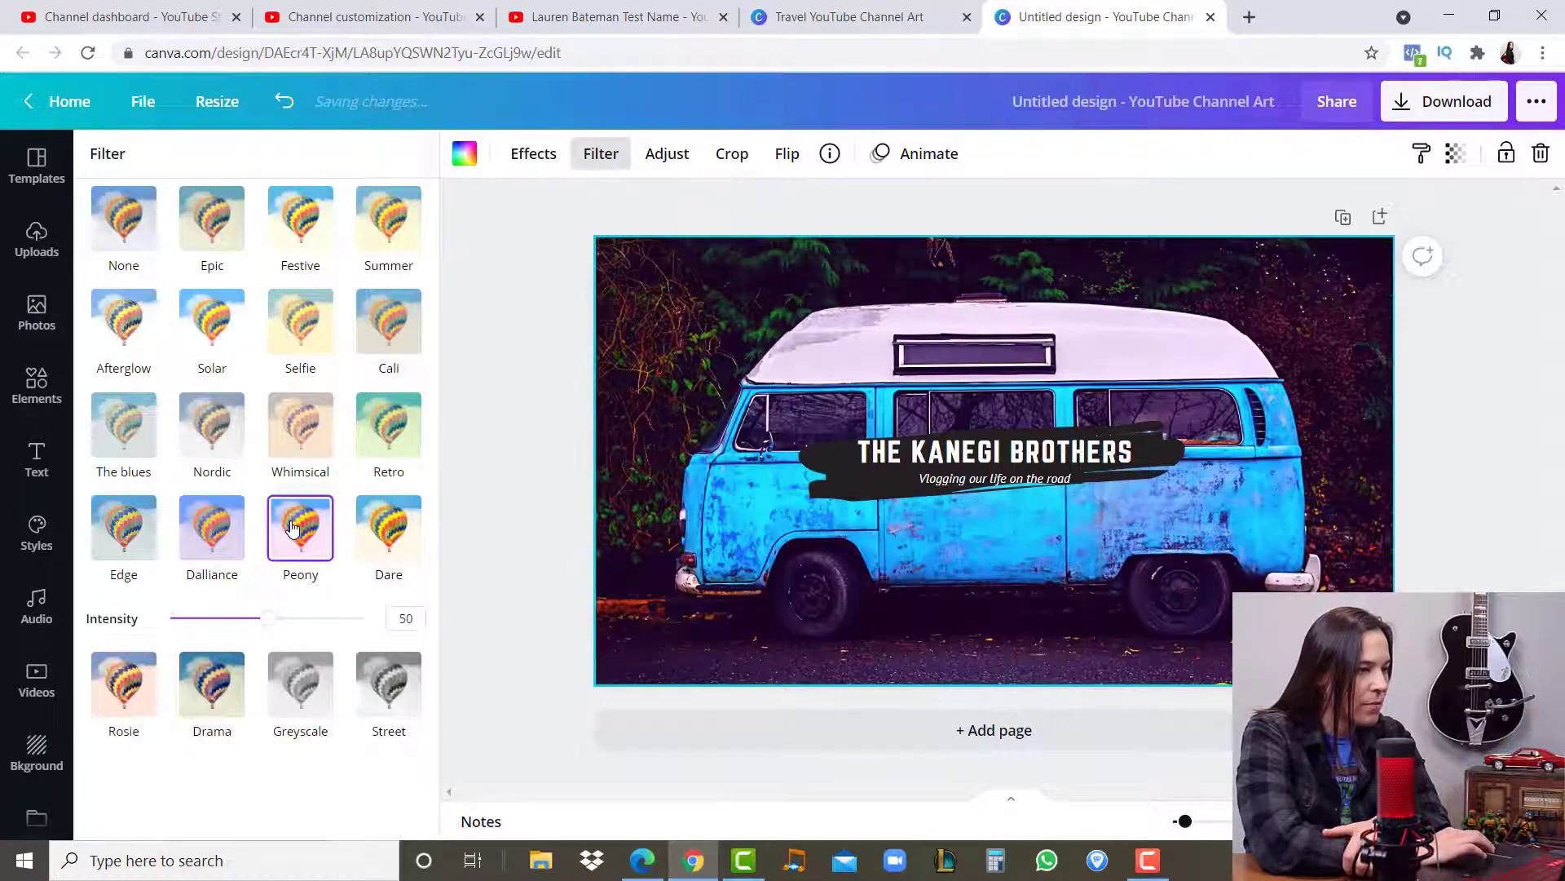
{"action": "left_click", "coordinate": [307, 329]}
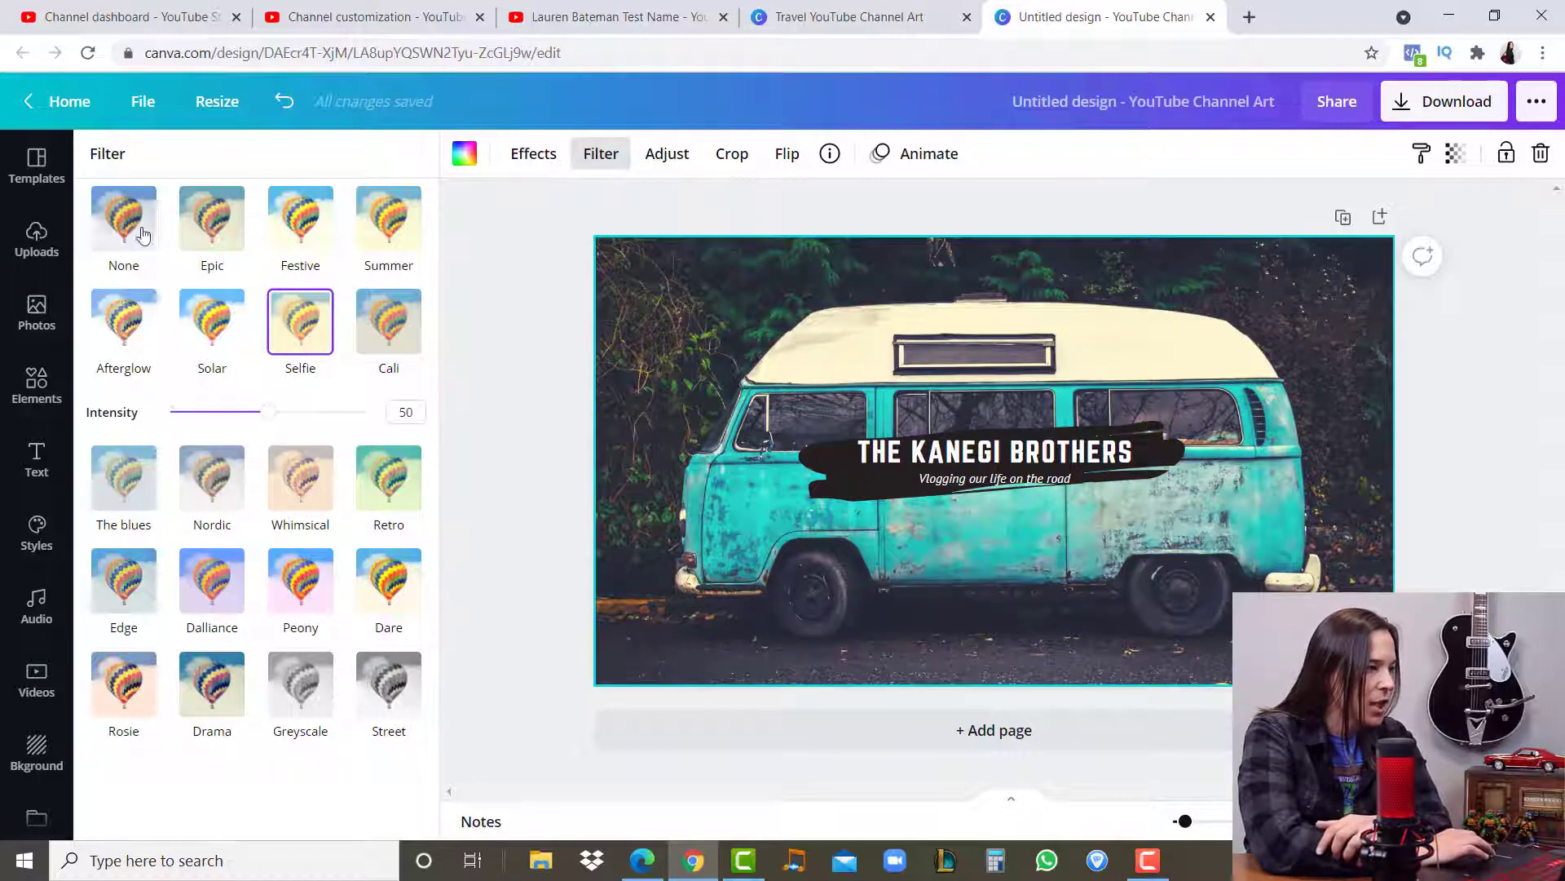
{"action": "left_click", "coordinate": [130, 225]}
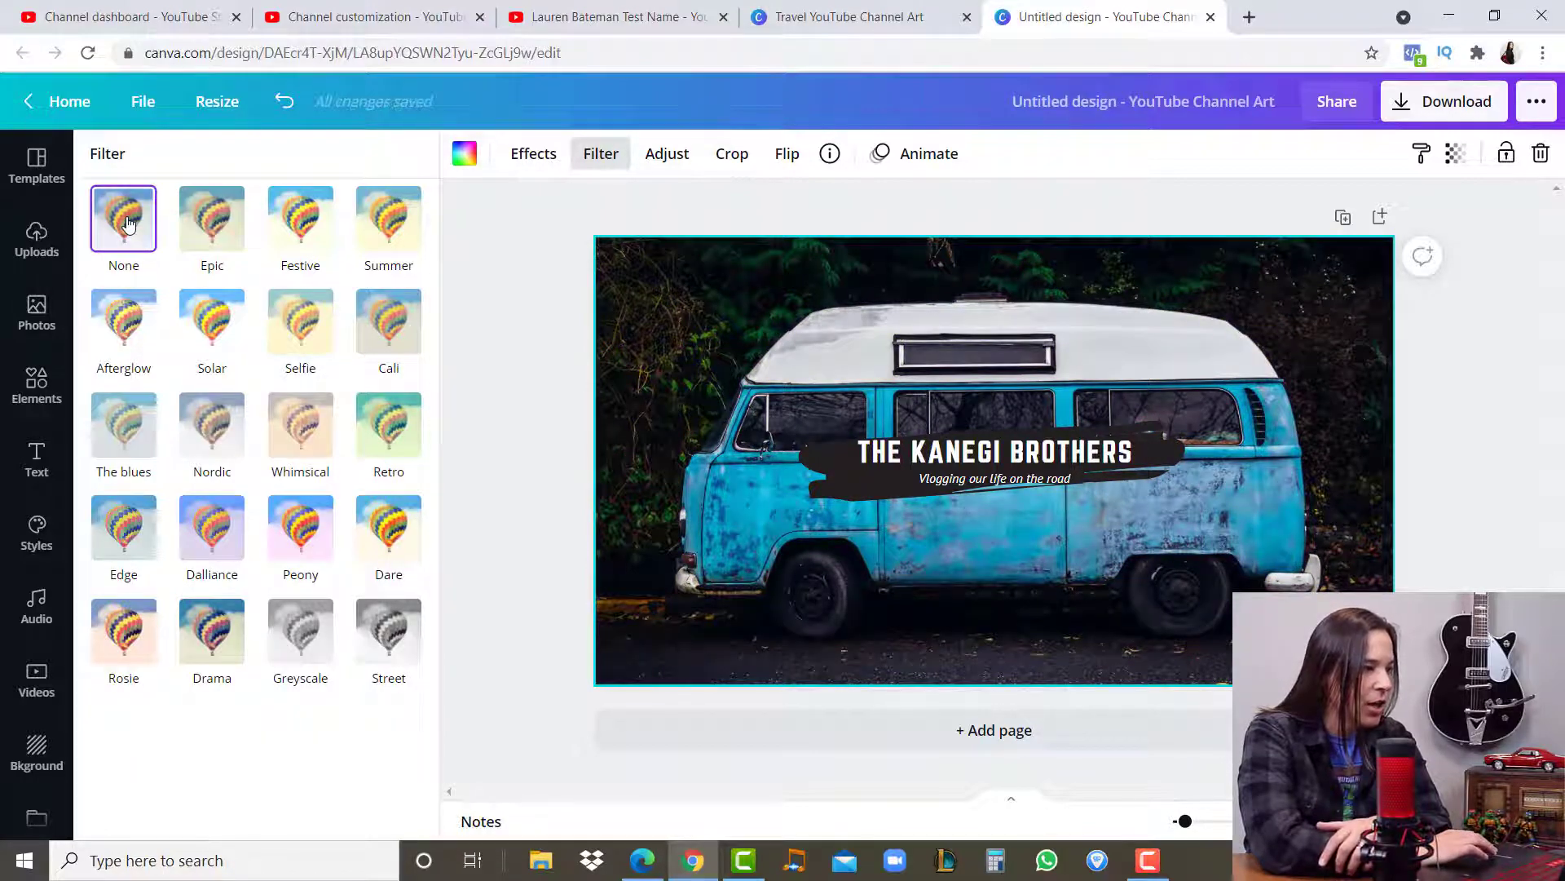
- Browse the trending images in the stock photo library
{"action": "left_click", "coordinate": [52, 317]}
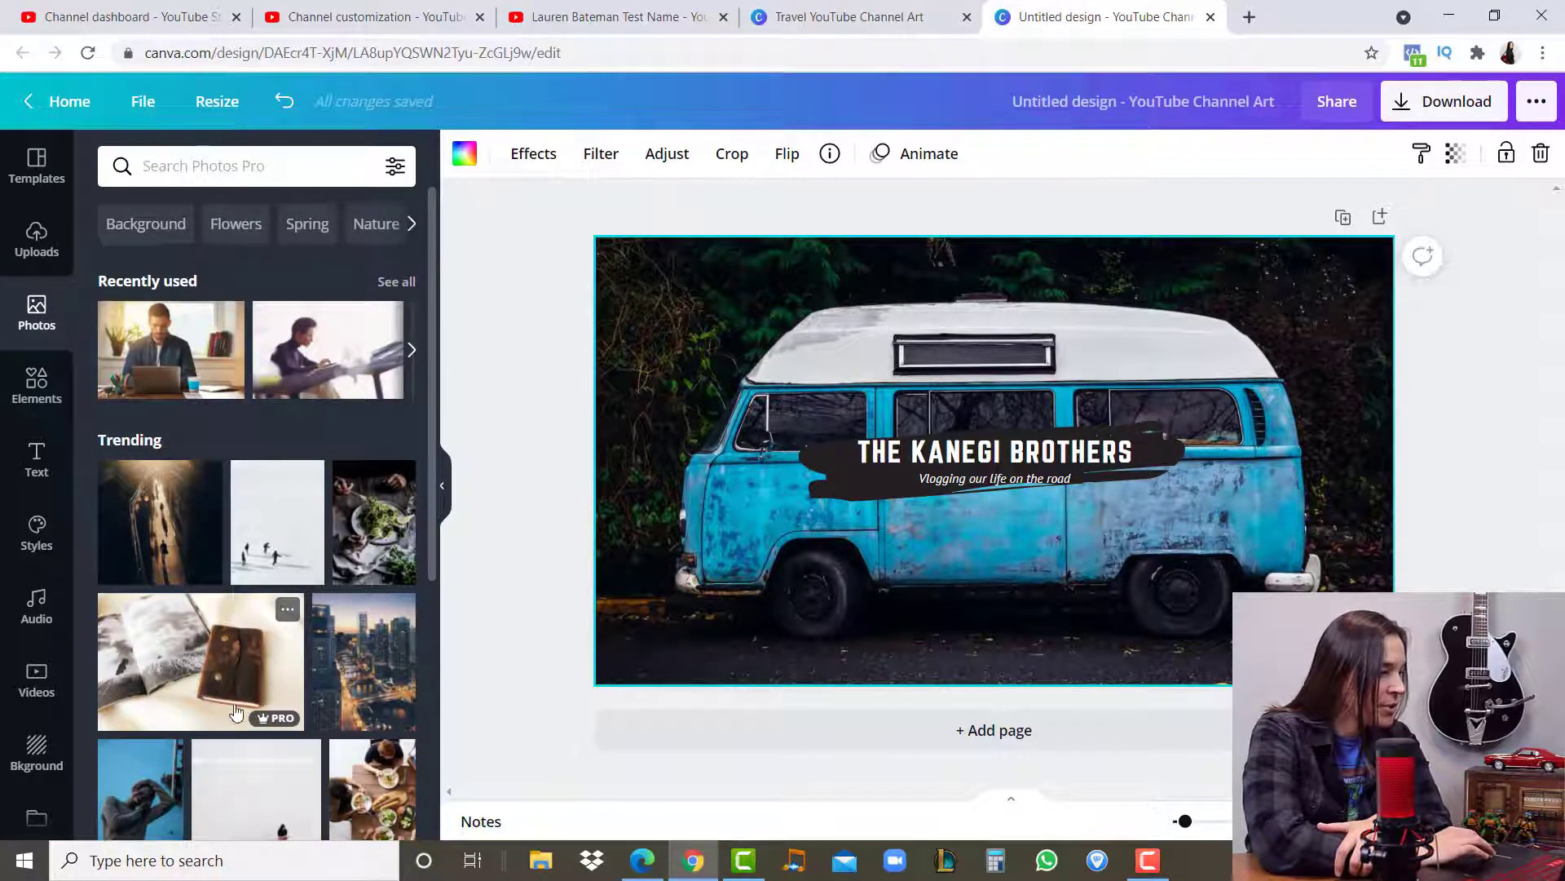
{"action": "mouse_move", "coordinate": [281, 718]}
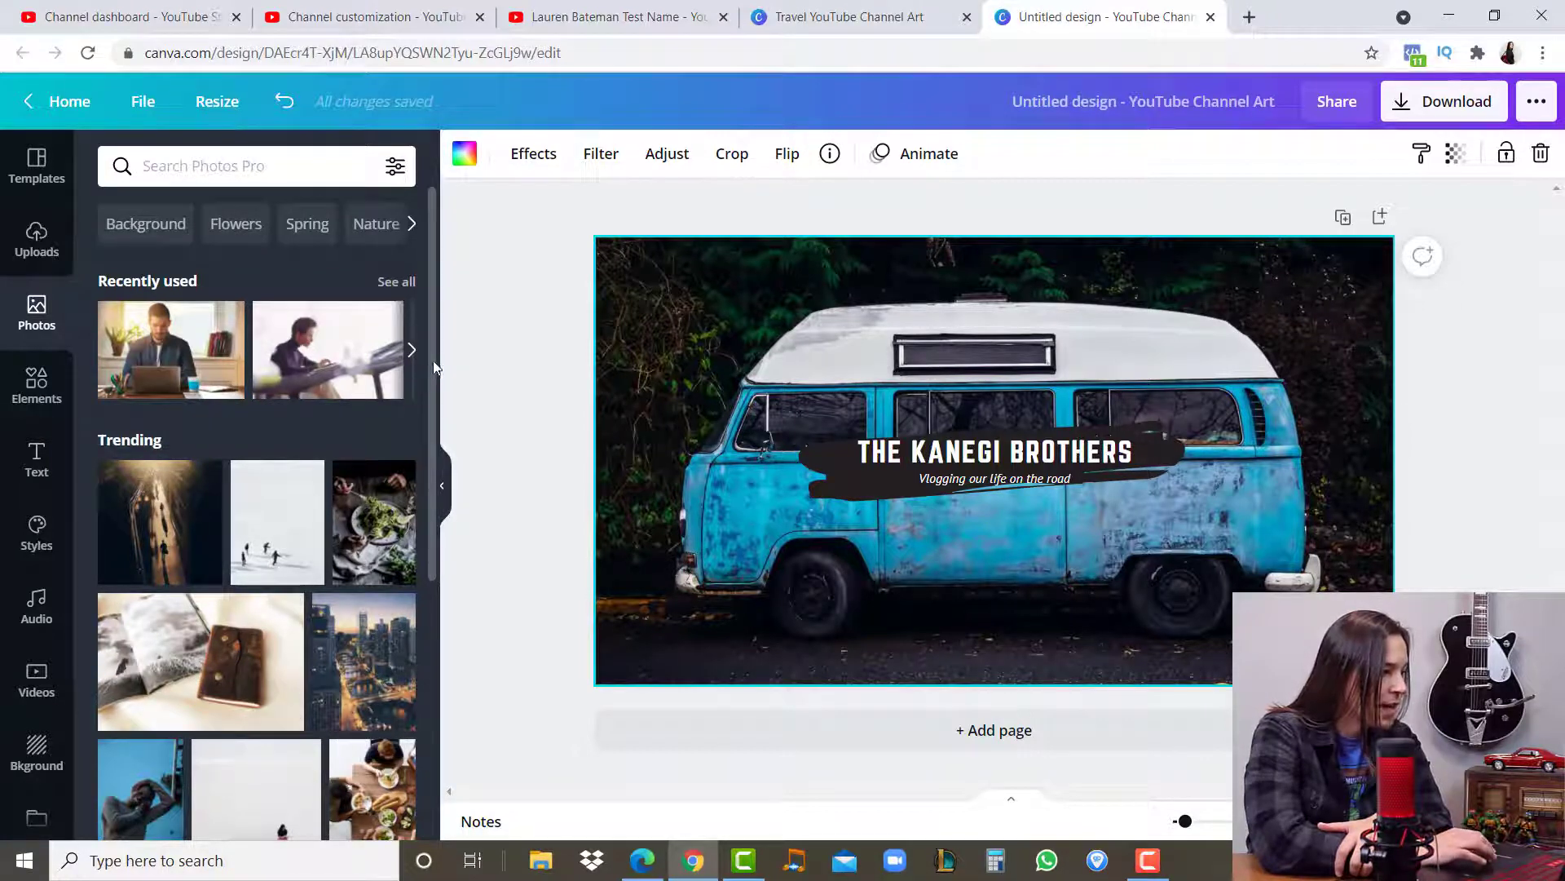
{"action": "left_click_drag", "start_coordinate": [433, 359], "coordinate": [436, 530]}
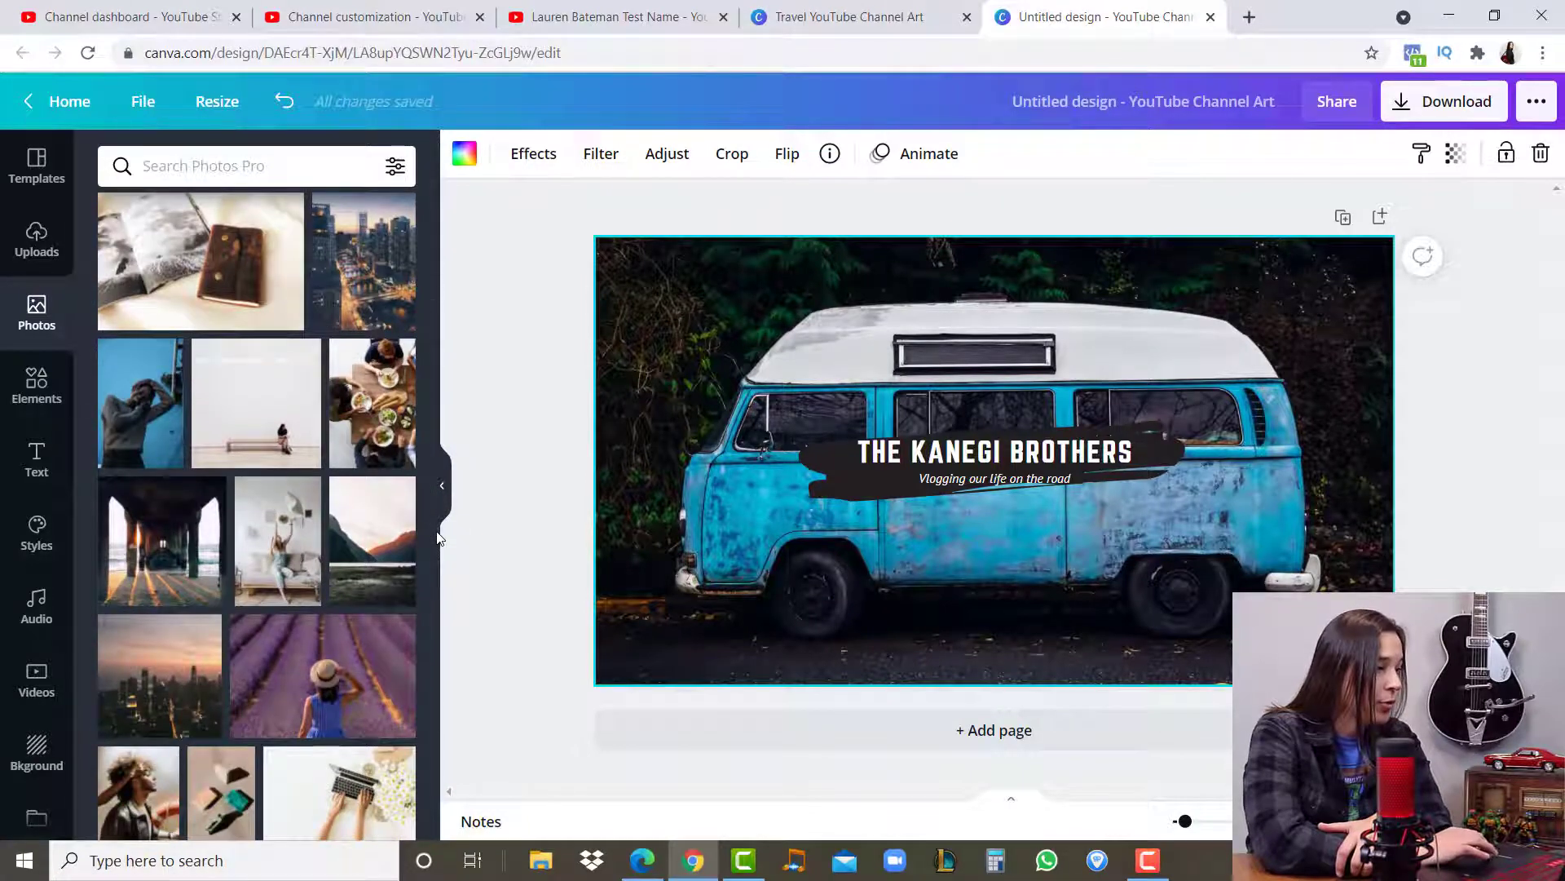
- Place the uploaded cutout photo of the guitar player in plaid, enlarge it to cover the banner and crop its empty right side
{"action": "left_click", "coordinate": [35, 245]}
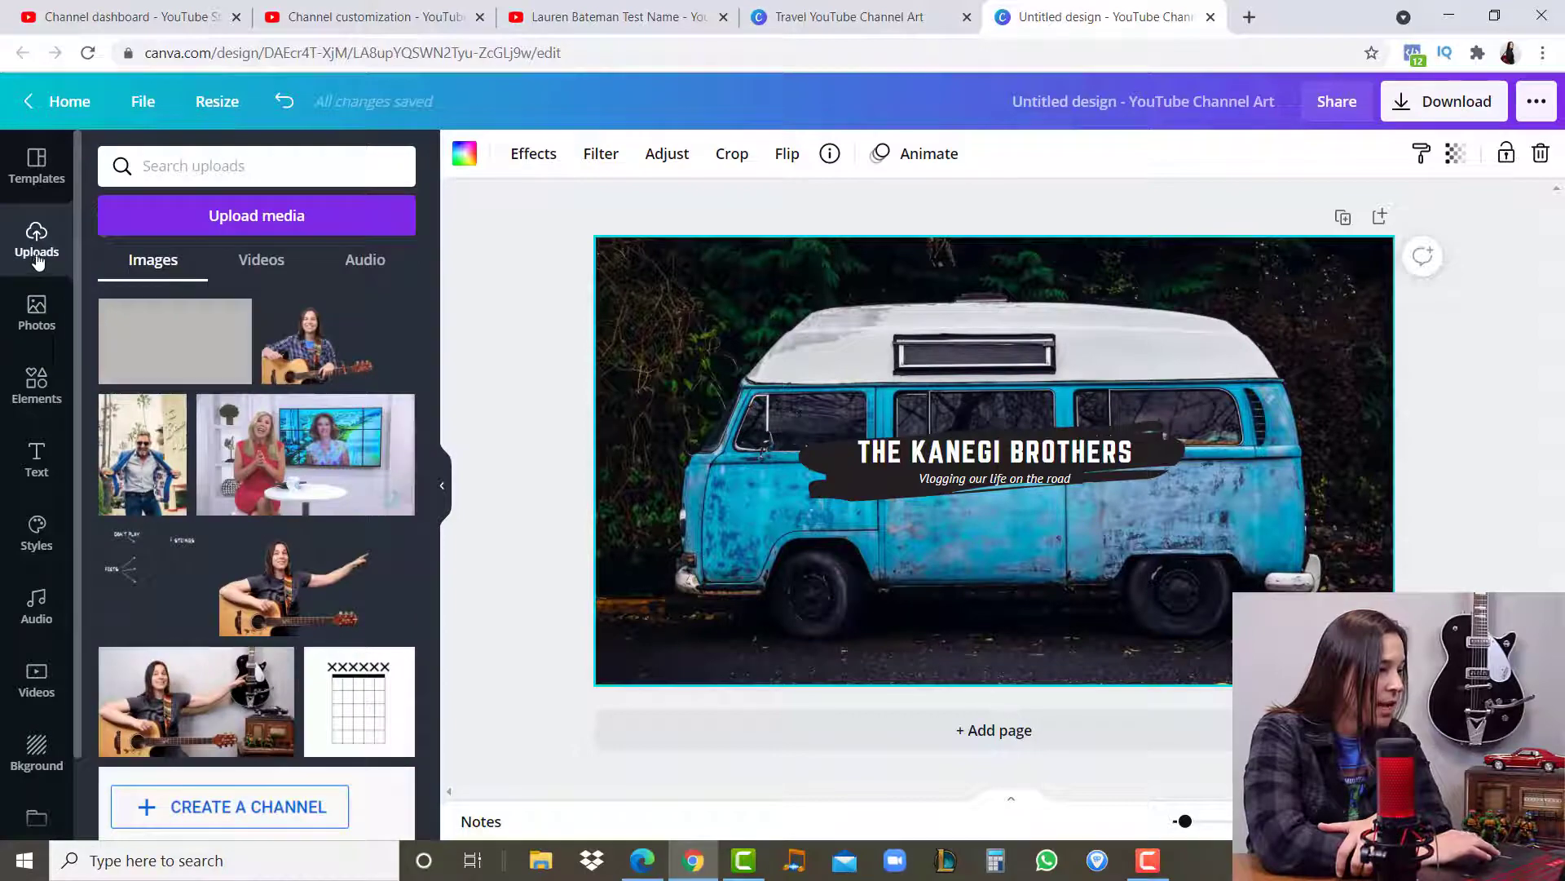
{"action": "left_click", "coordinate": [318, 342]}
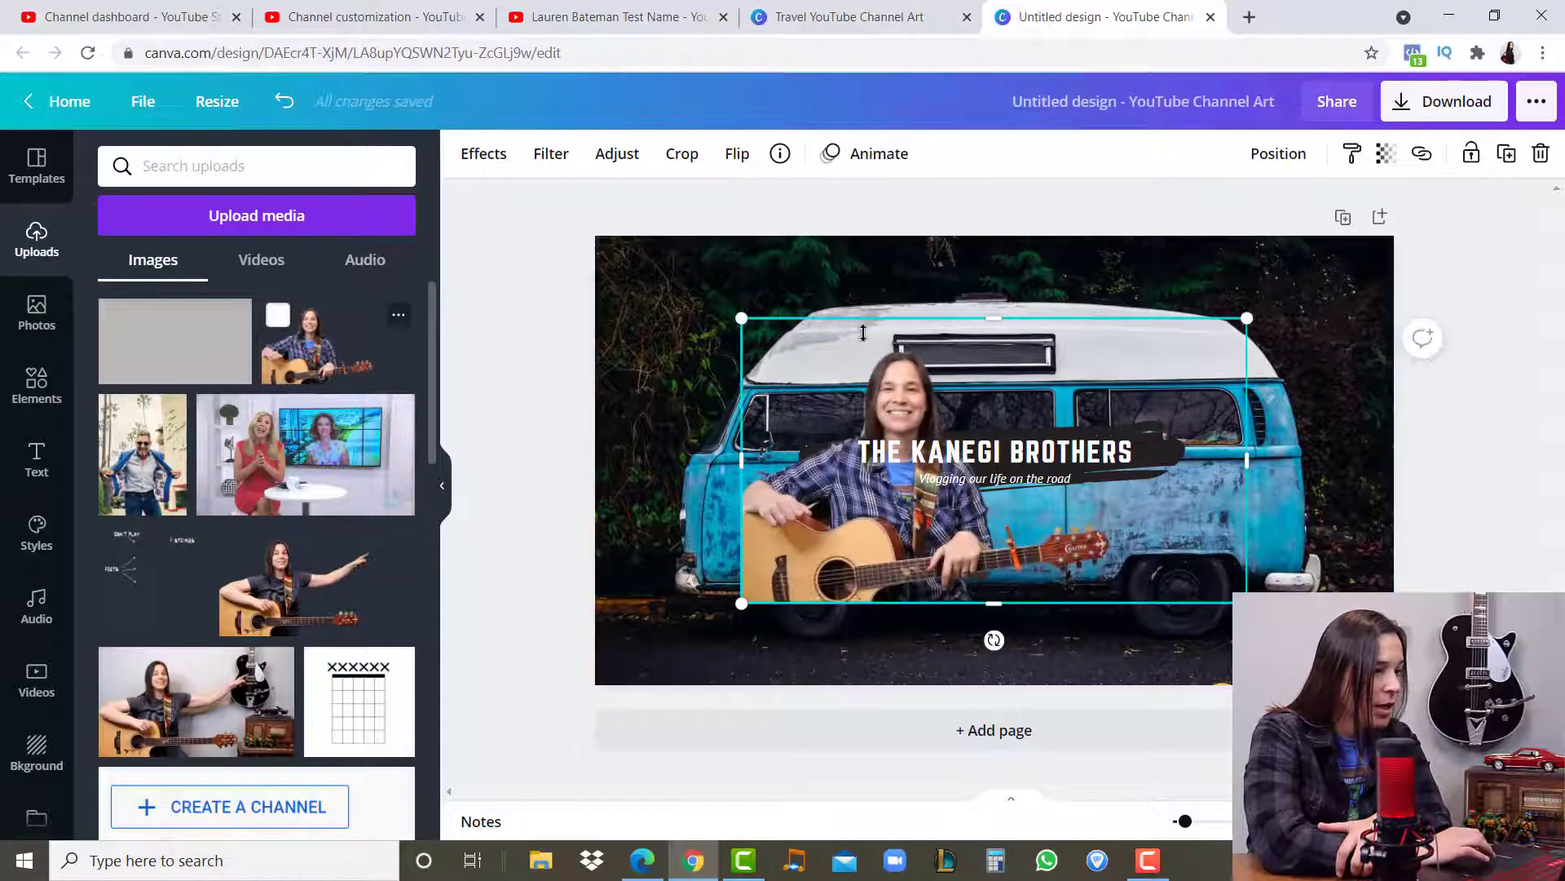
{"action": "left_click_drag", "start_coordinate": [742, 318], "coordinate": [587, 231]}
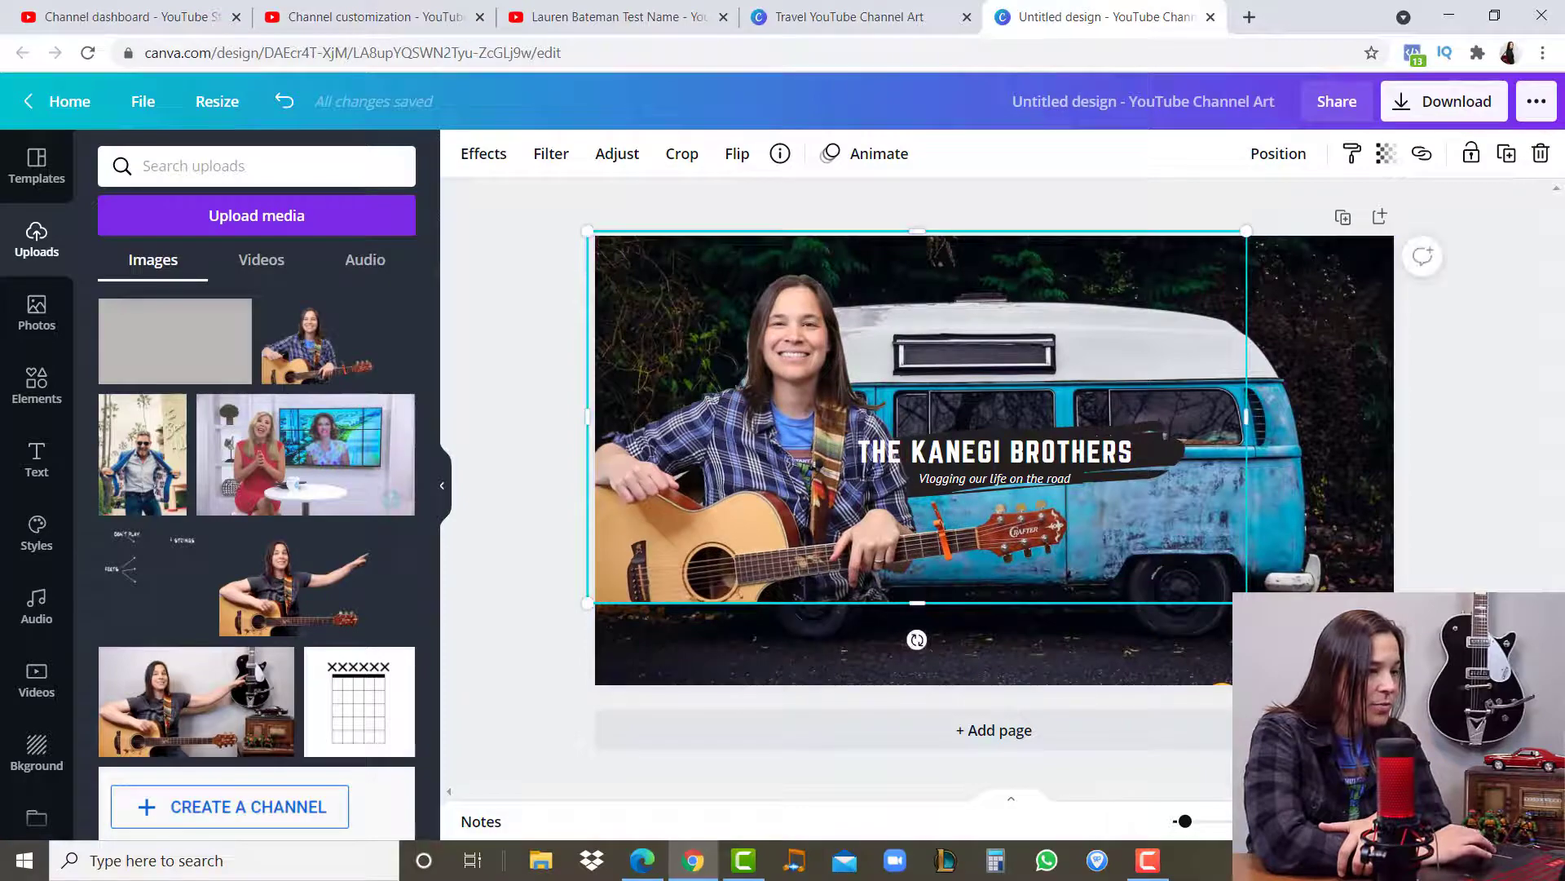
{"action": "left_click_drag", "start_coordinate": [1246, 604], "coordinate": [1393, 685]}
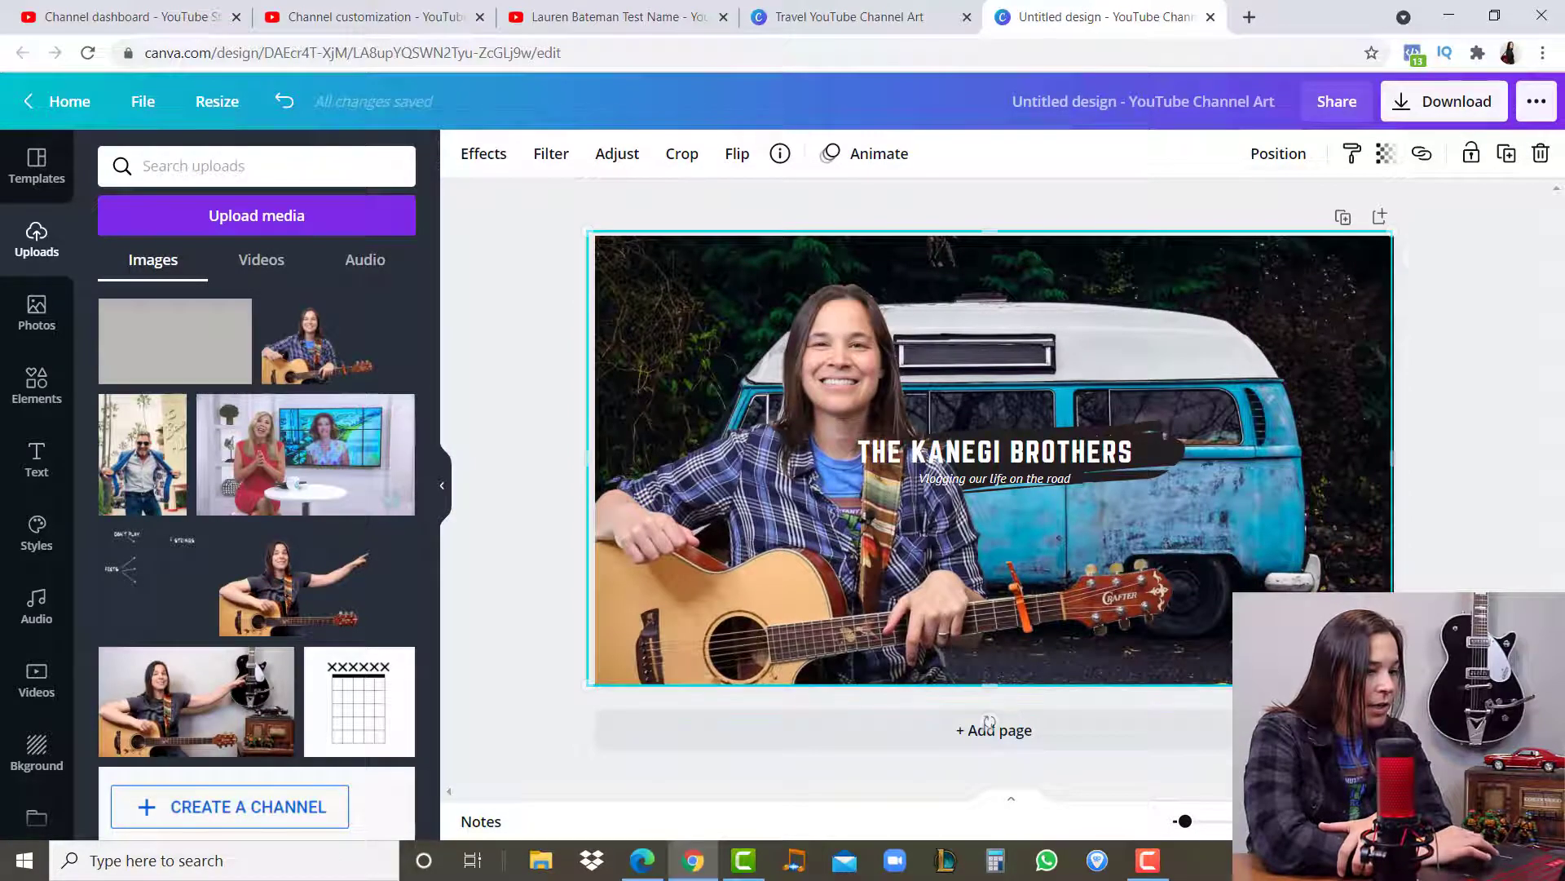
{"action": "left_click_drag", "start_coordinate": [1393, 458], "coordinate": [1293, 471]}
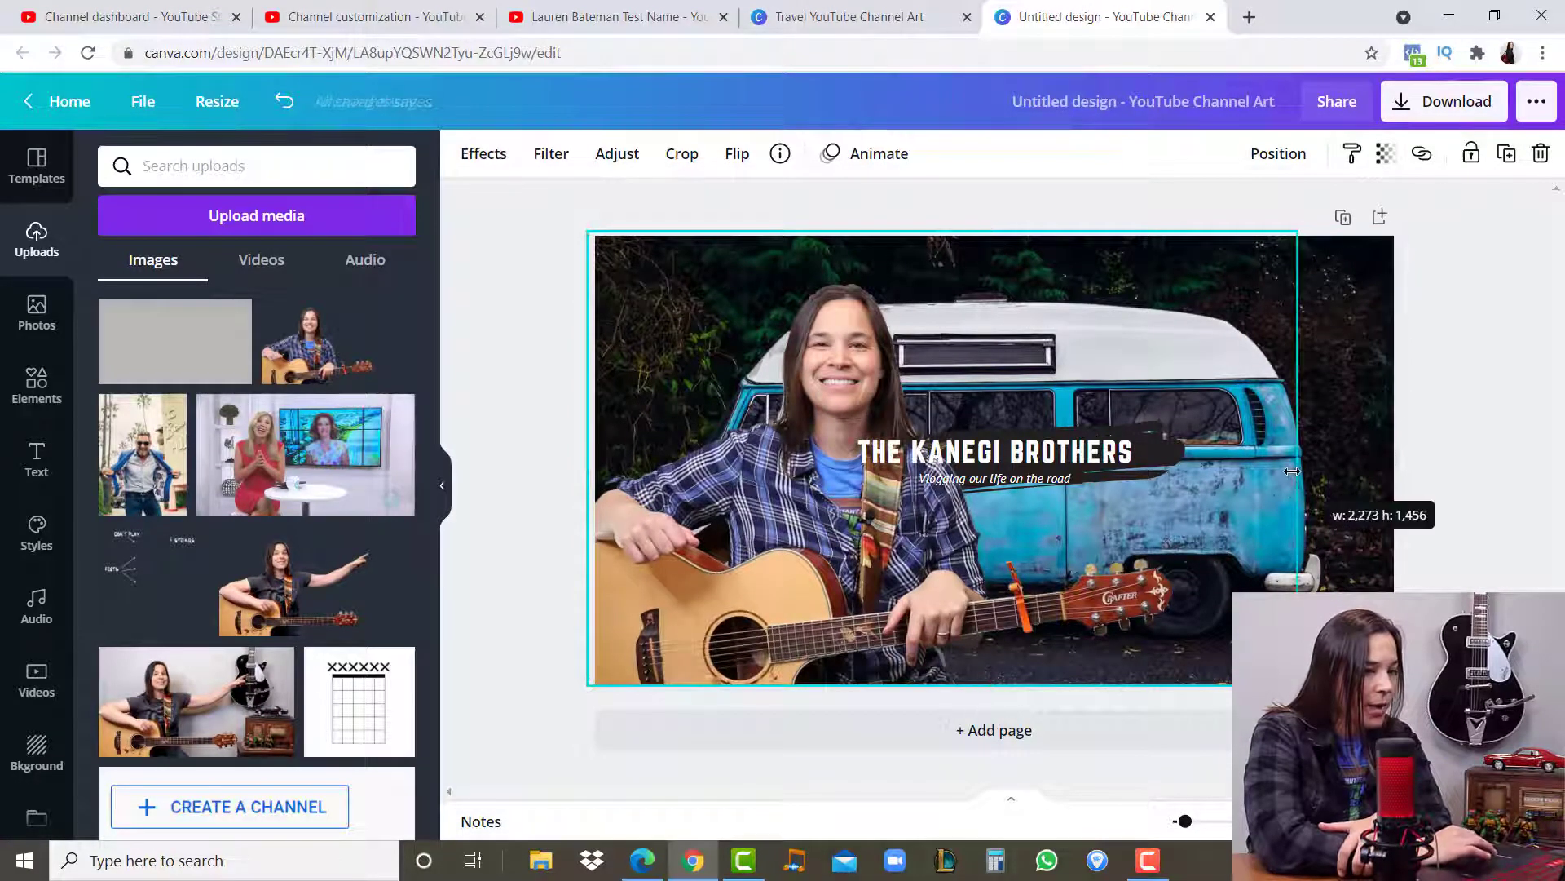
- Try removing the van background photo, undo that removal and delete the guitar player photo from the banner
{"action": "left_click", "coordinate": [1339, 468]}
{"action": "key", "text": "Delete"}
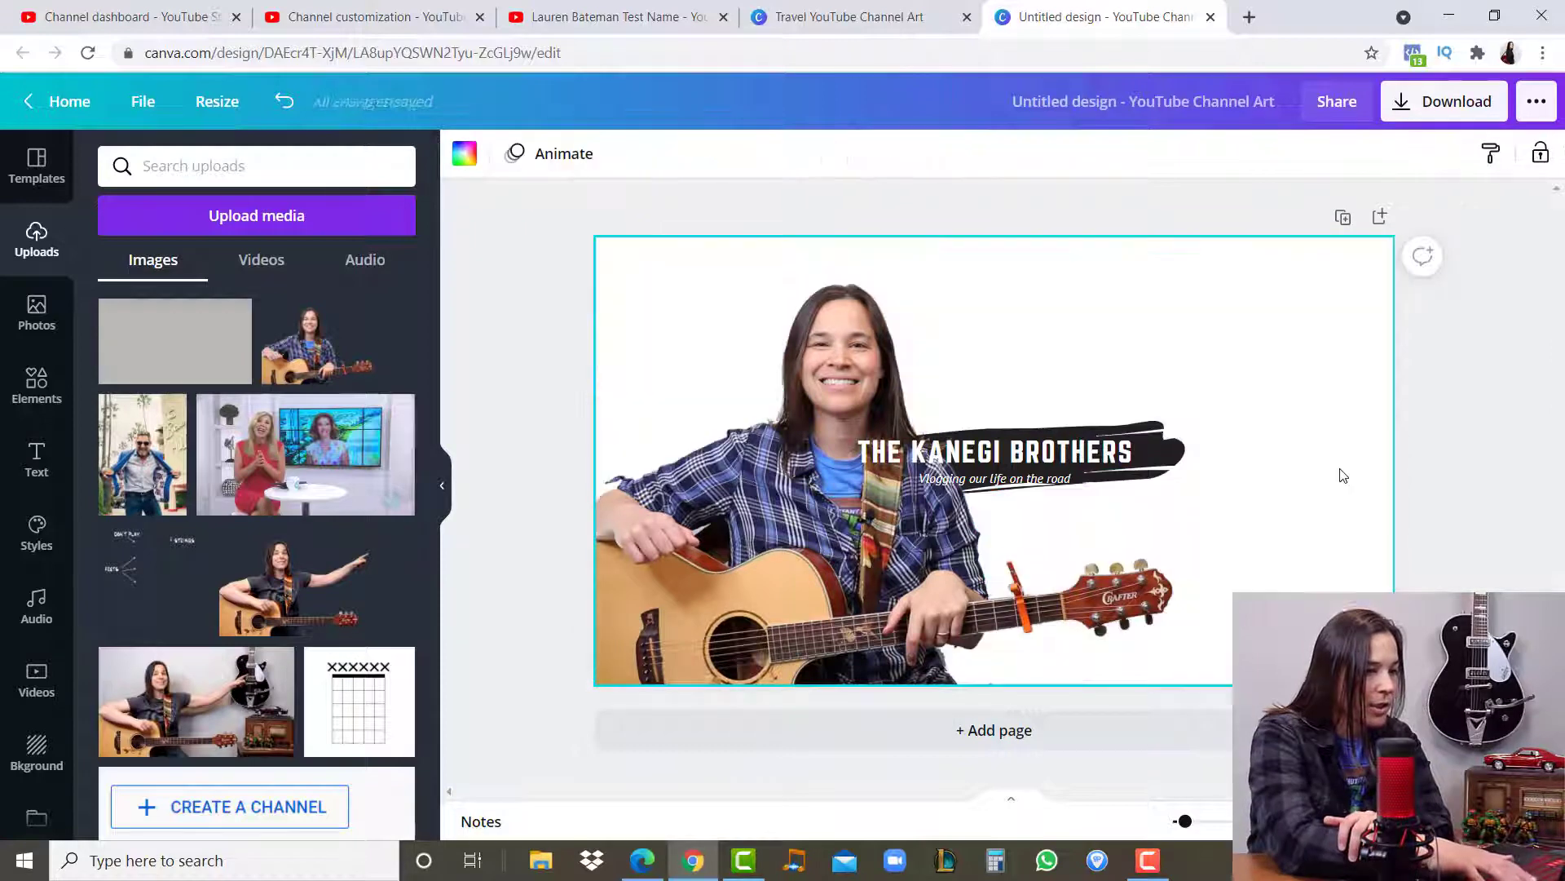
{"action": "left_click", "coordinate": [1266, 480]}
{"action": "left_click_drag", "start_coordinate": [1307, 455], "coordinate": [1394, 456]}
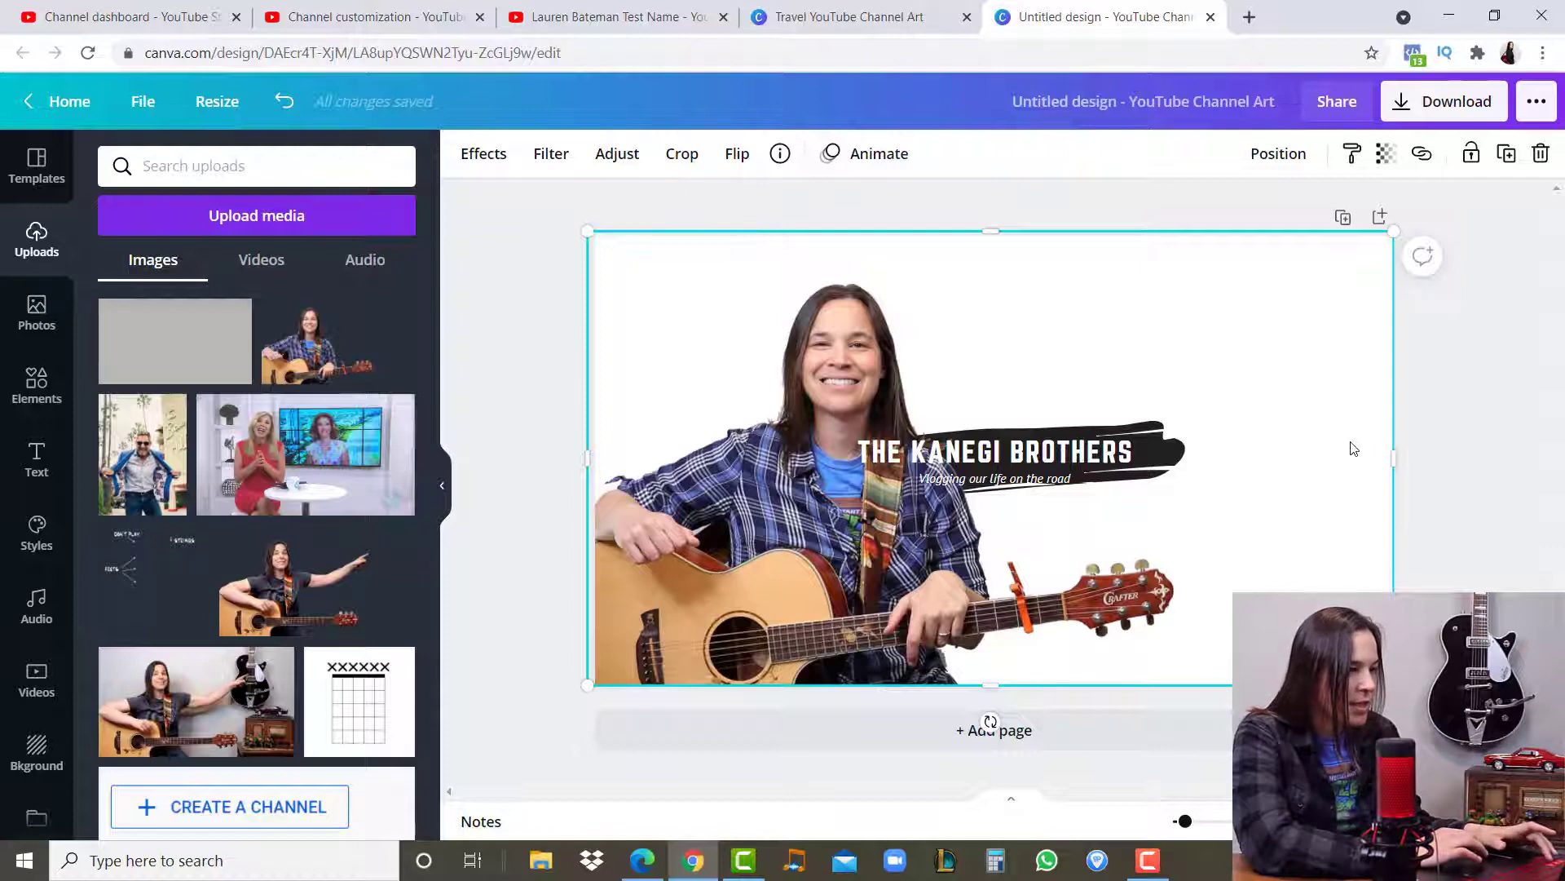
{"action": "key", "text": "ctrl+z"}
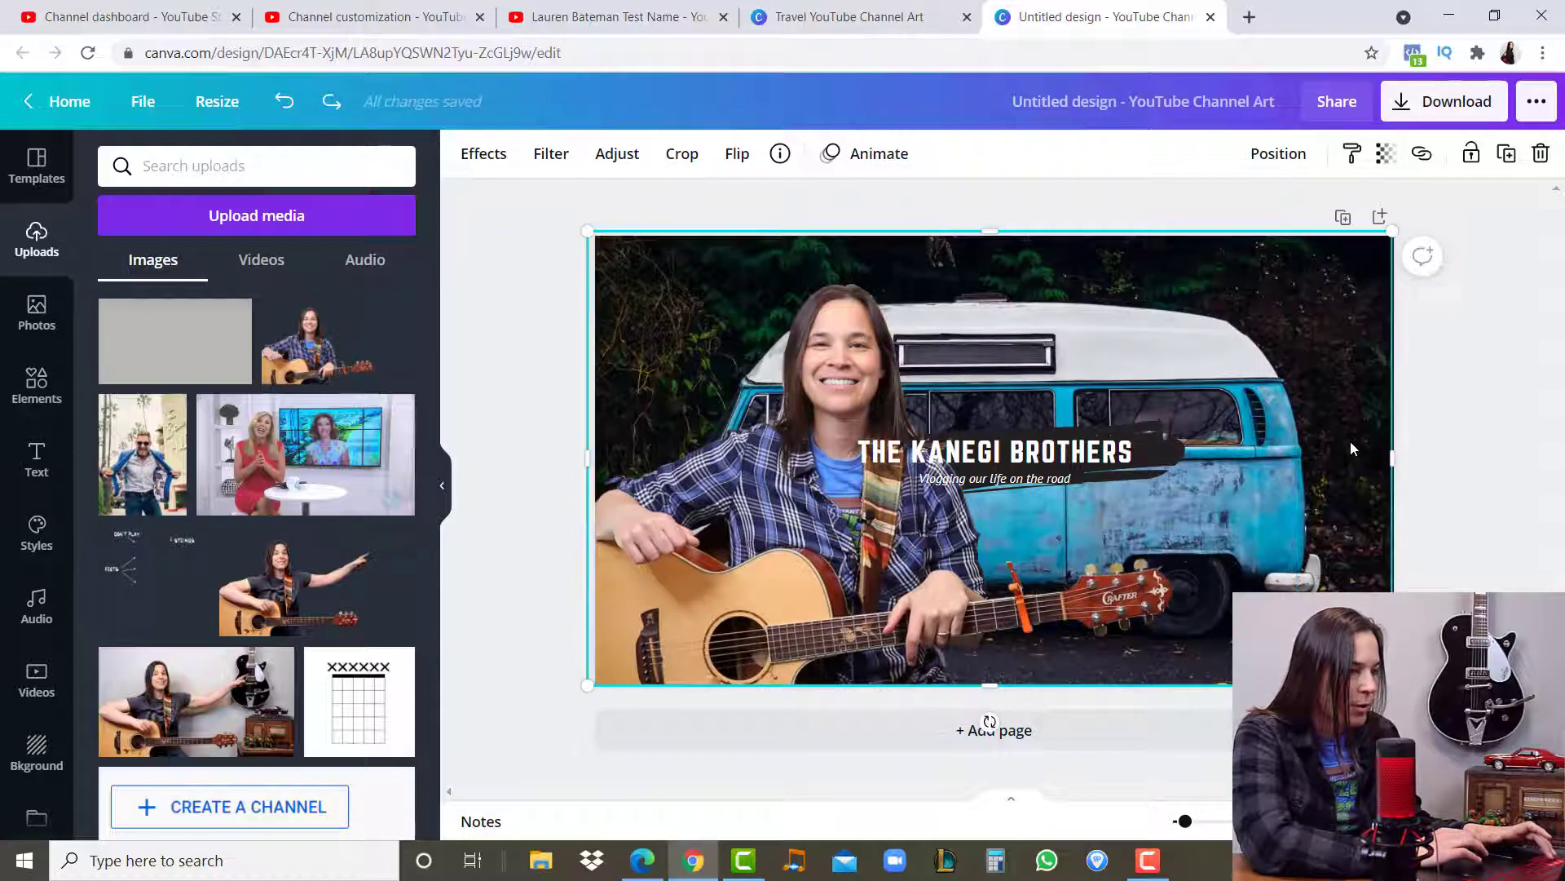
{"action": "key", "text": "Delete"}
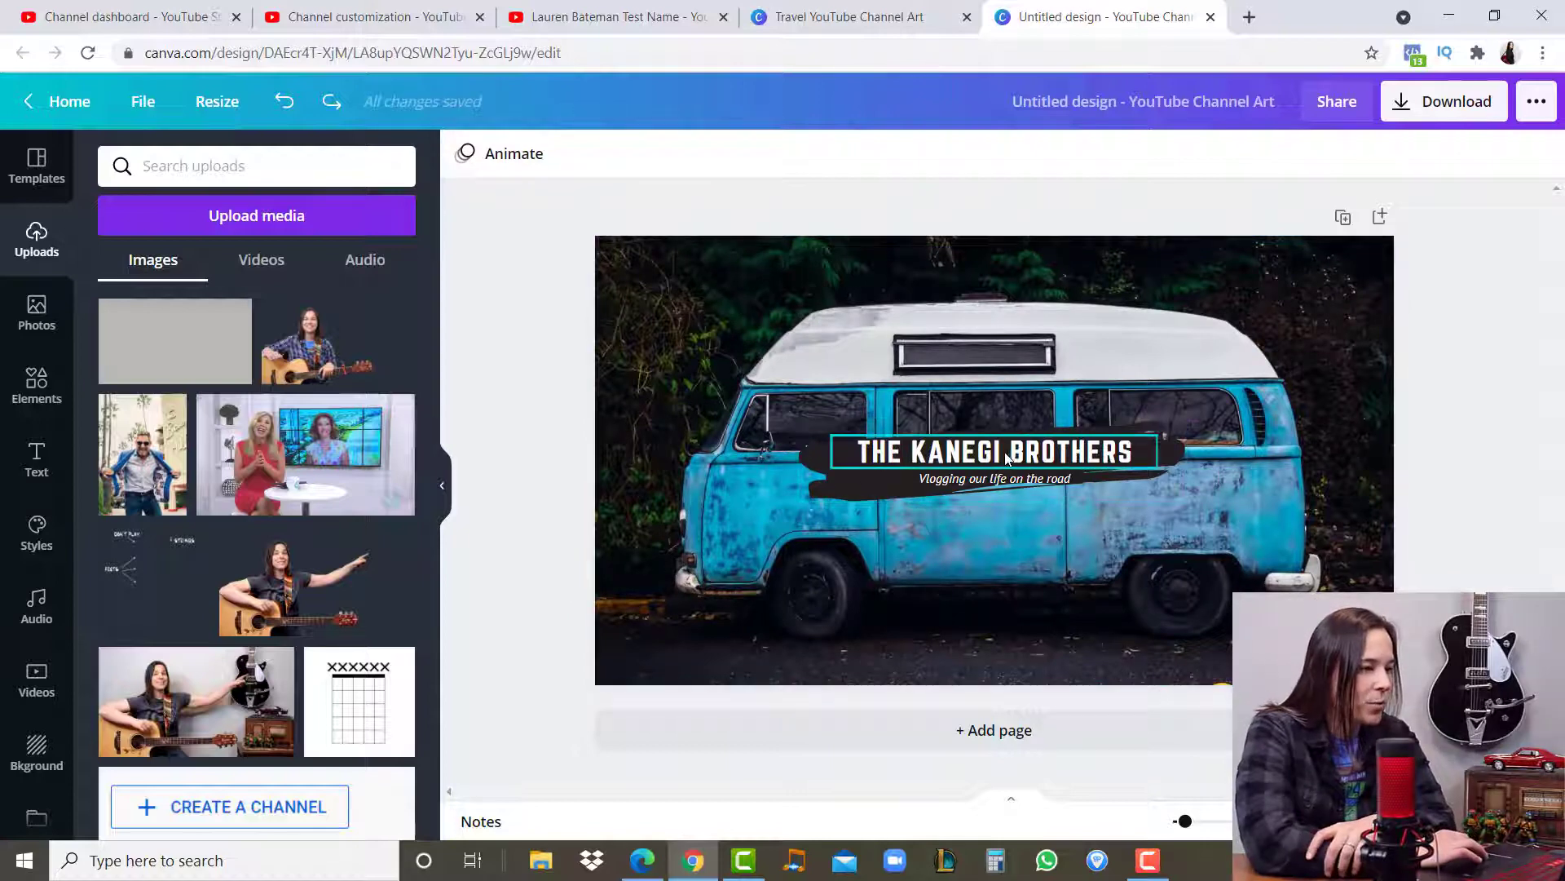
- Recolour the brush stroke behind the title, trying light blue before settling on yellow
{"action": "left_click", "coordinate": [864, 494]}
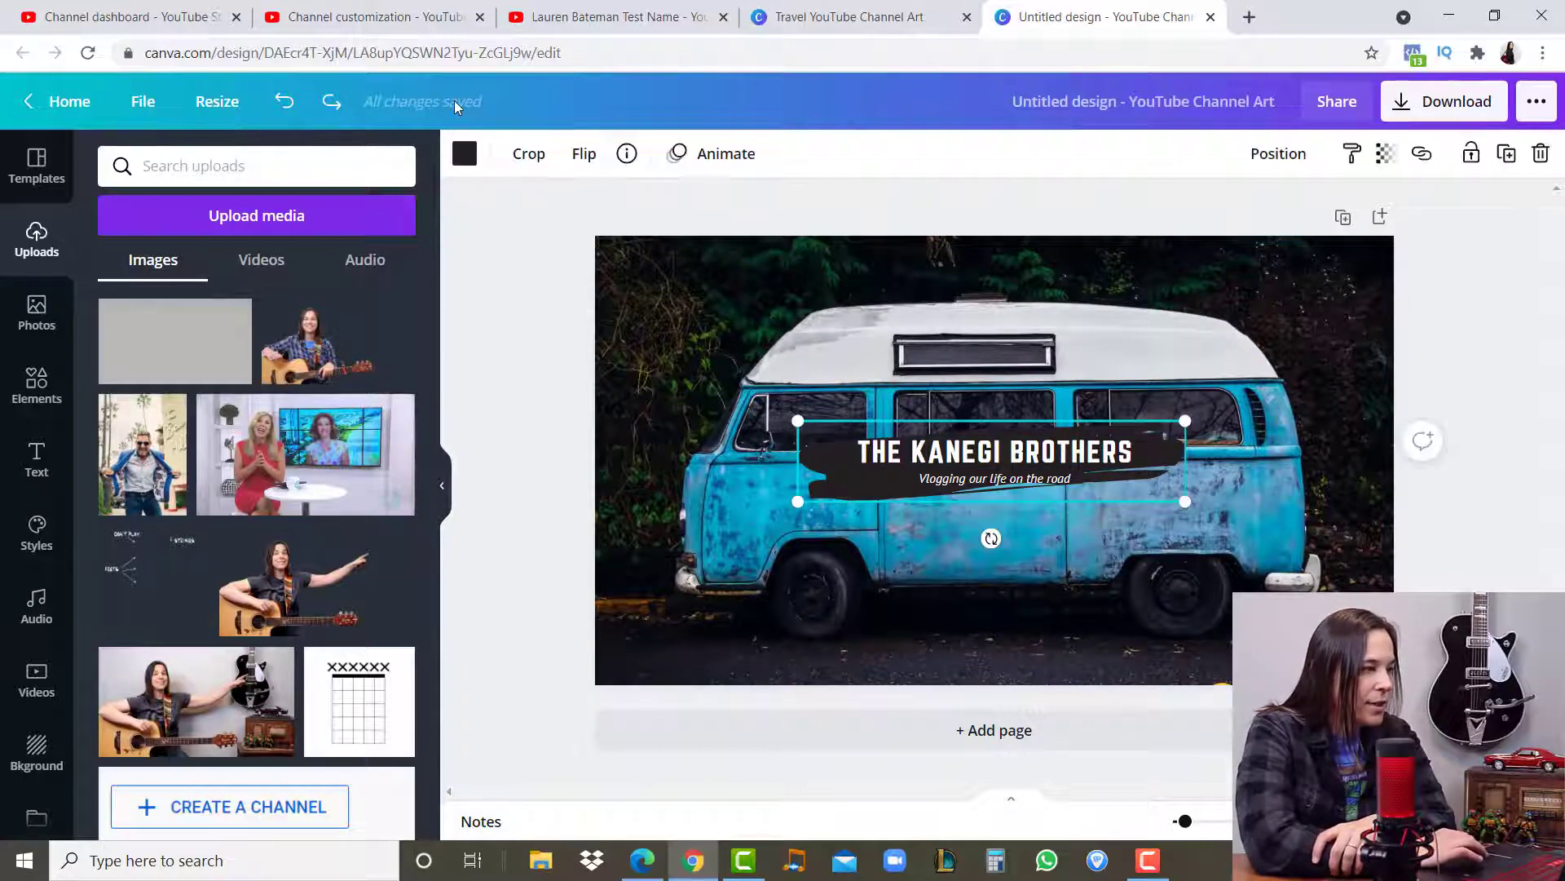
{"action": "left_click", "coordinate": [463, 155]}
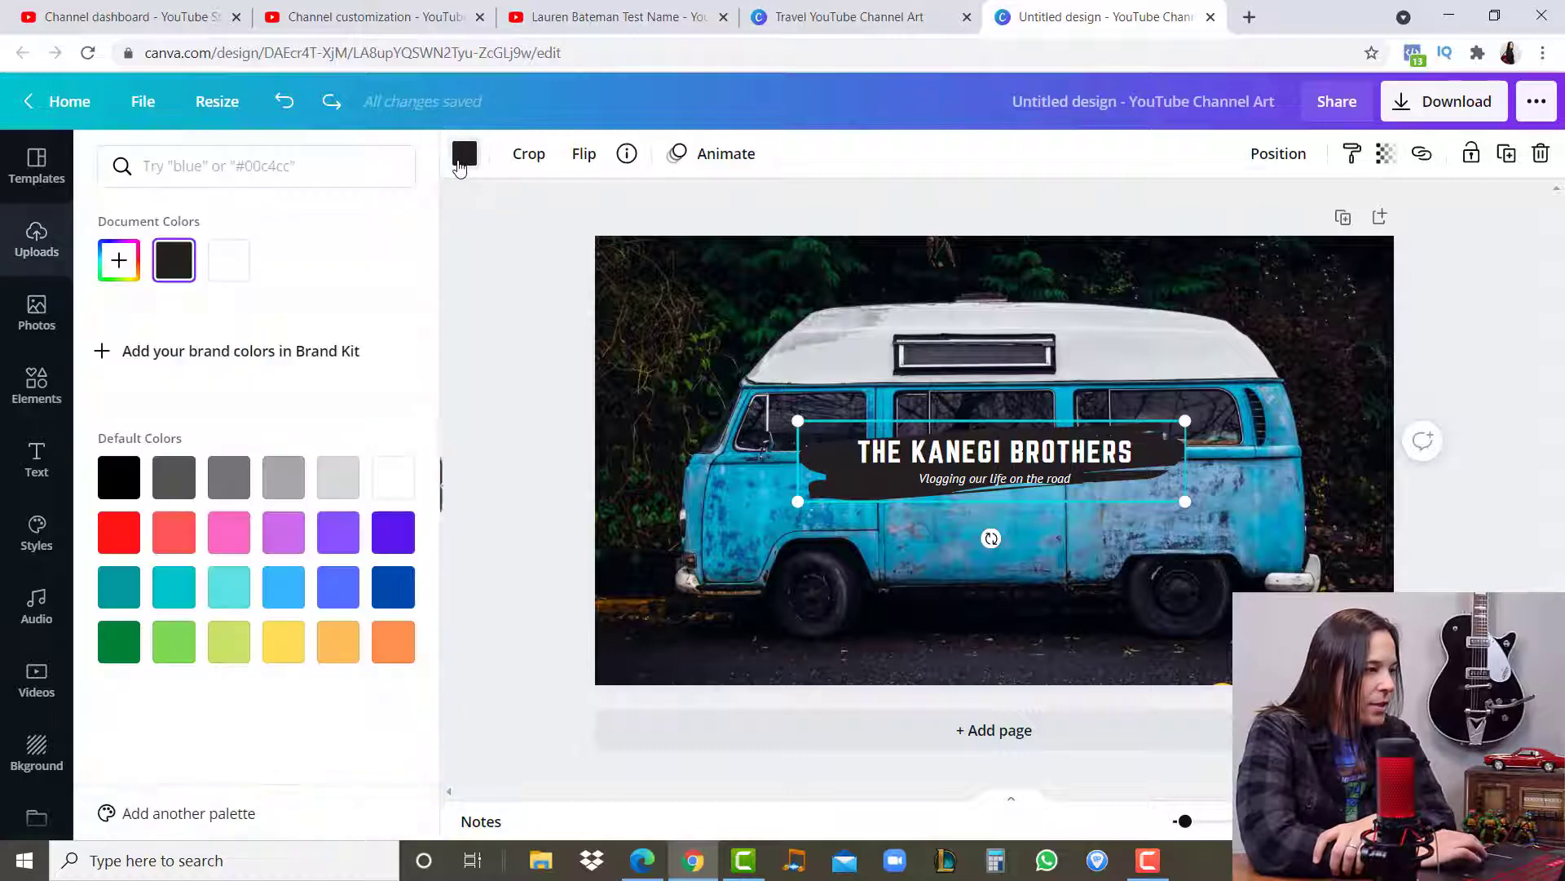
{"action": "left_click", "coordinate": [282, 603]}
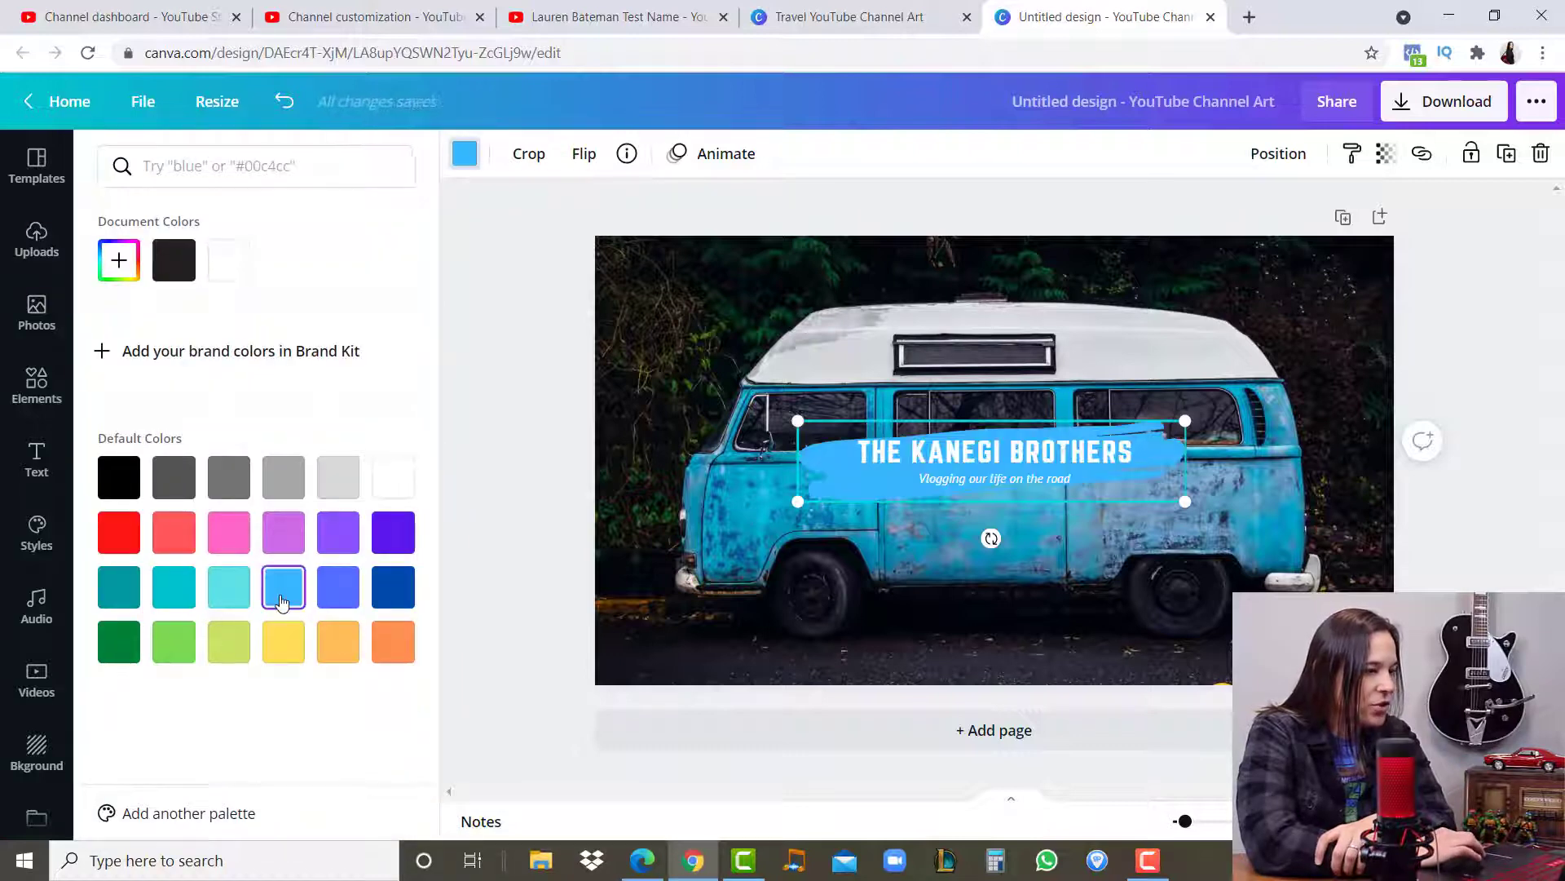
{"action": "left_click", "coordinate": [282, 644]}
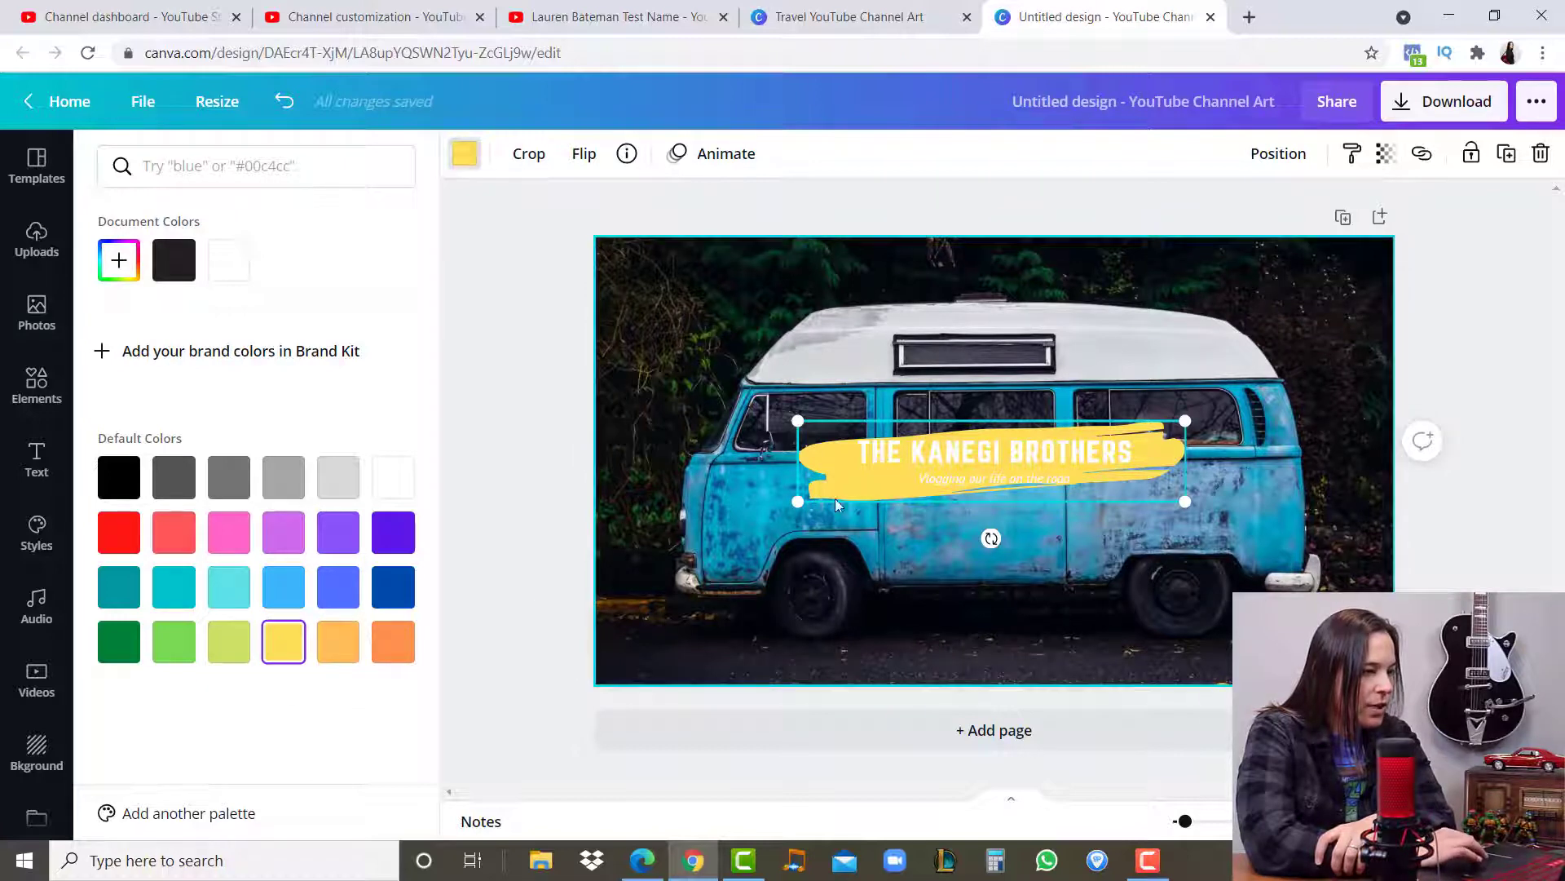
- Change the banner title's text colour to black
{"action": "left_click", "coordinate": [984, 455]}
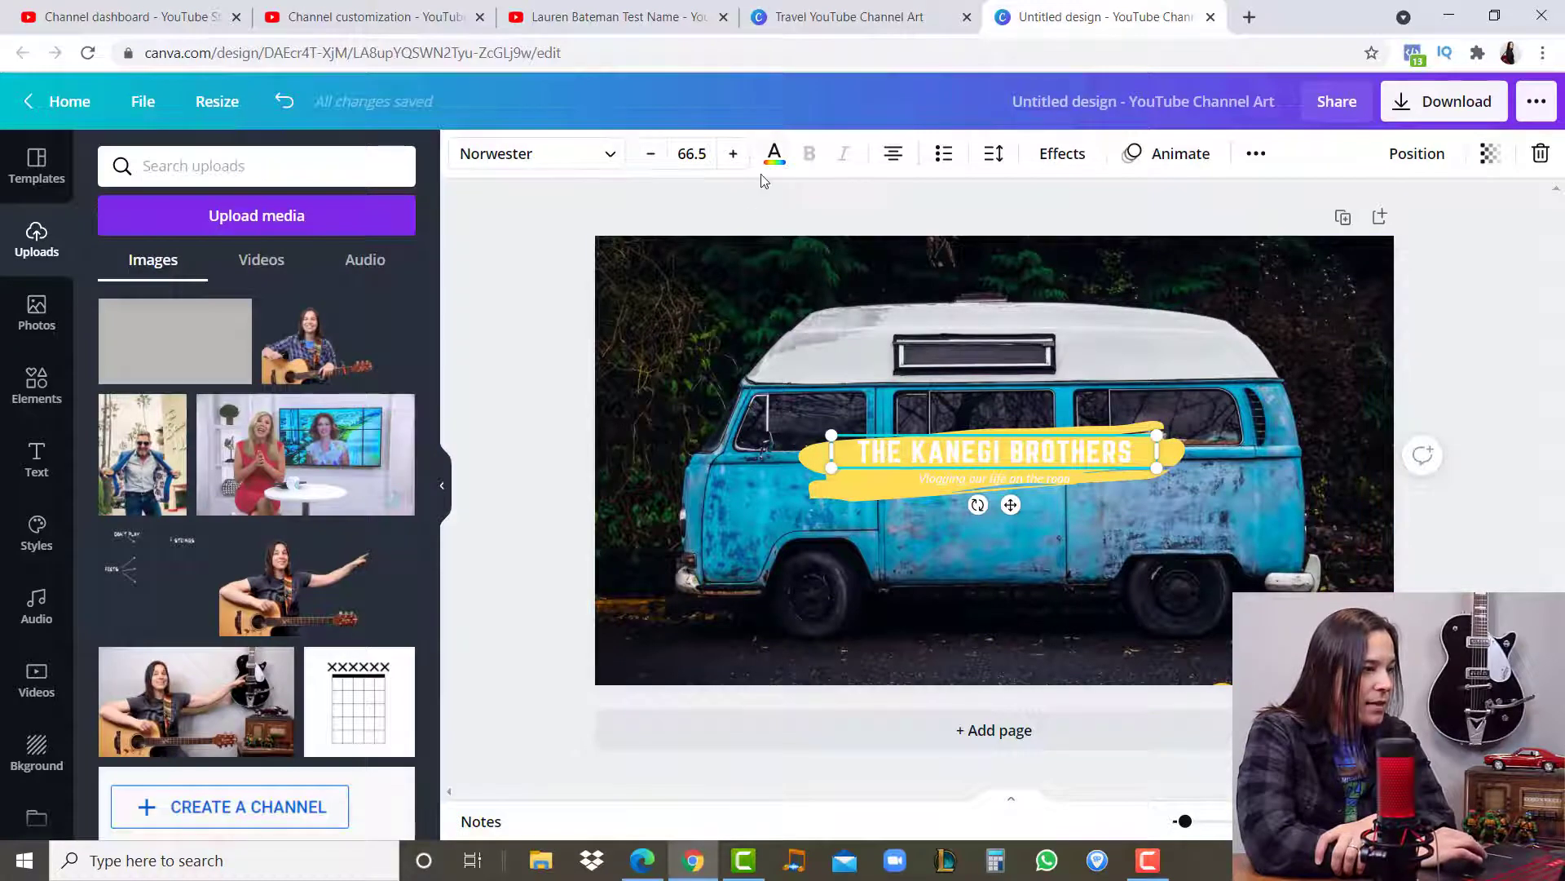
{"action": "left_click", "coordinate": [776, 158]}
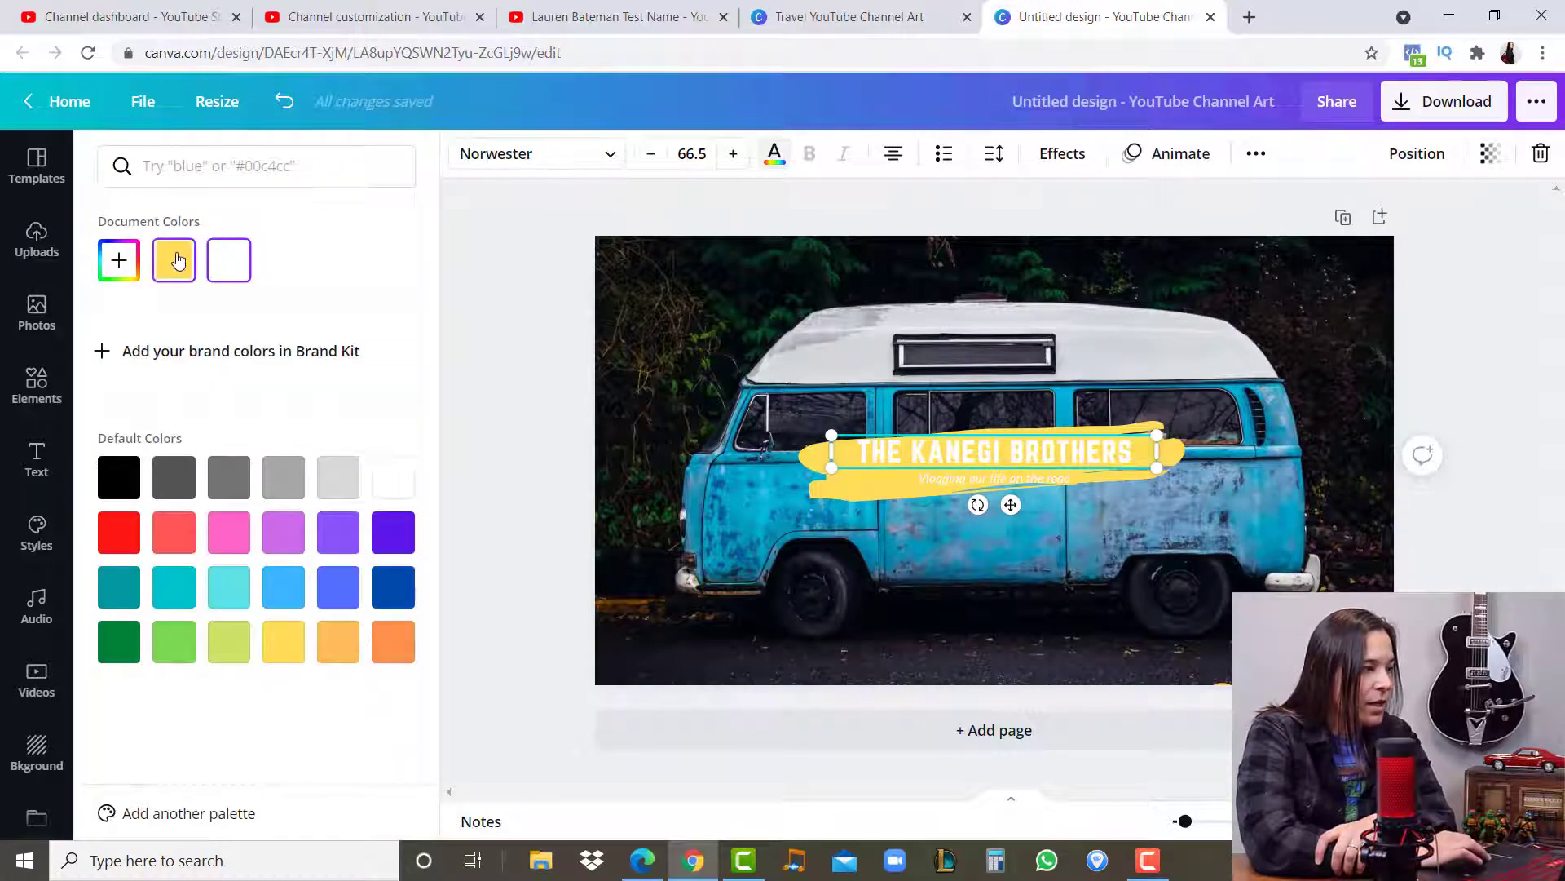
{"action": "left_click", "coordinate": [113, 485]}
- Set the text colour of the tagline below the title to #000000
{"action": "left_click", "coordinate": [953, 483]}
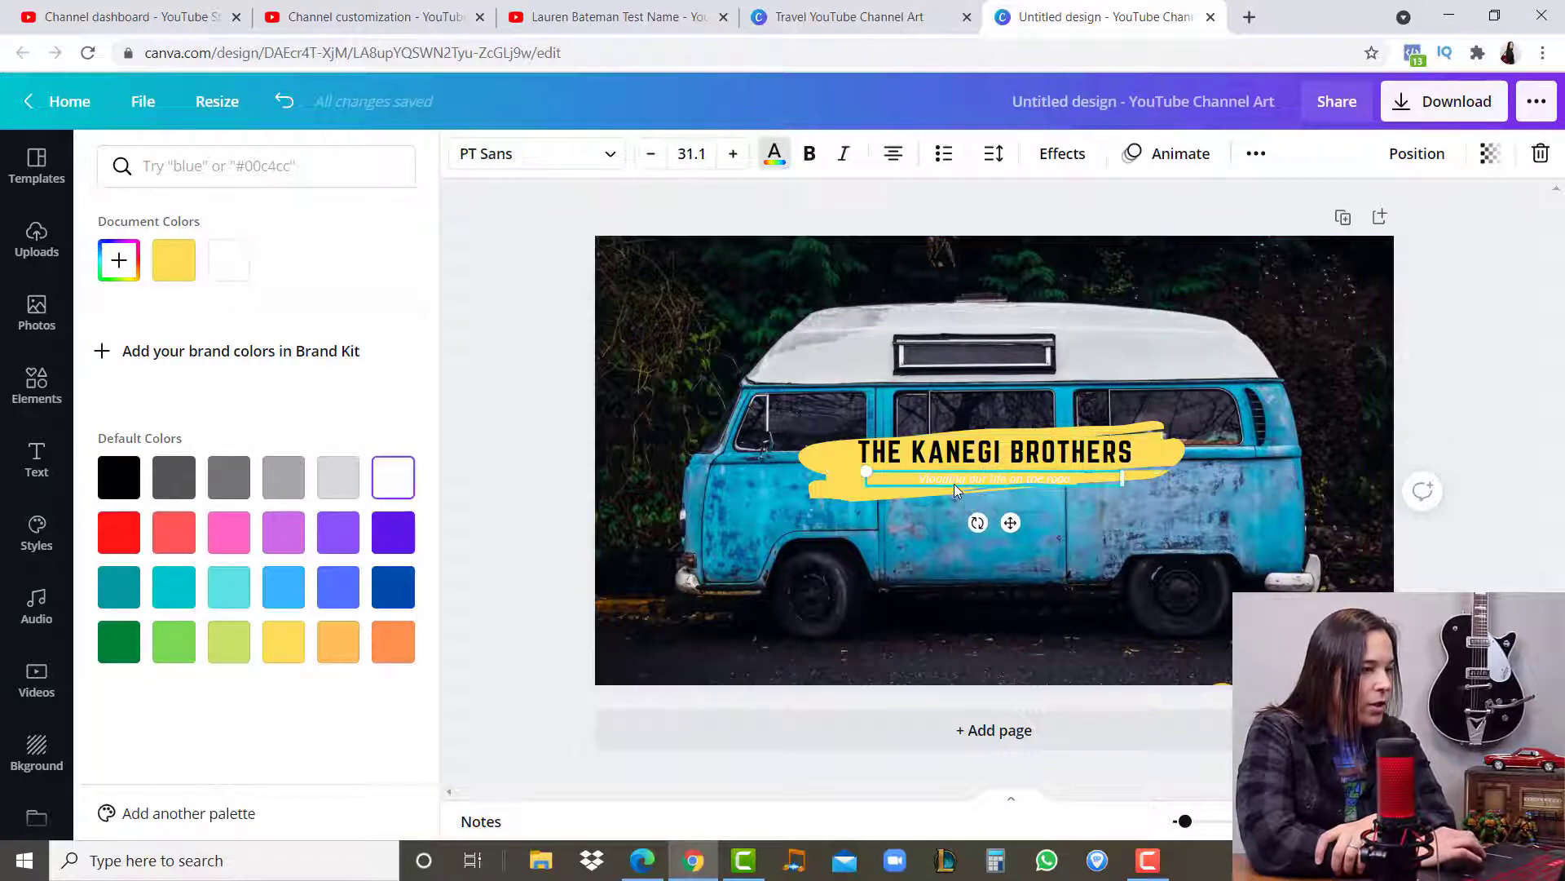
{"action": "left_click", "coordinate": [119, 266]}
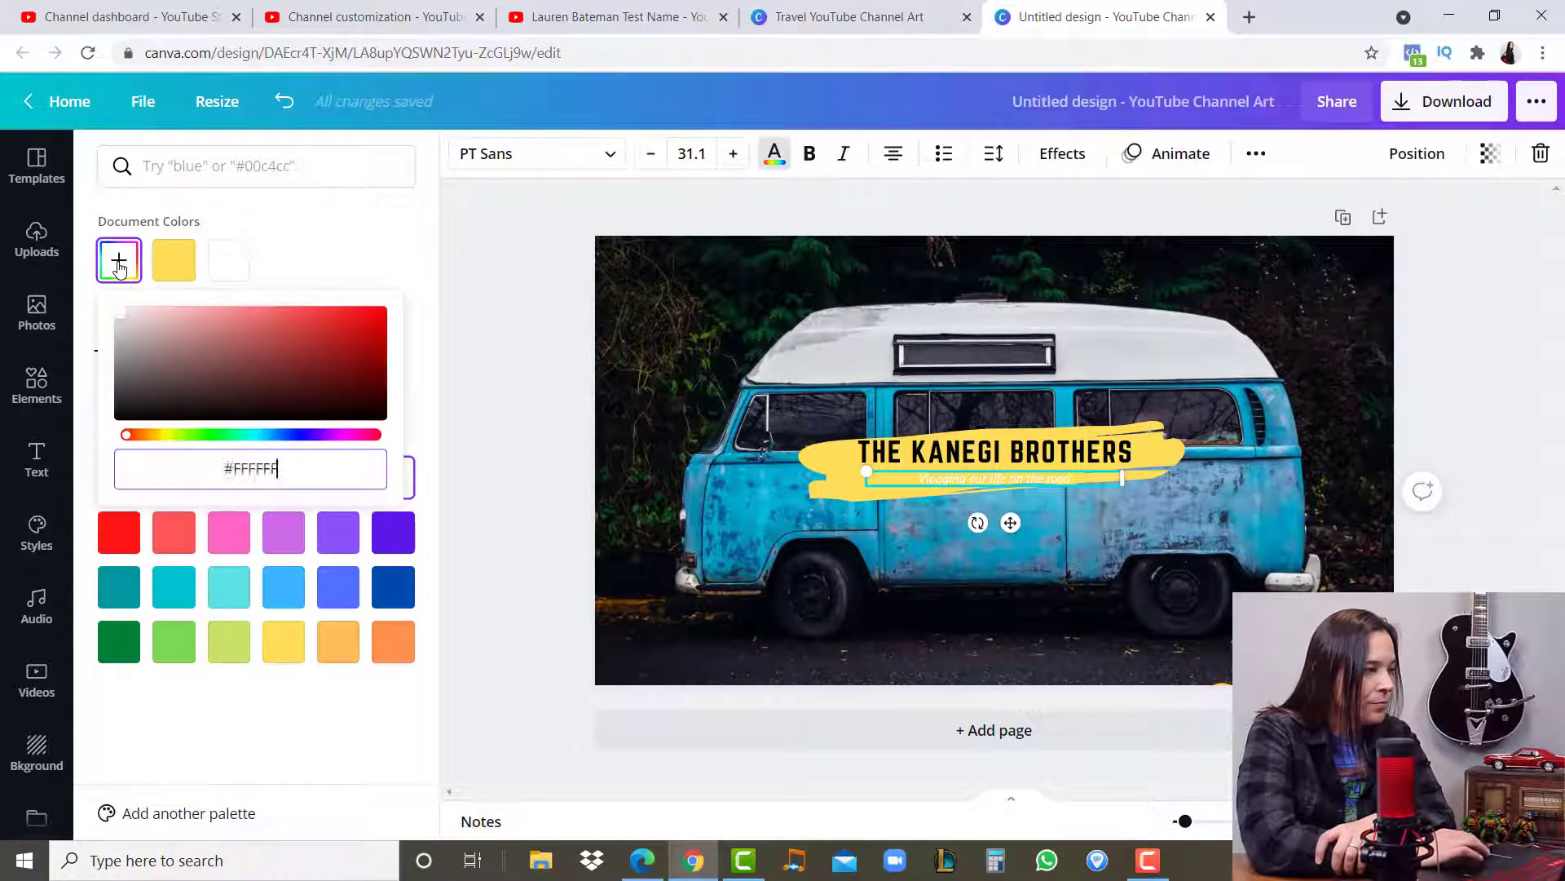
{"action": "left_click", "coordinate": [335, 472]}
{"action": "type", "text": "#000000"}
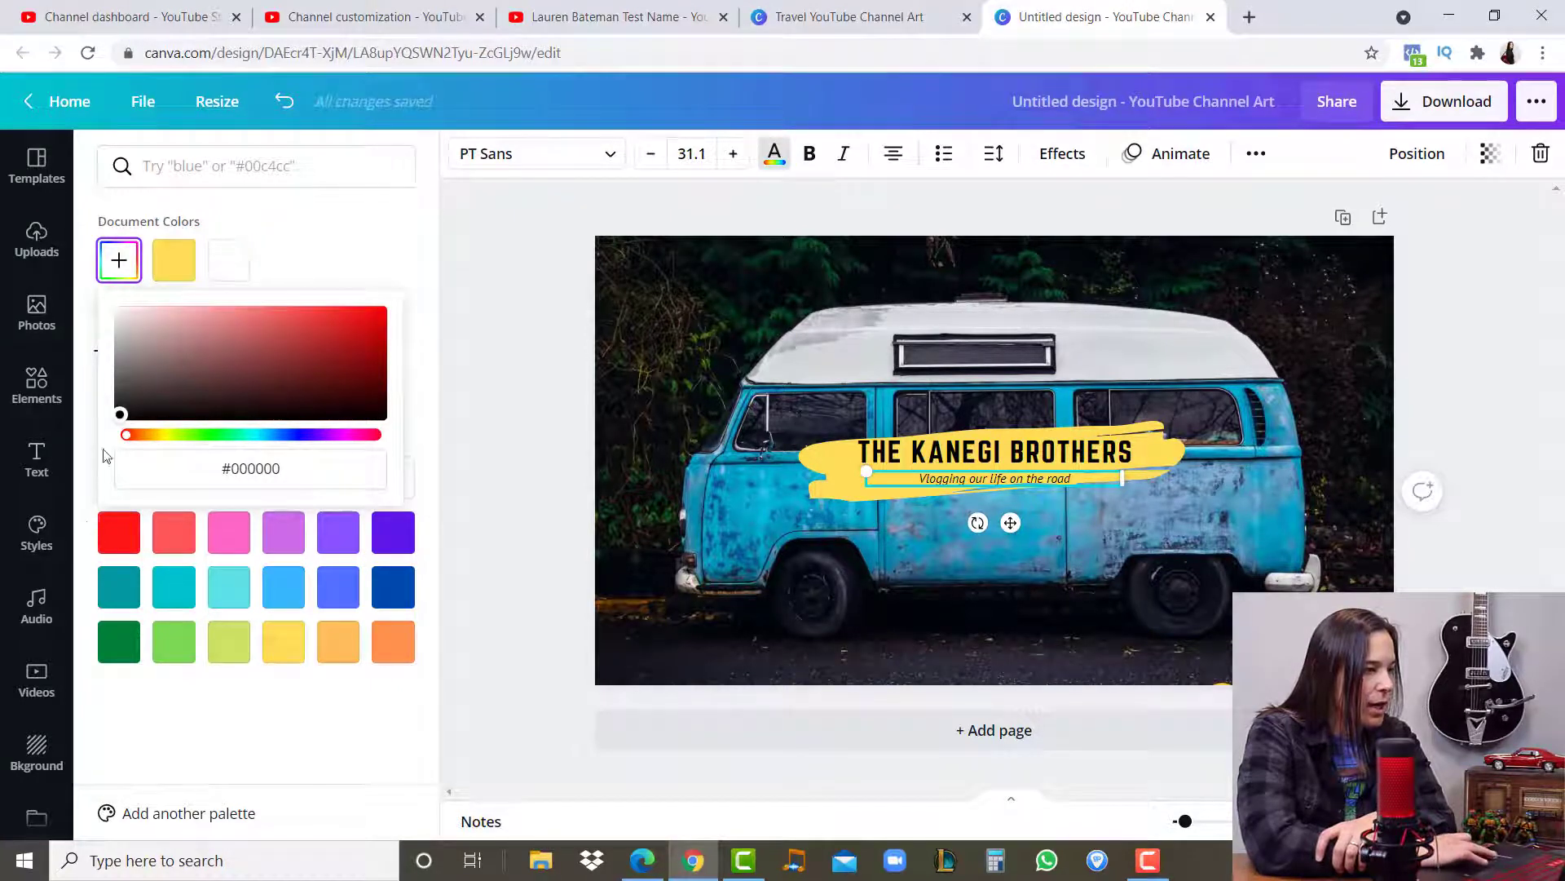
{"action": "left_click", "coordinate": [525, 276]}
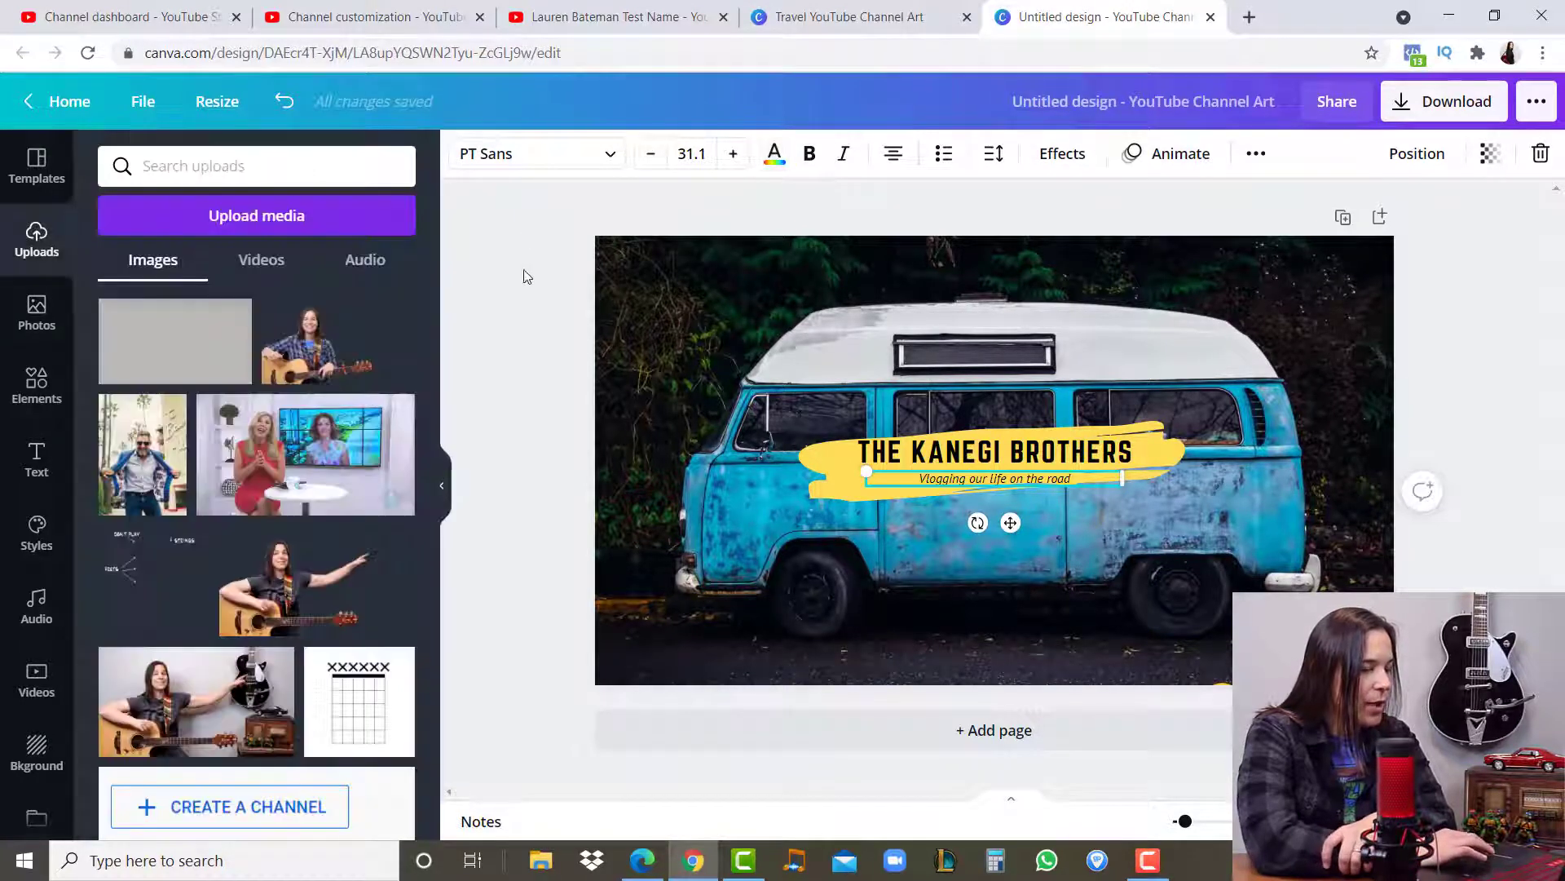
{"action": "left_click", "coordinate": [537, 316]}
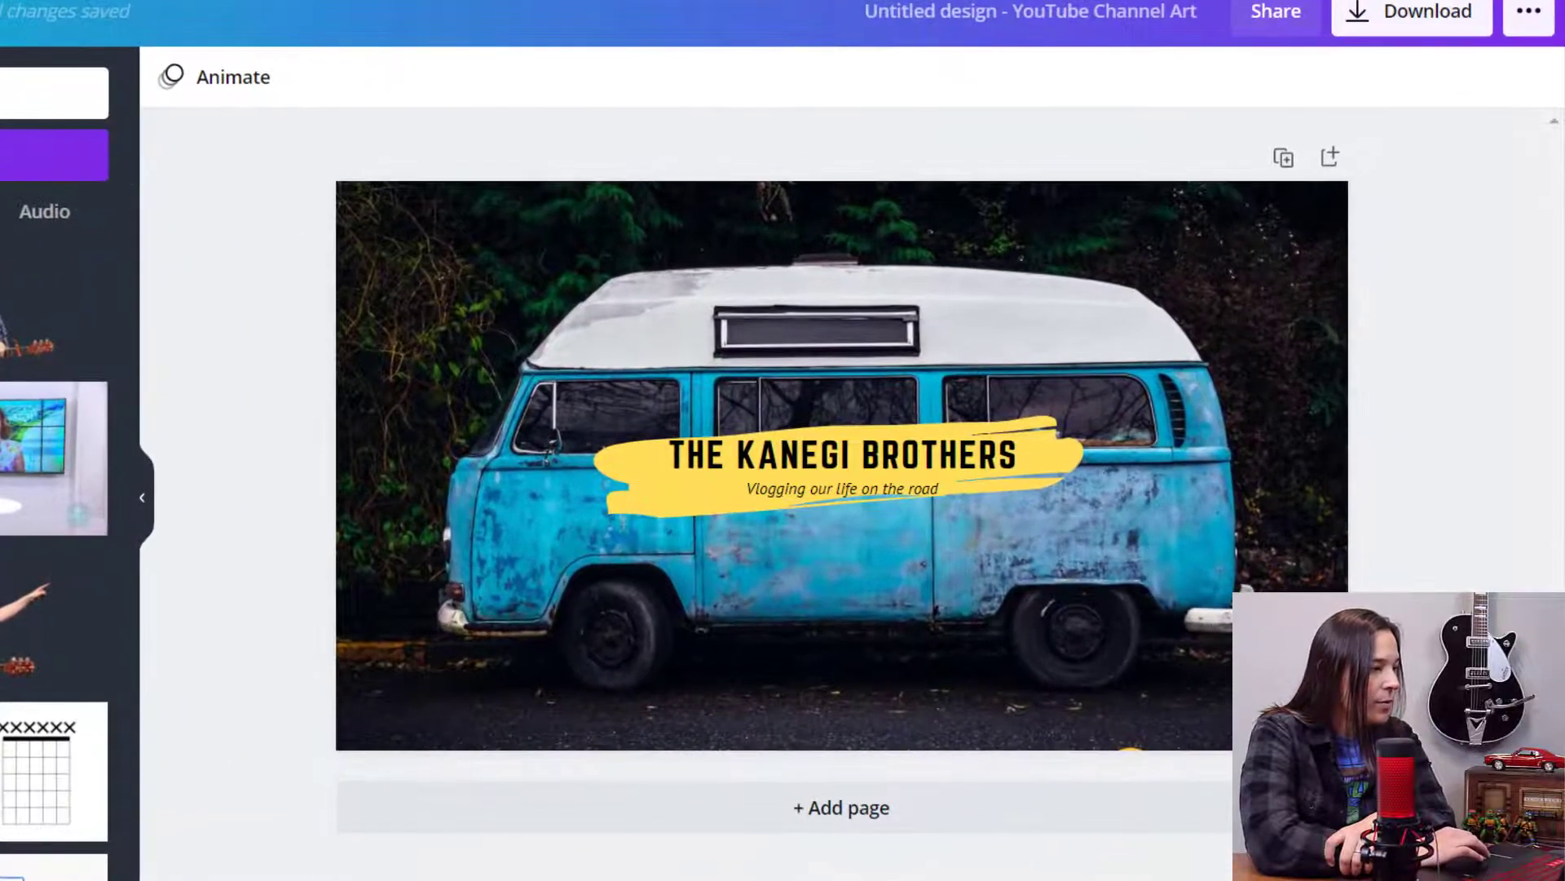
- Replace the tagline below the banner title with "NEW VIDEO WEEKLY"
{"action": "double_click", "coordinate": [767, 488]}
{"action": "type", "text": "NEW"}
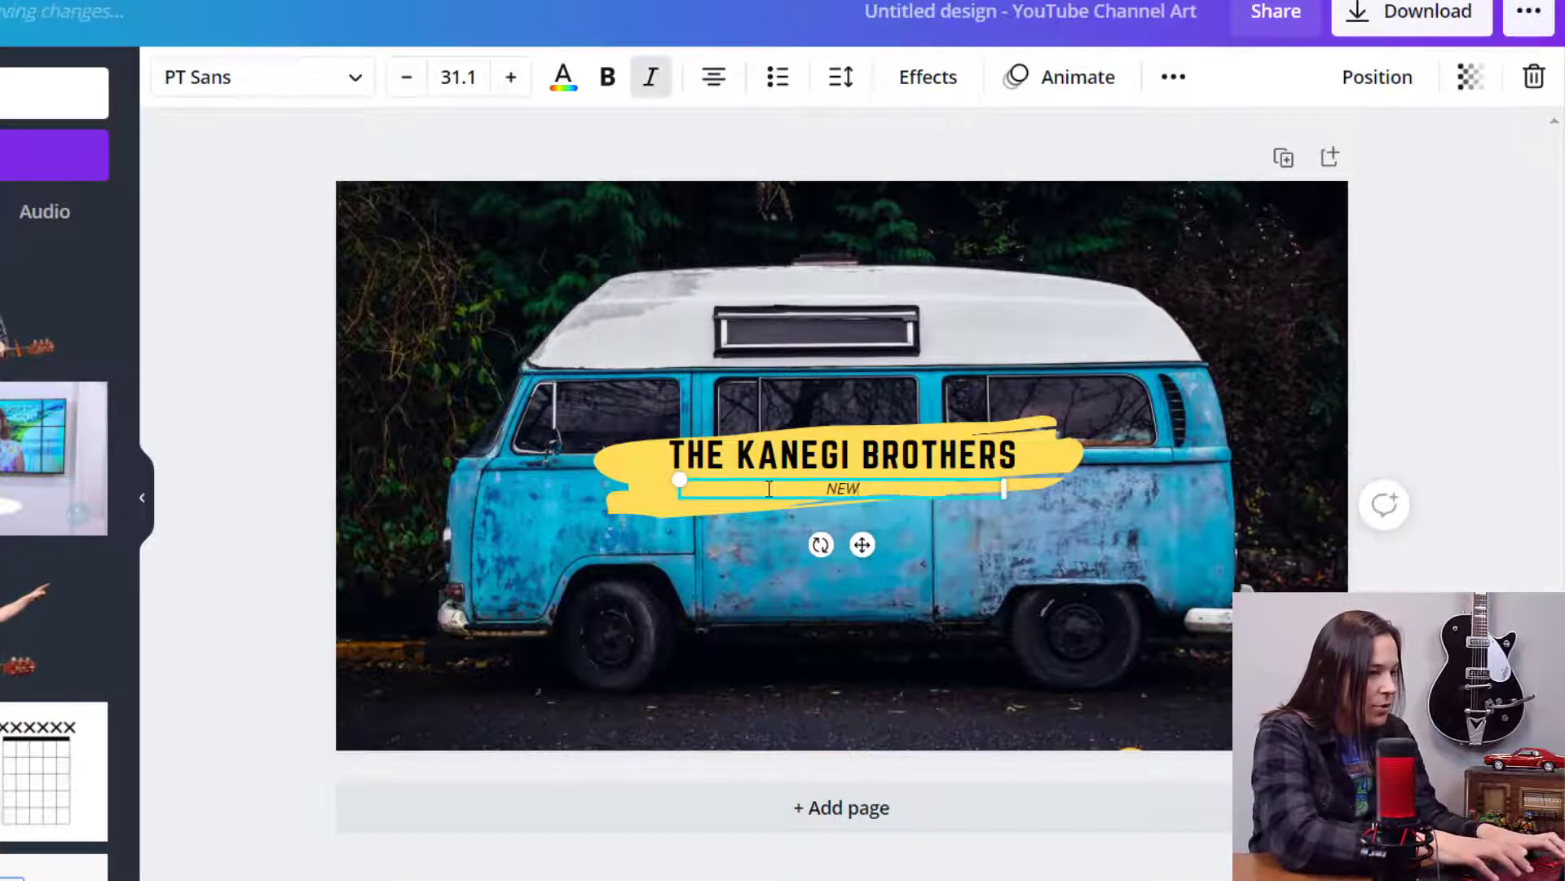
{"action": "type", "text": " VIDEO EVER"}
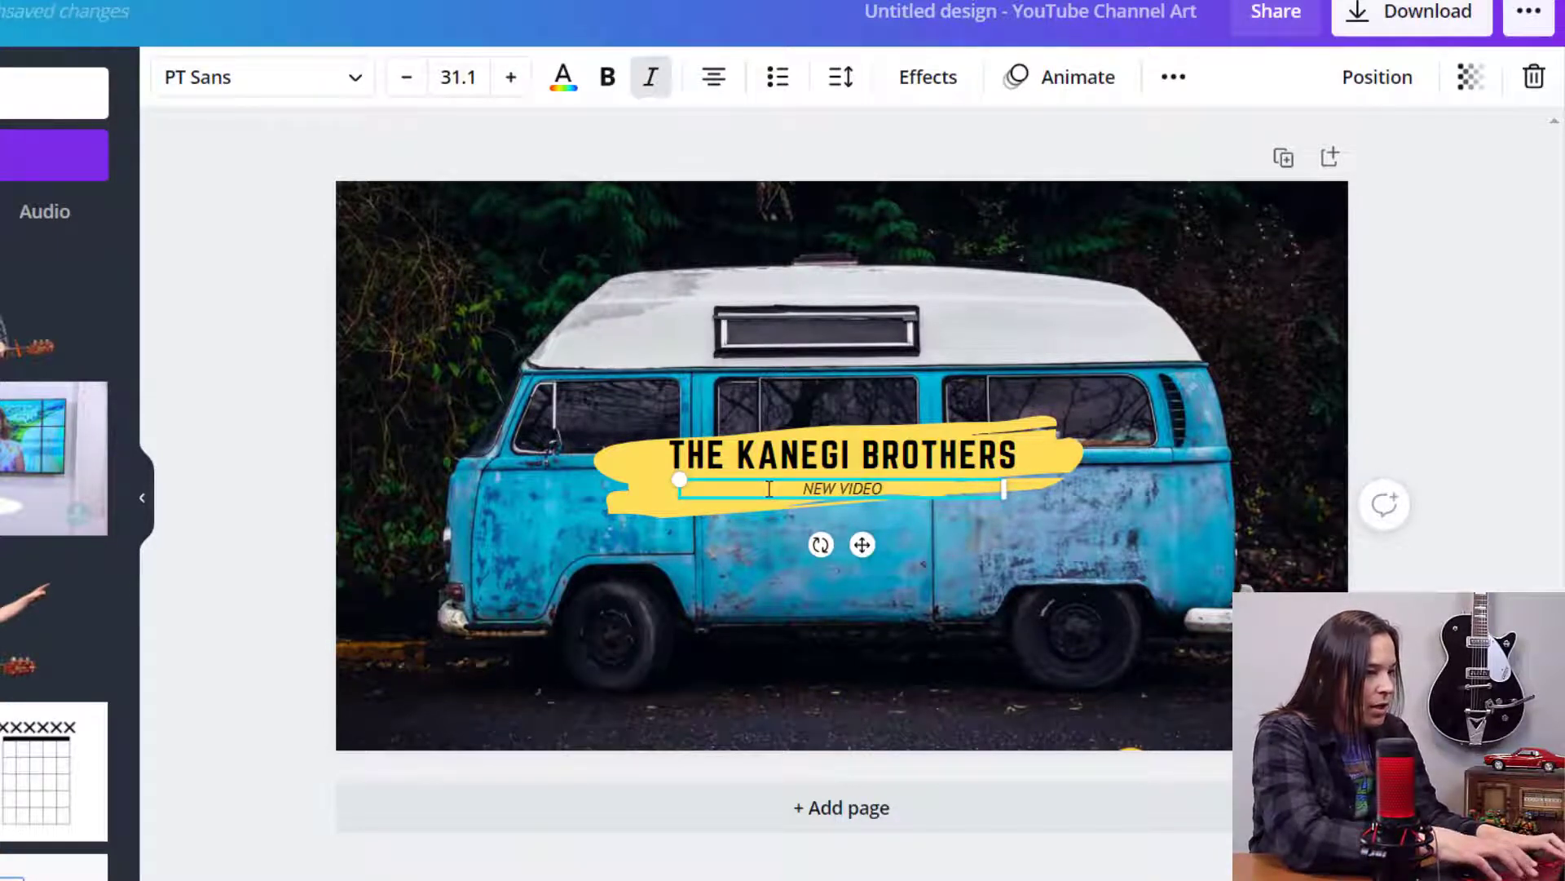
{"action": "key", "text": "BackSpace"}
{"action": "key", "text": "BackSpace"}
{"action": "key", "text": "BackSpace"}
{"action": "key", "text": "BackSpace"}
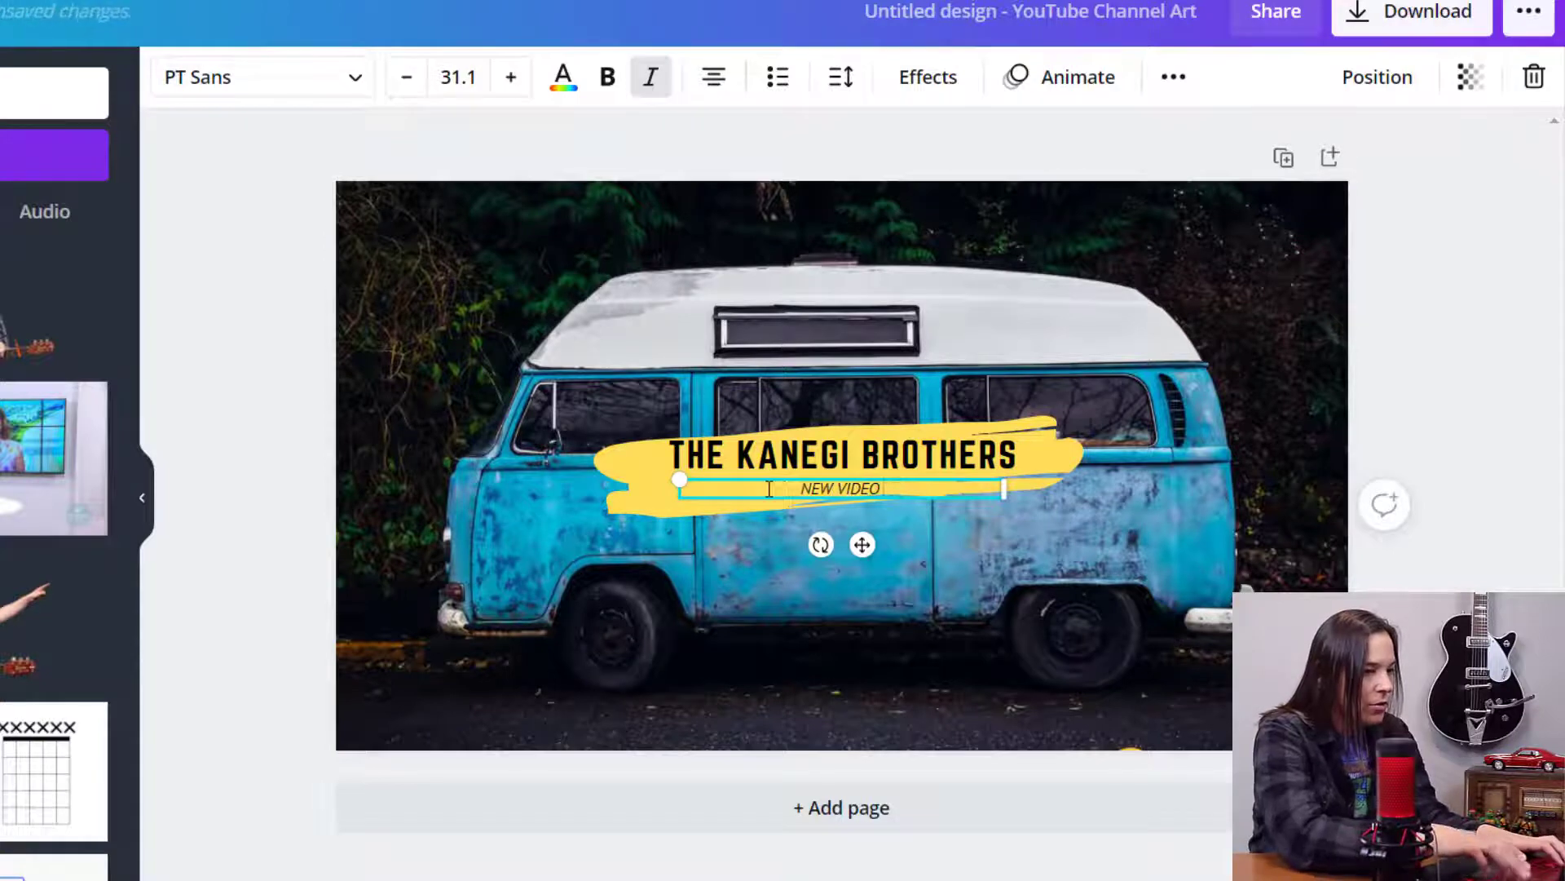
{"action": "type", "text": "WEEKLY"}
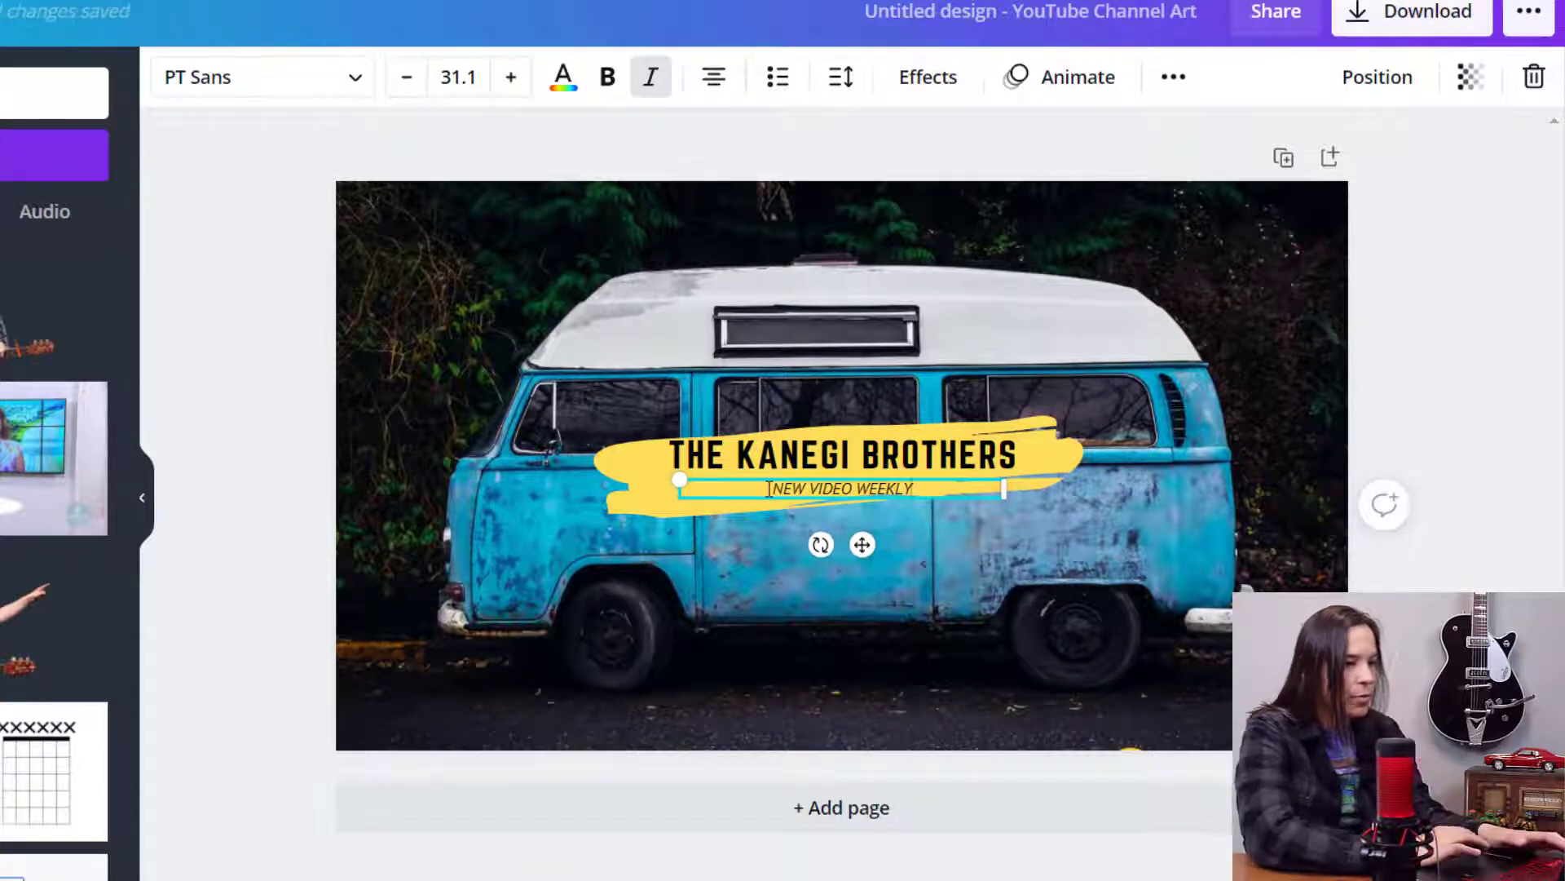
{"action": "left_click", "coordinate": [1456, 345]}
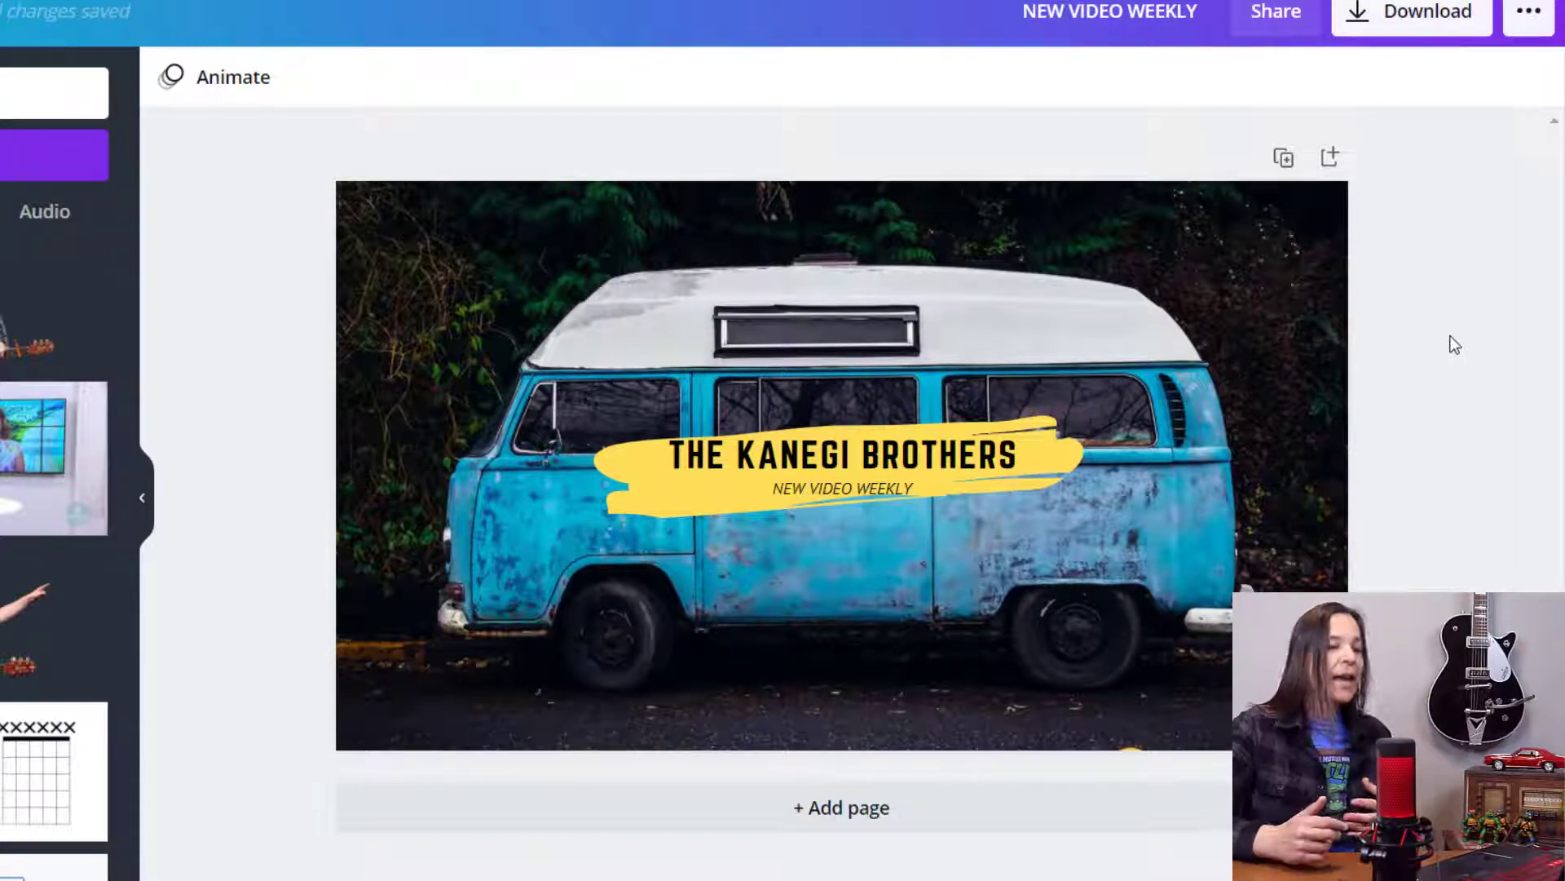
- Try the Bukhari Script font on the banner title with a slightly narrower text box, and undo both changes
{"action": "double_click", "coordinate": [926, 458]}
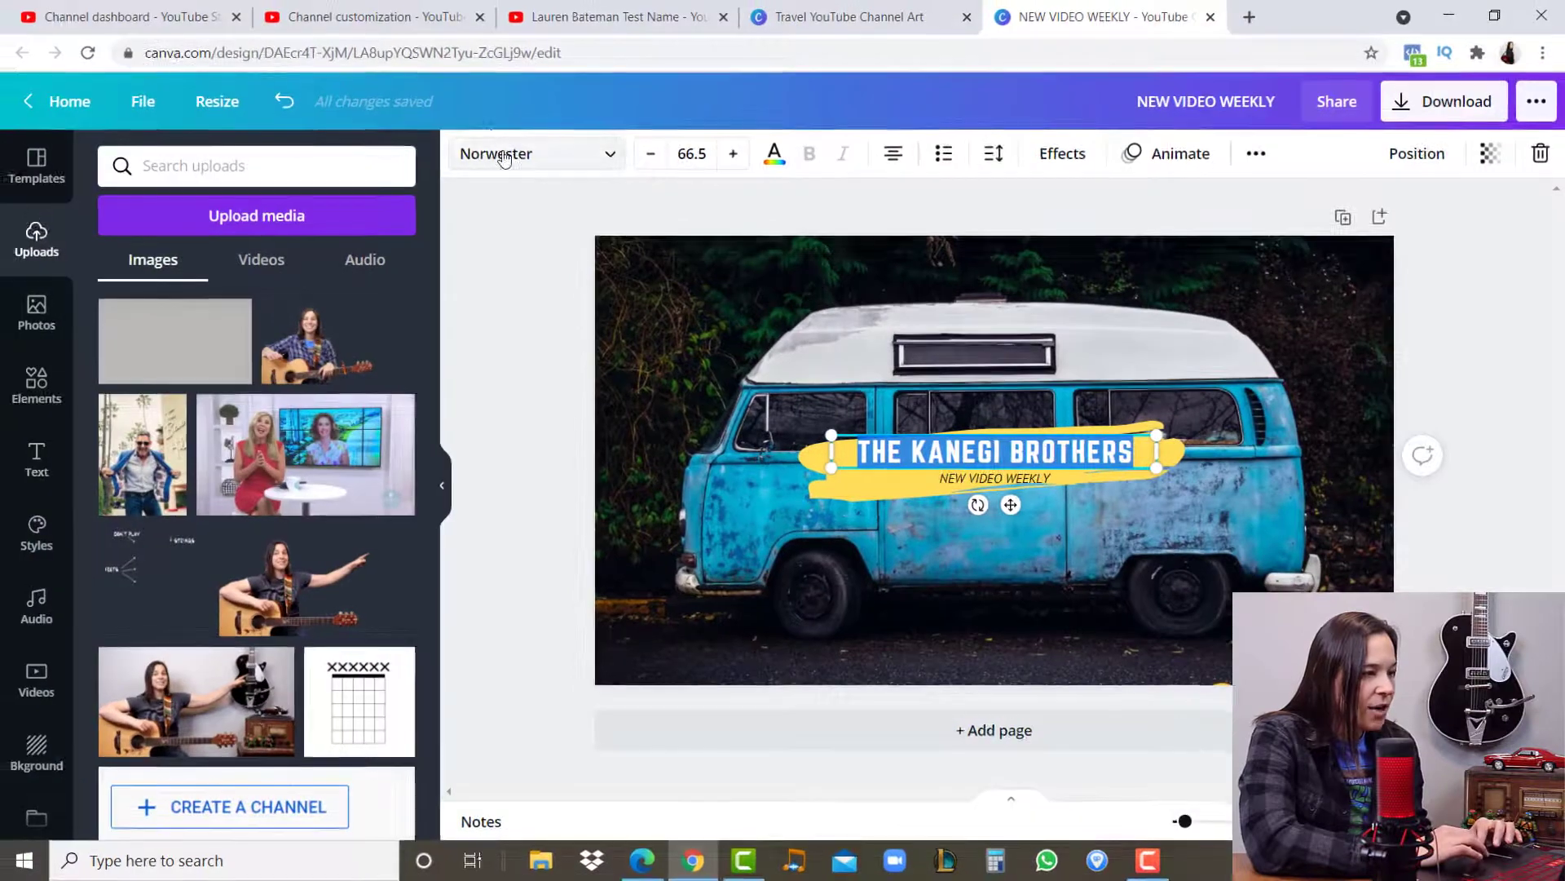
{"action": "left_click", "coordinate": [489, 154]}
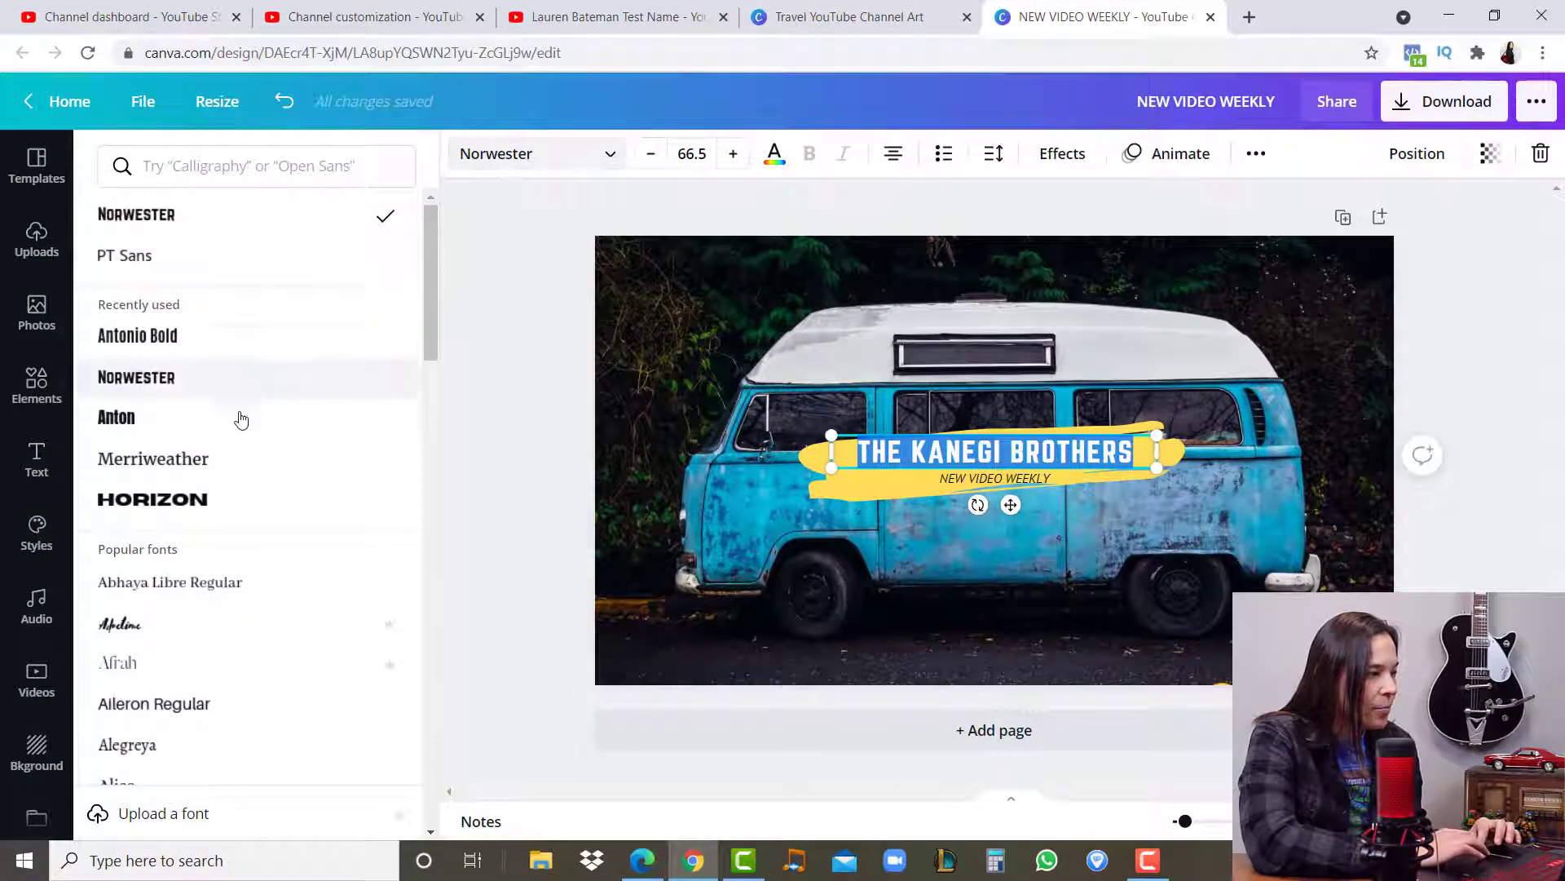
{"action": "left_click_drag", "start_coordinate": [429, 306], "coordinate": [429, 473]}
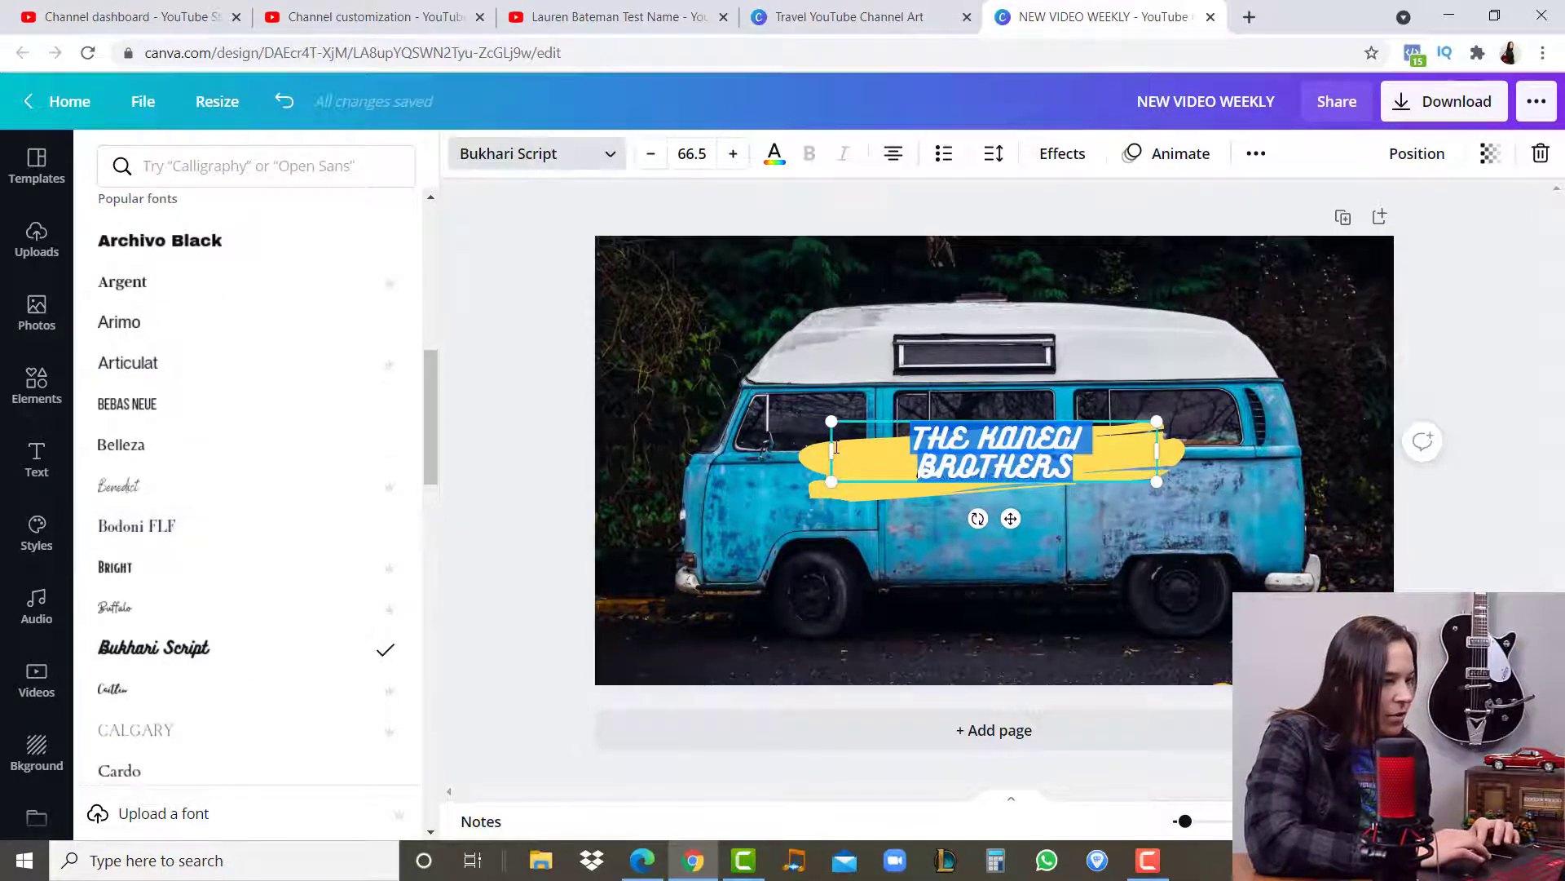
{"action": "mouse_move", "coordinate": [830, 451]}
{"action": "left_mouse_down"}
{"action": "mouse_move", "coordinate": [887, 453]}
{"action": "mouse_move", "coordinate": [836, 450]}
{"action": "left_mouse_up"}
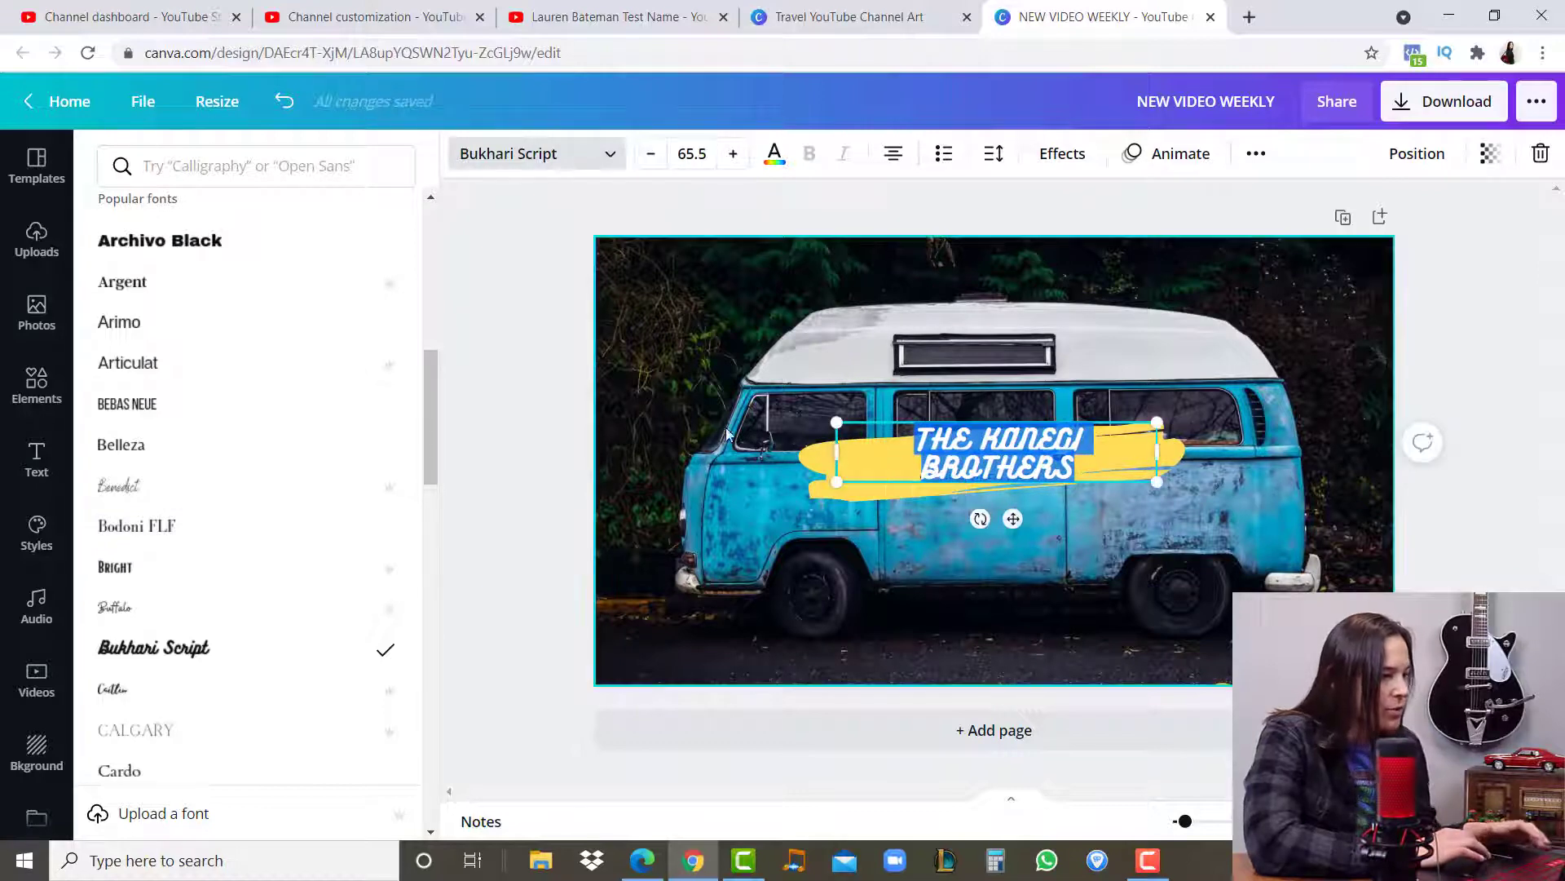
{"action": "left_click", "coordinate": [525, 468]}
{"action": "key", "text": "ctrl+z"}
{"action": "key", "text": "ctrl+z"}
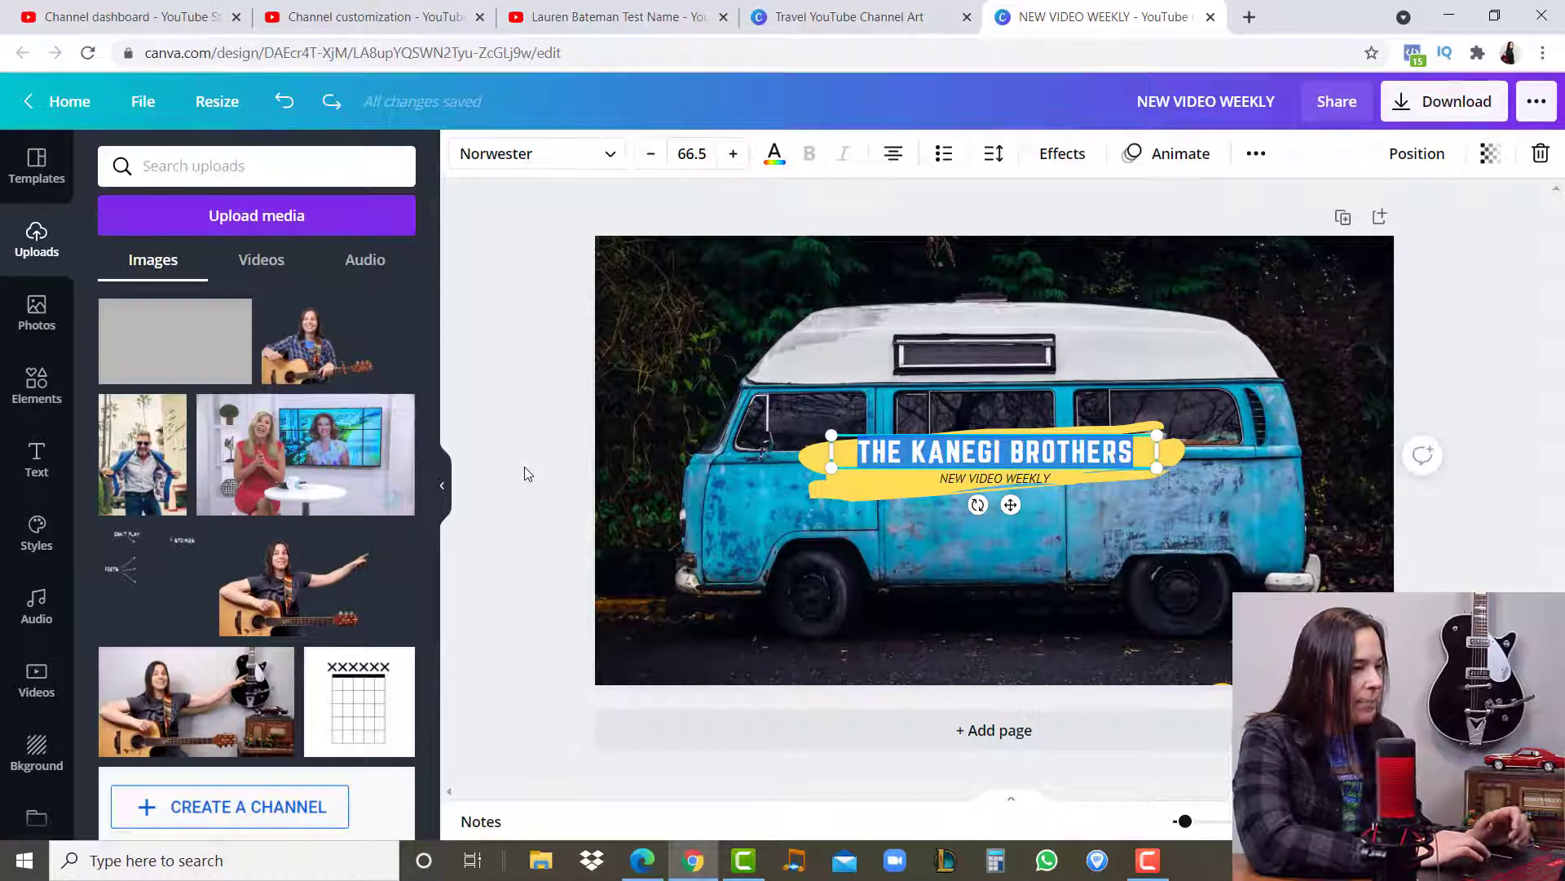
{"action": "left_click", "coordinate": [546, 504]}
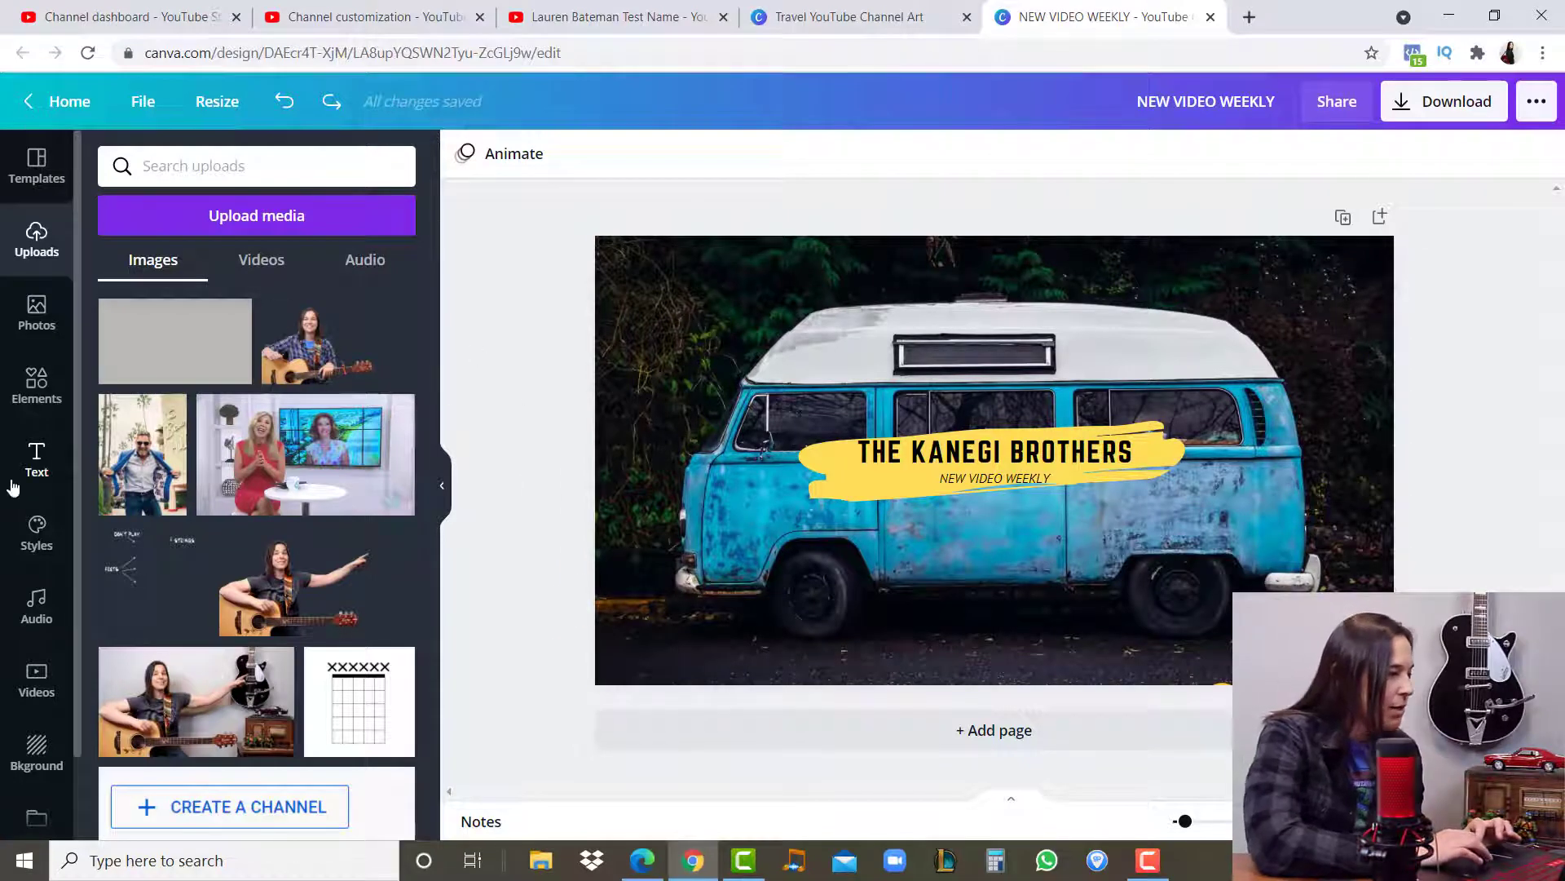
- Search the elements for "car", insert the red side-view car and place it, scaled down, in the banner's lower-left corner
{"action": "left_click", "coordinate": [45, 381]}
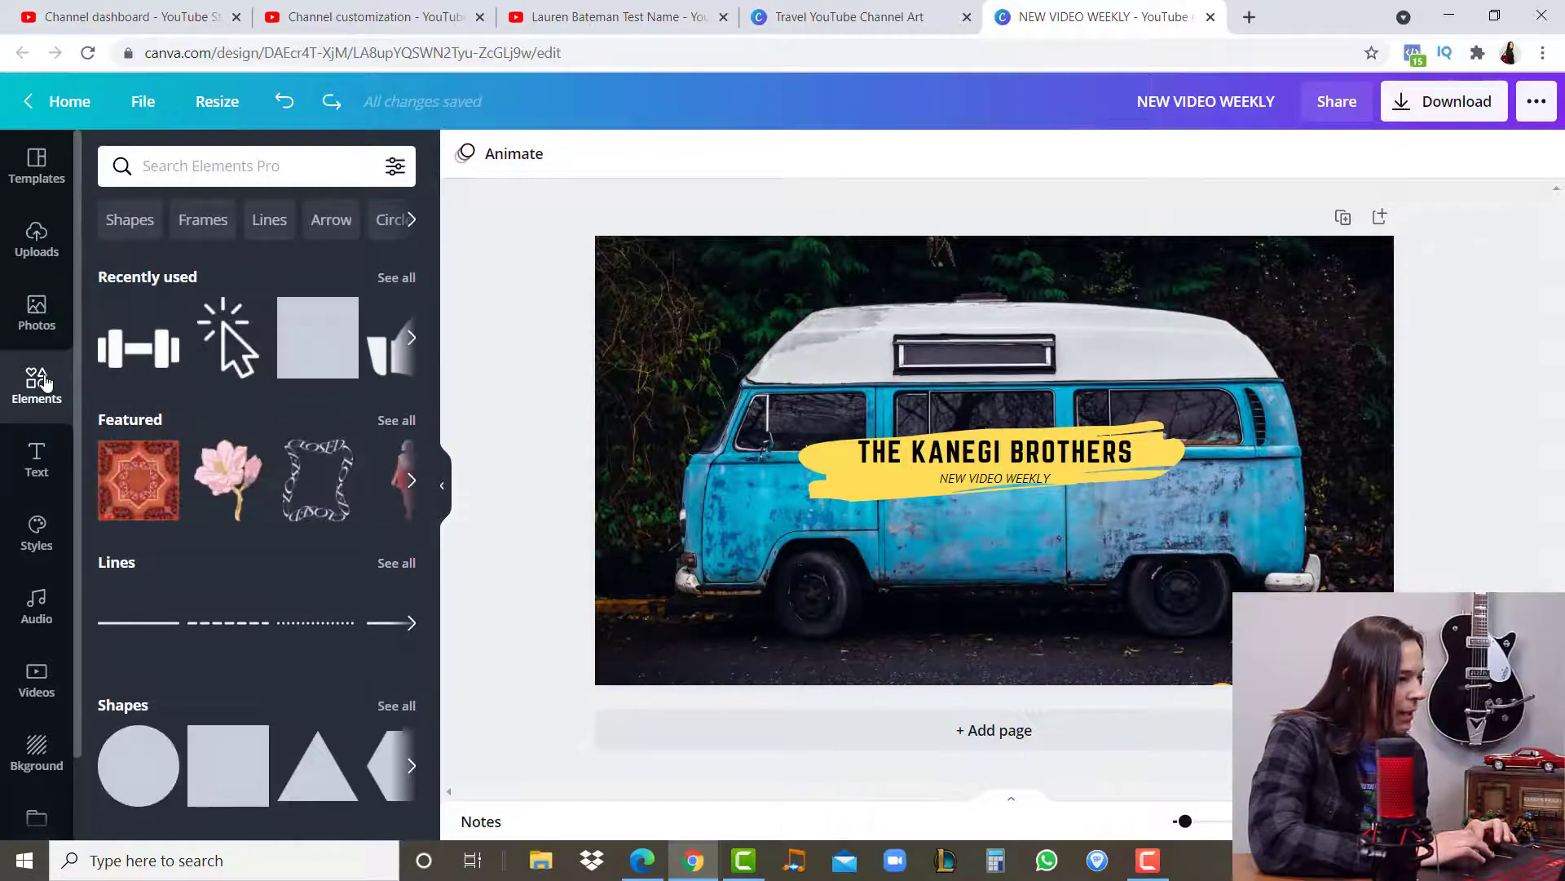
{"action": "left_click", "coordinate": [229, 165]}
{"action": "type", "text": "car"}
{"action": "key", "text": "Return"}
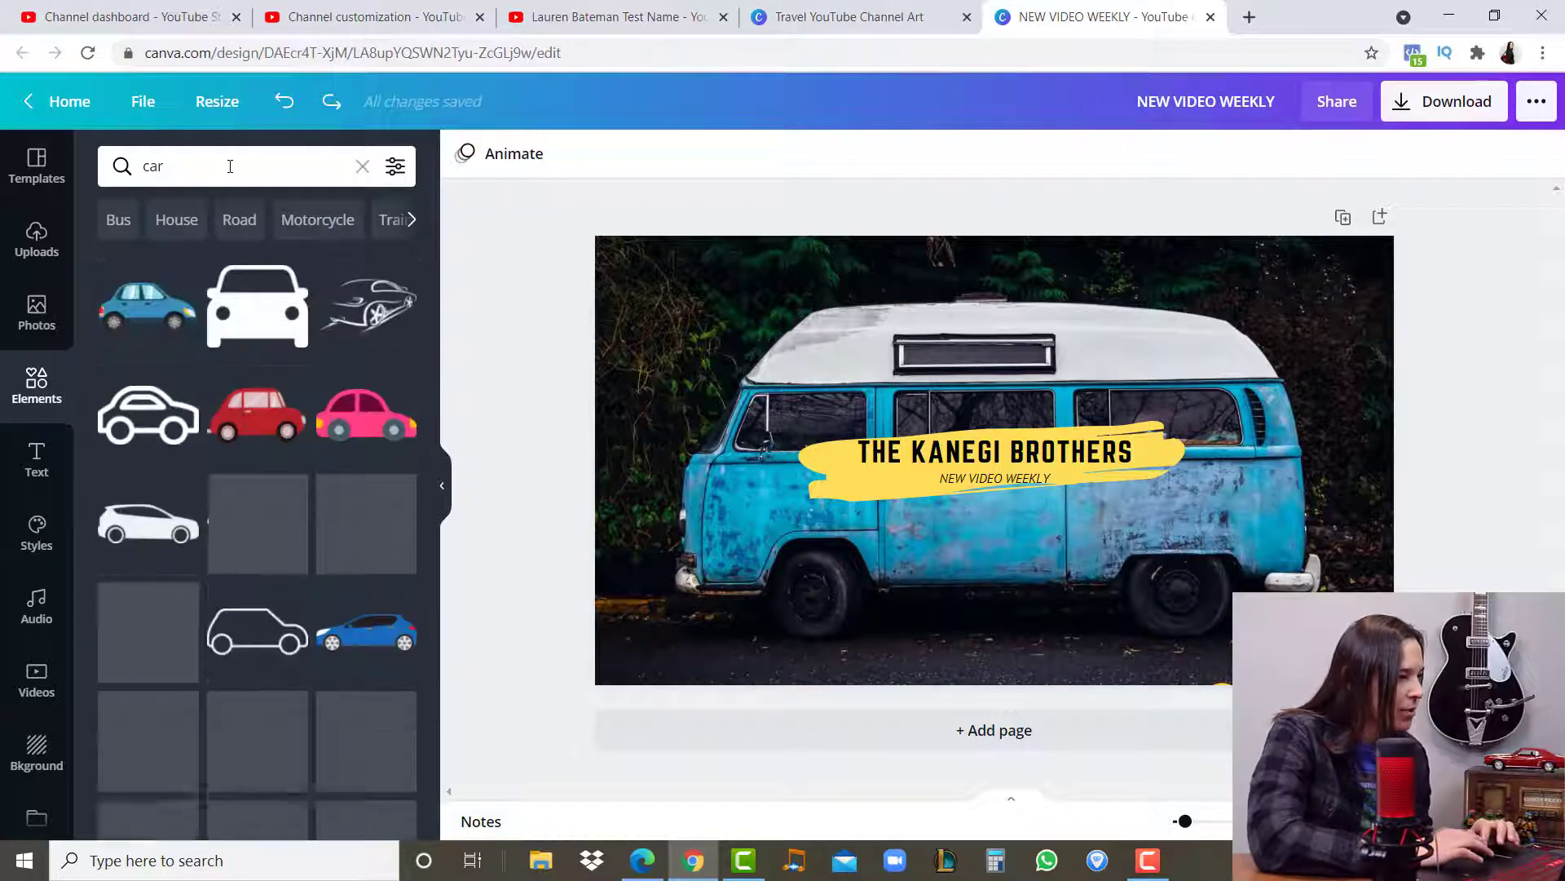
{"action": "left_click", "coordinate": [257, 413]}
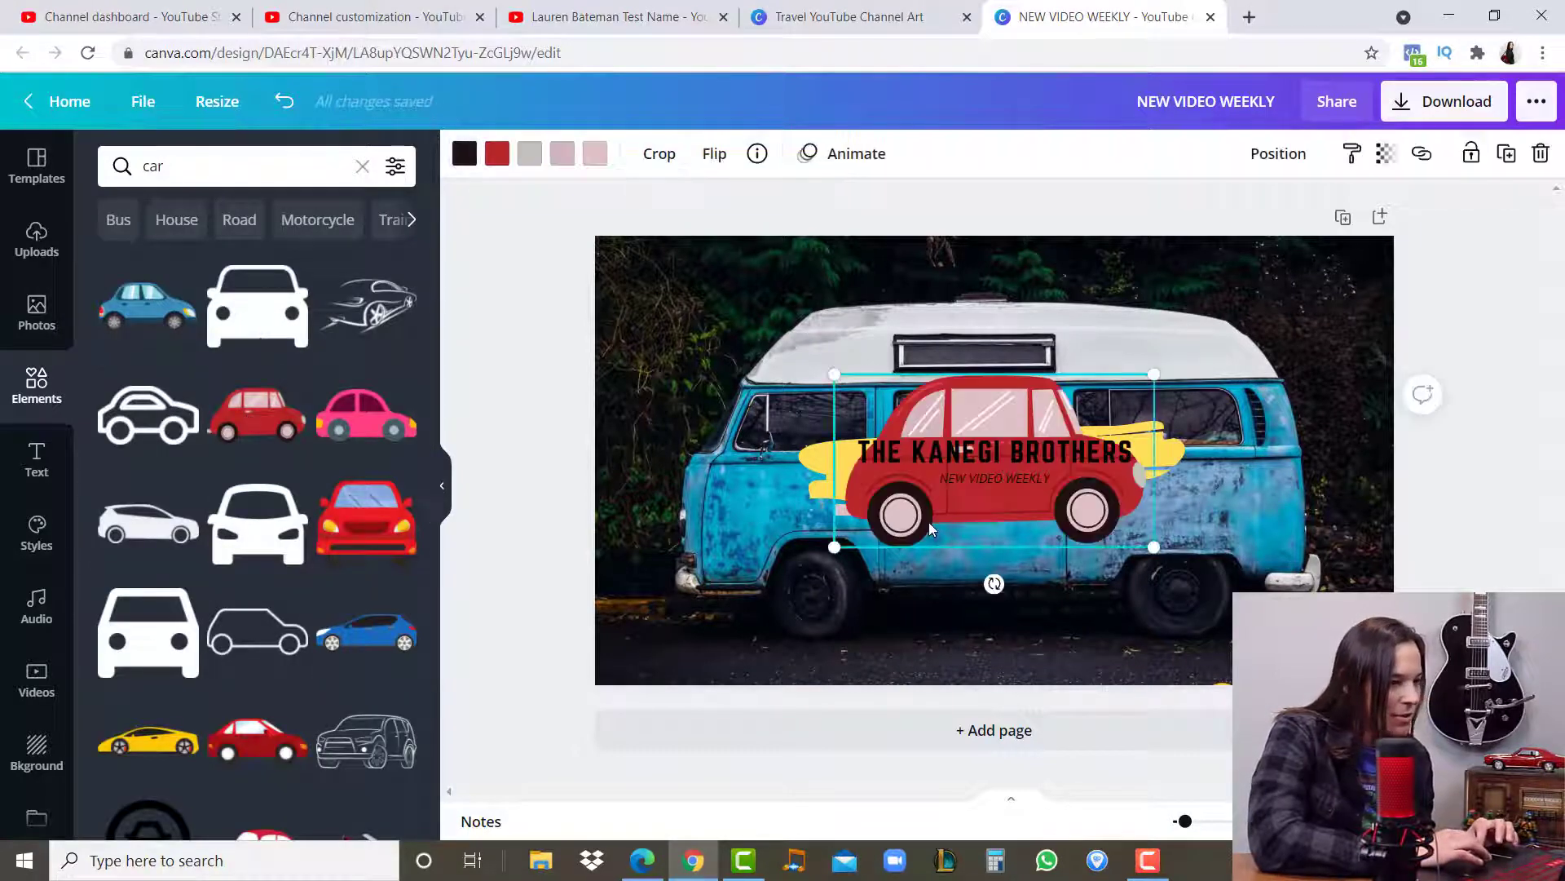
{"action": "left_click_drag", "start_coordinate": [928, 528], "coordinate": [720, 649]}
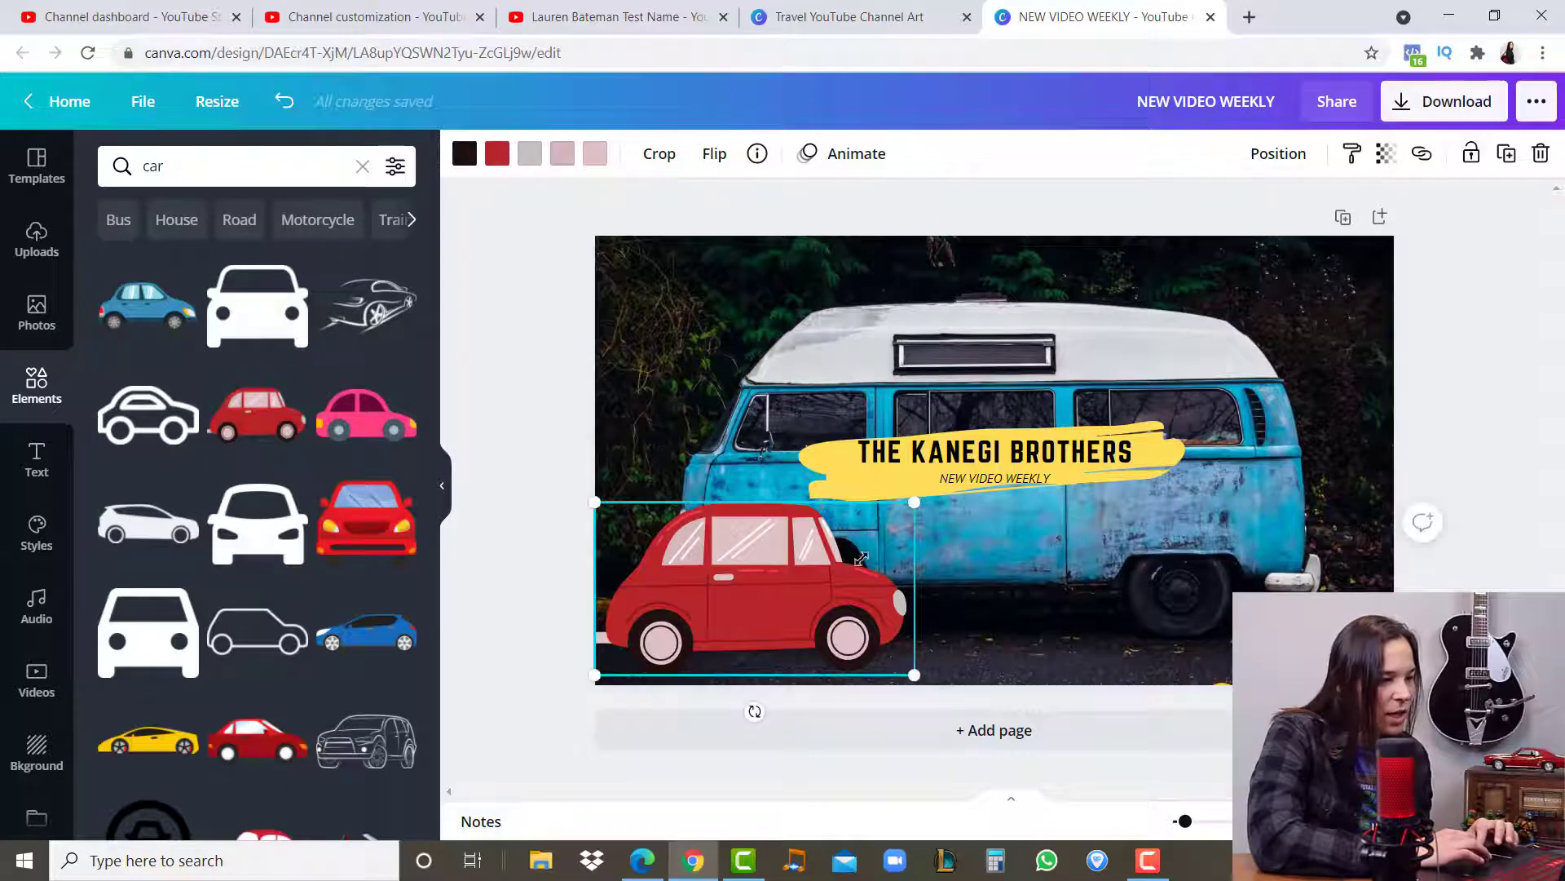
{"action": "left_click_drag", "start_coordinate": [860, 559], "coordinate": [758, 630]}
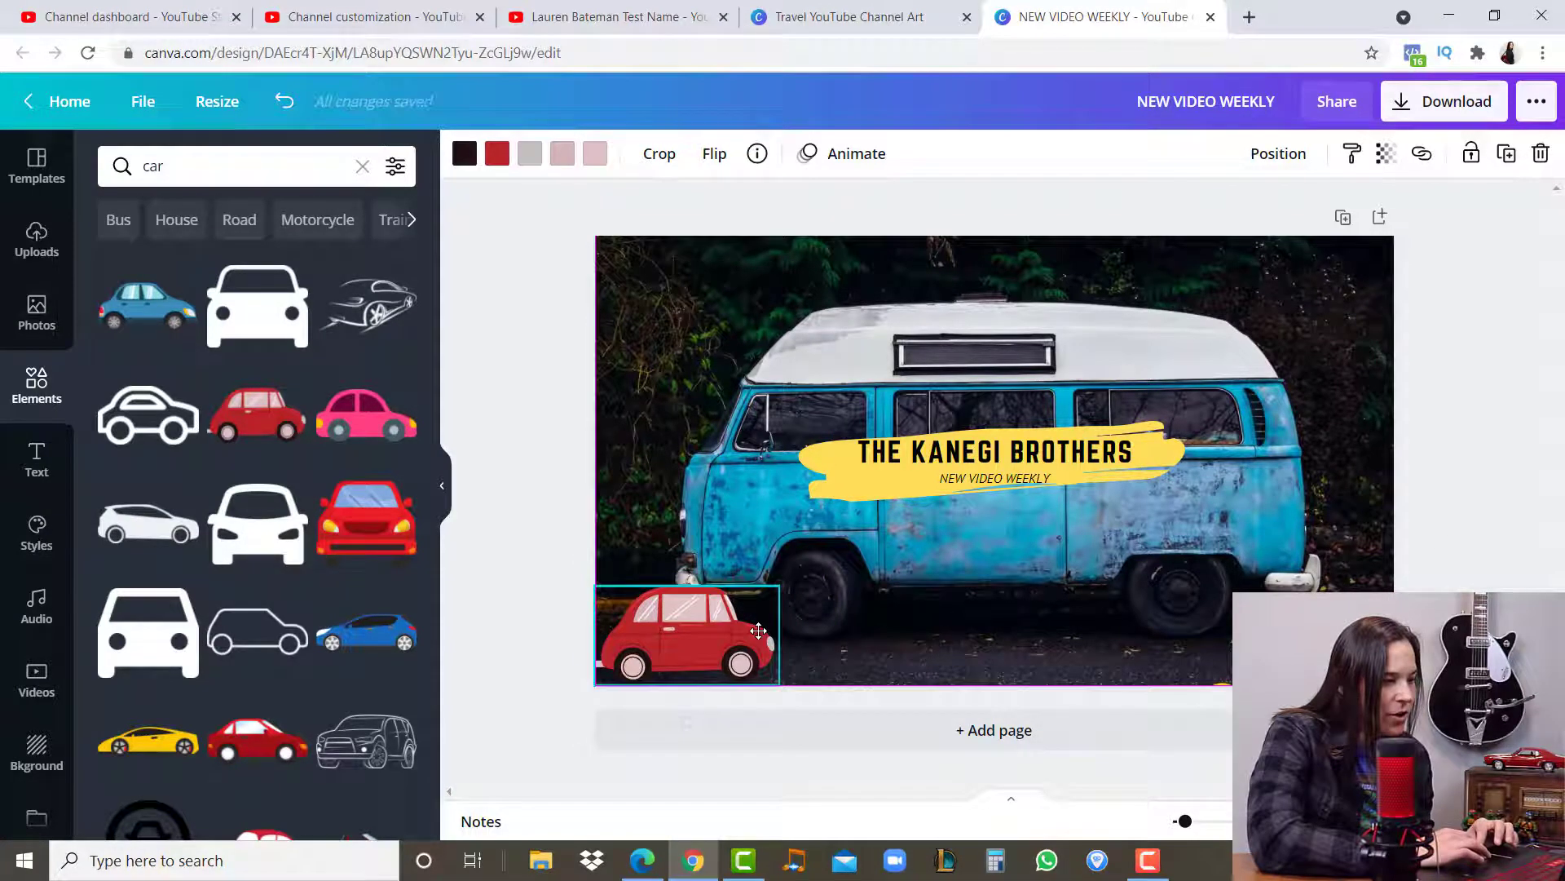
- Recolour the red body of the car illustration, trying purple before settling on yellow
{"action": "left_click", "coordinate": [495, 159]}
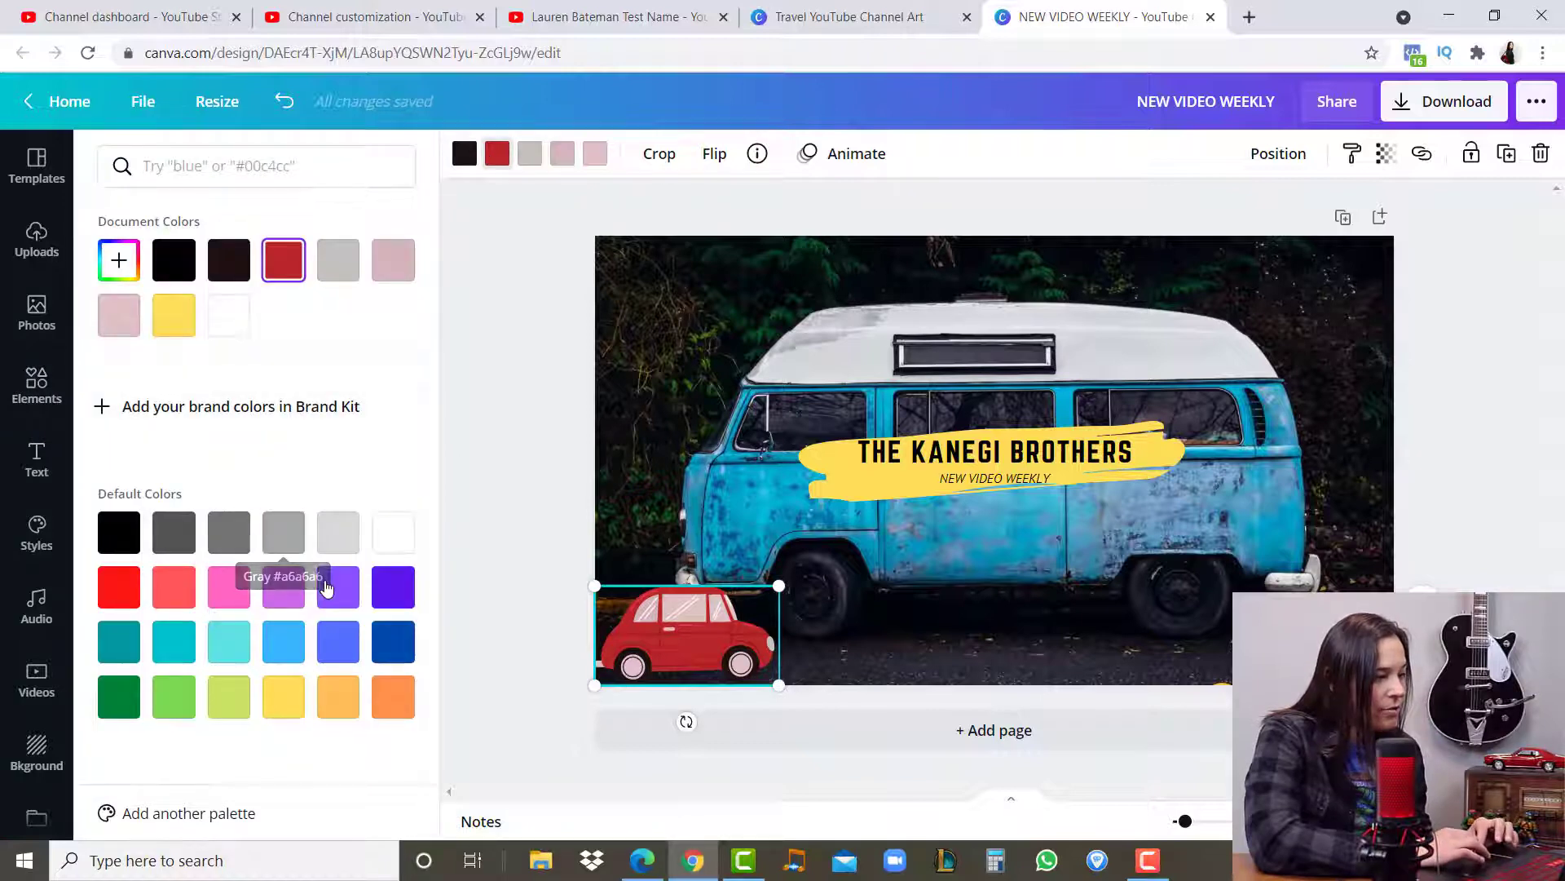
{"action": "left_click", "coordinate": [338, 589]}
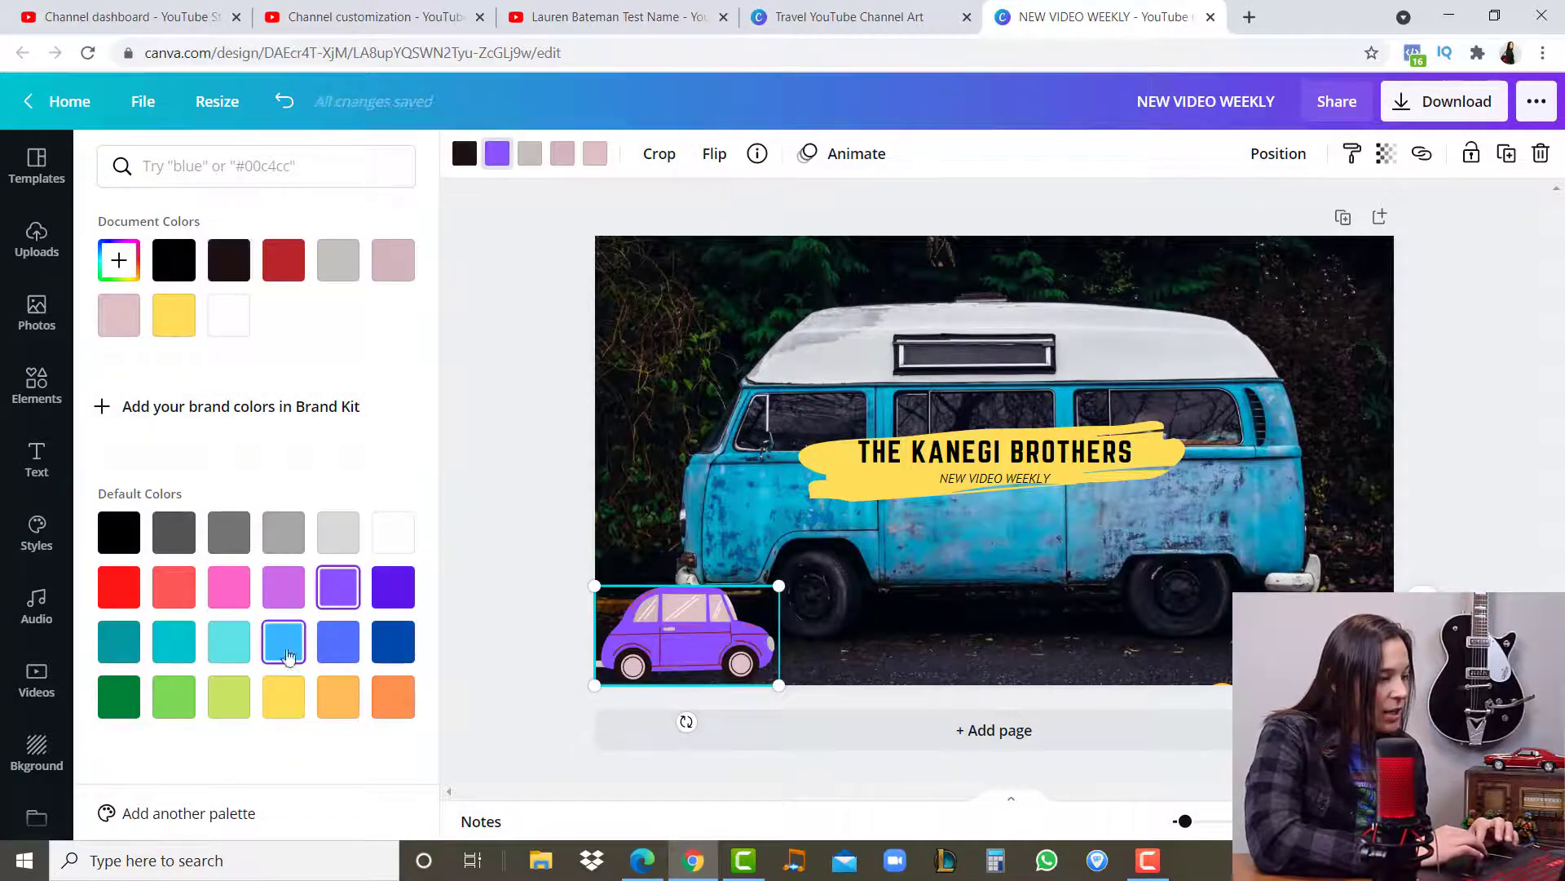
{"action": "left_click", "coordinate": [289, 695]}
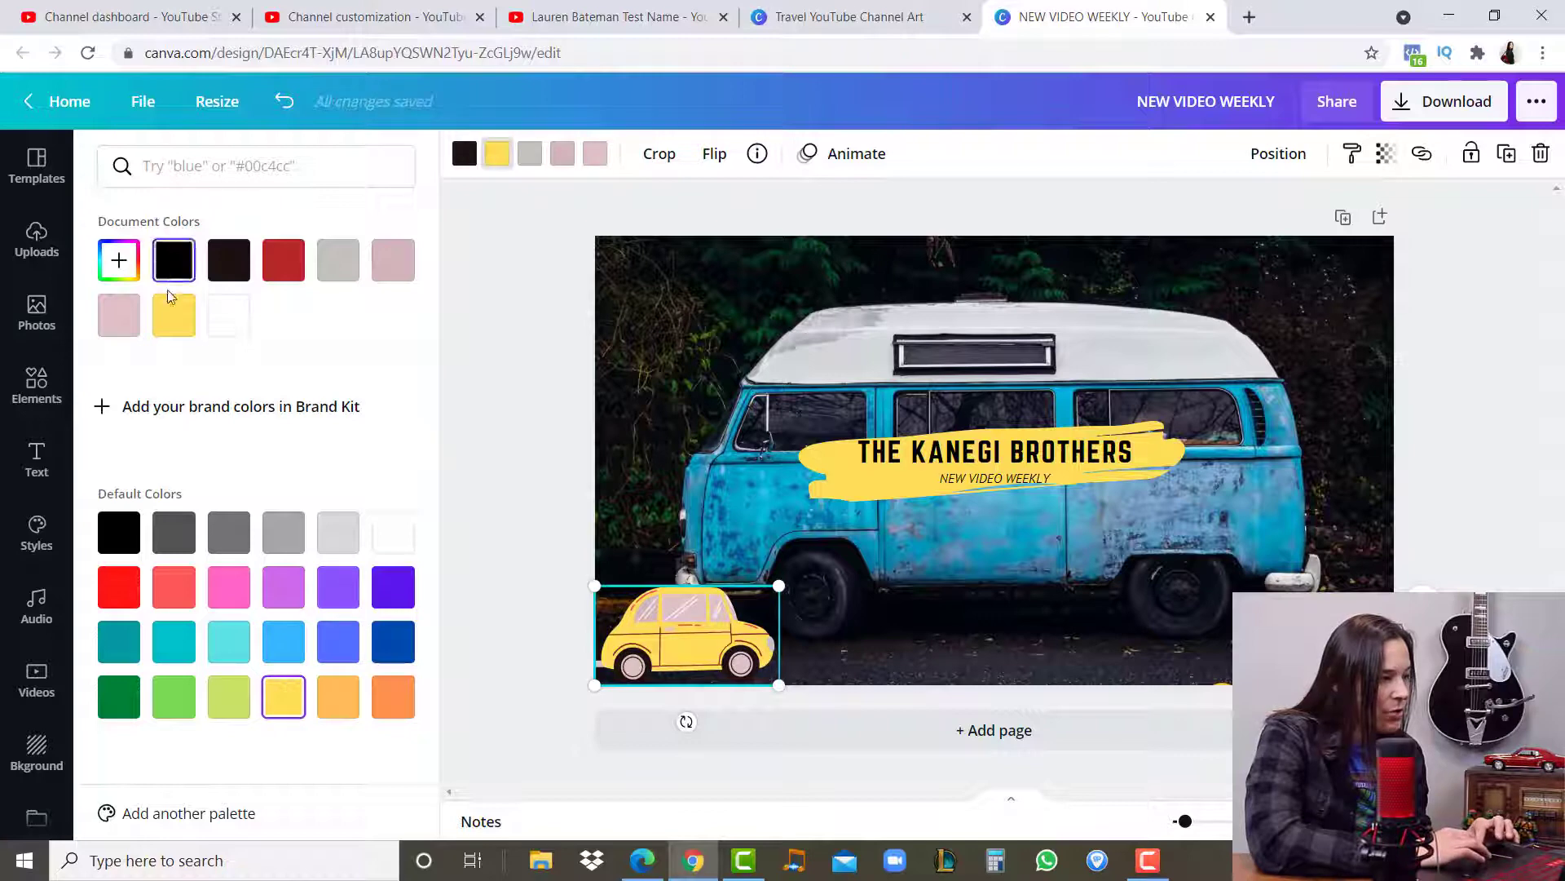
{"action": "left_click", "coordinate": [452, 463]}
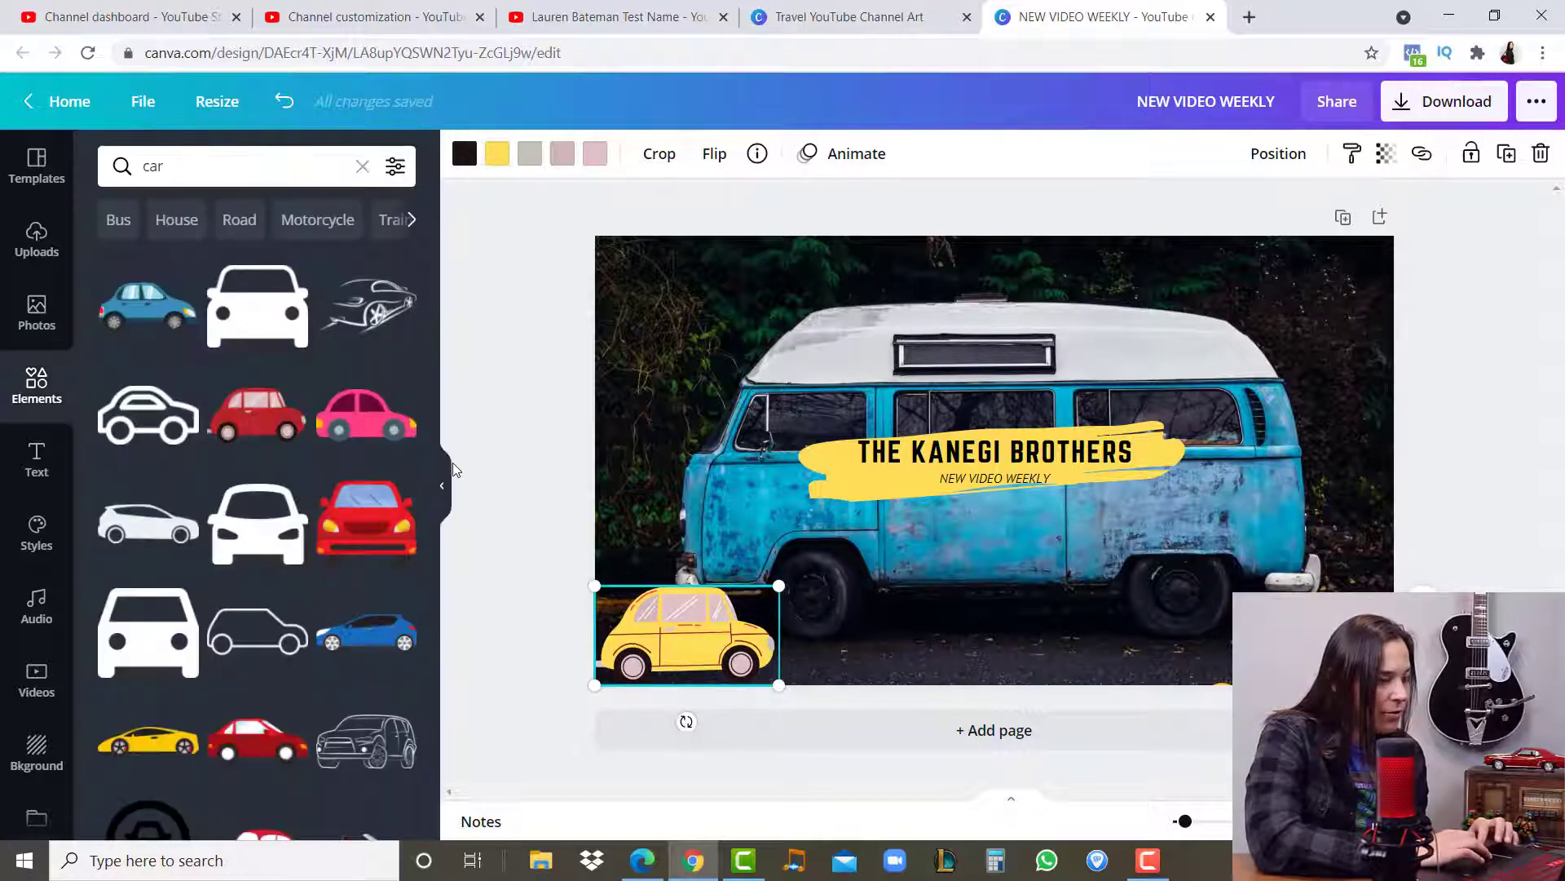
{"action": "left_click", "coordinate": [541, 471]}
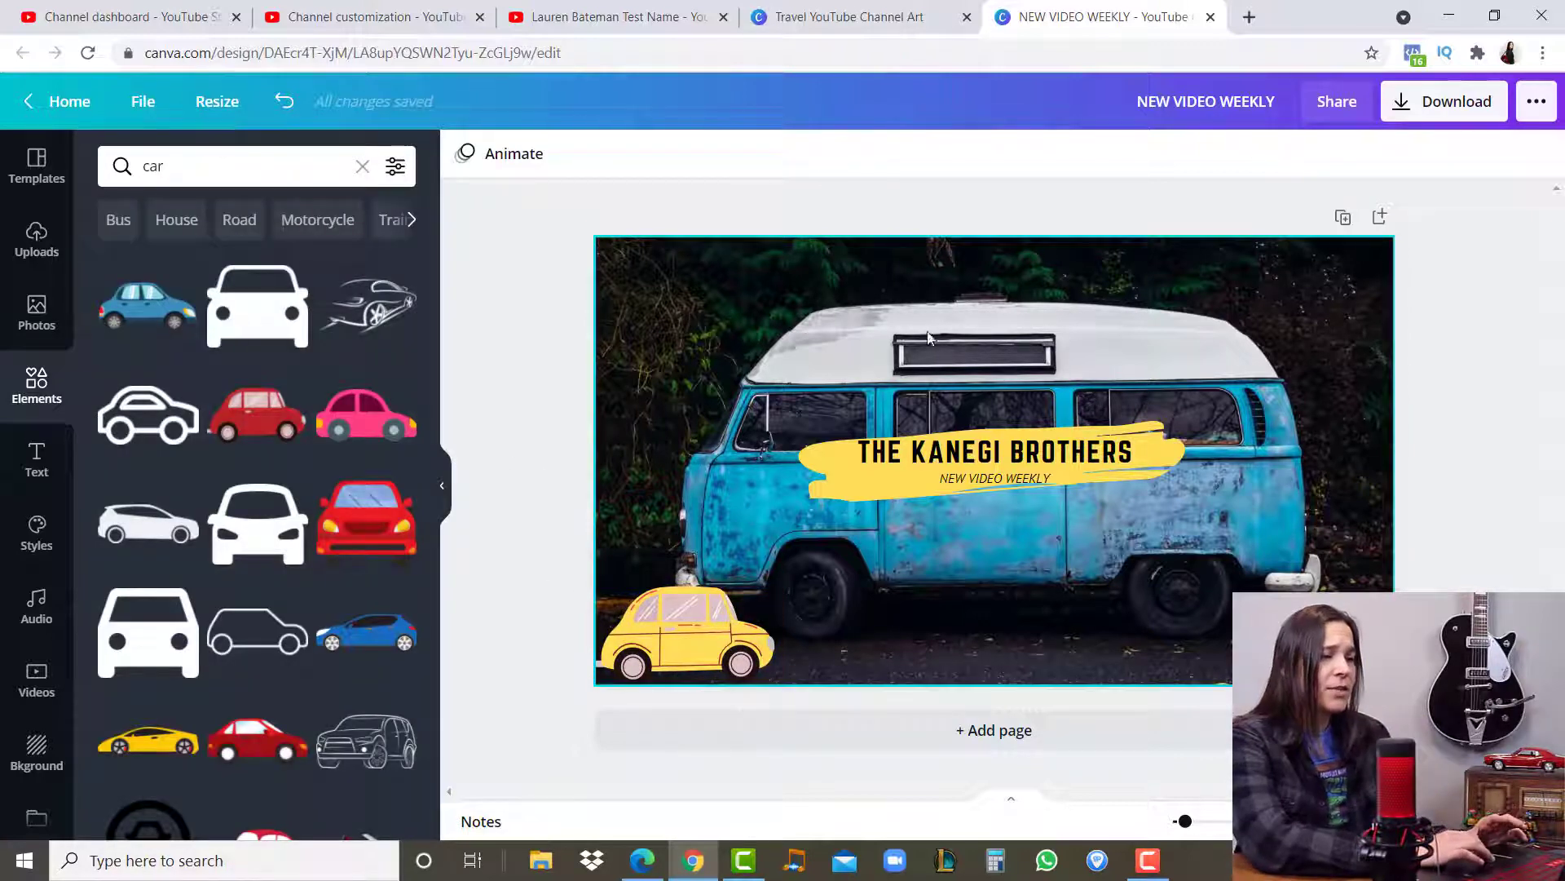
{"action": "left_click", "coordinate": [716, 644]}
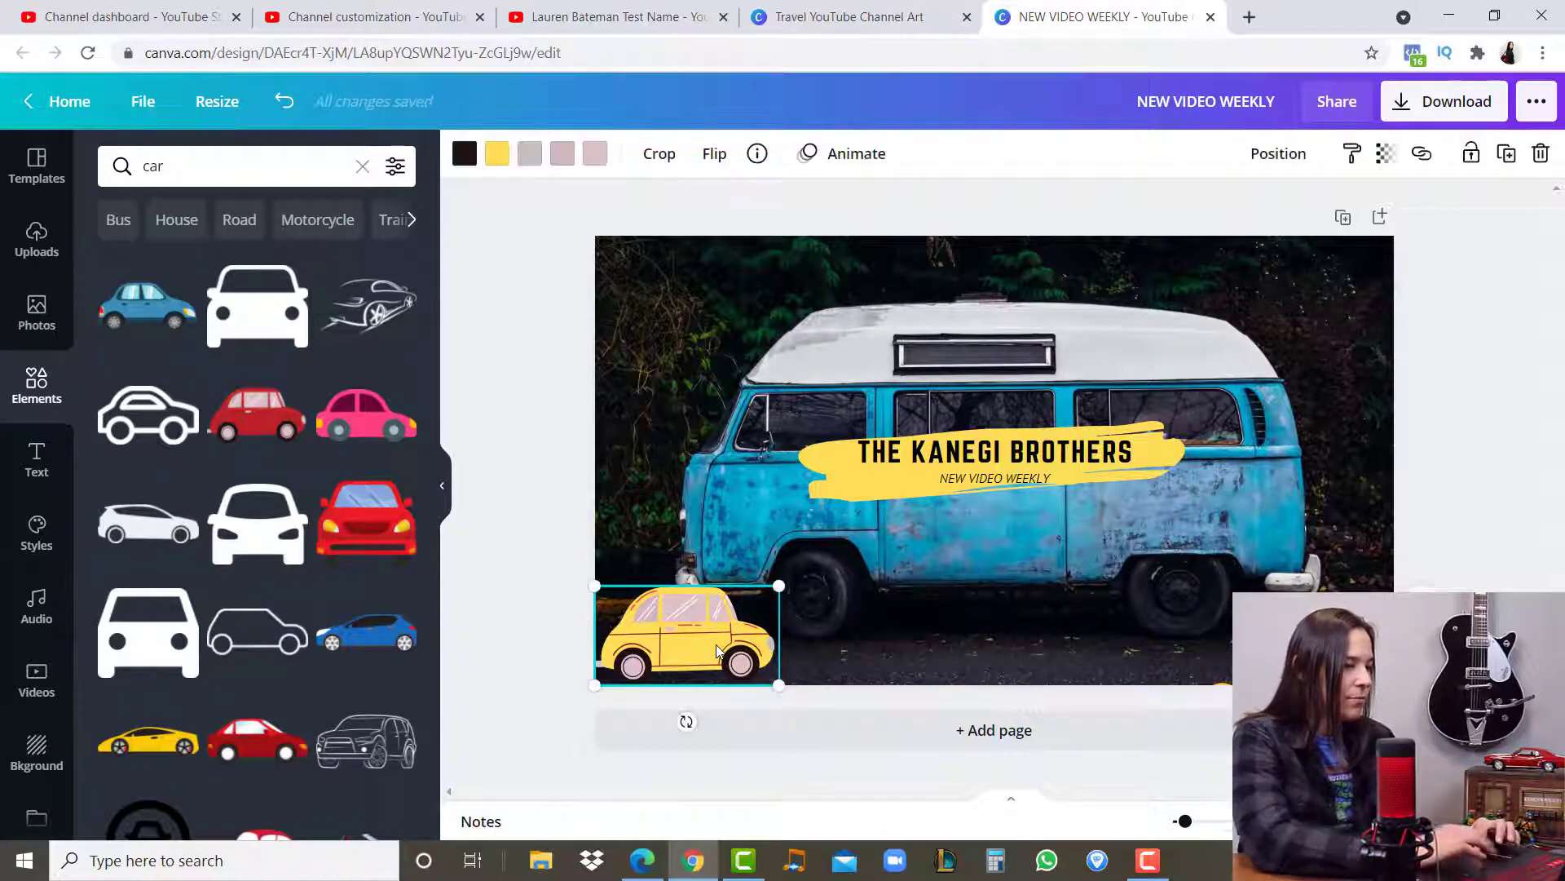
- Download the finished banner as a PNG at size 1 (2560 × 1440 px)
{"action": "left_click", "coordinate": [569, 512]}
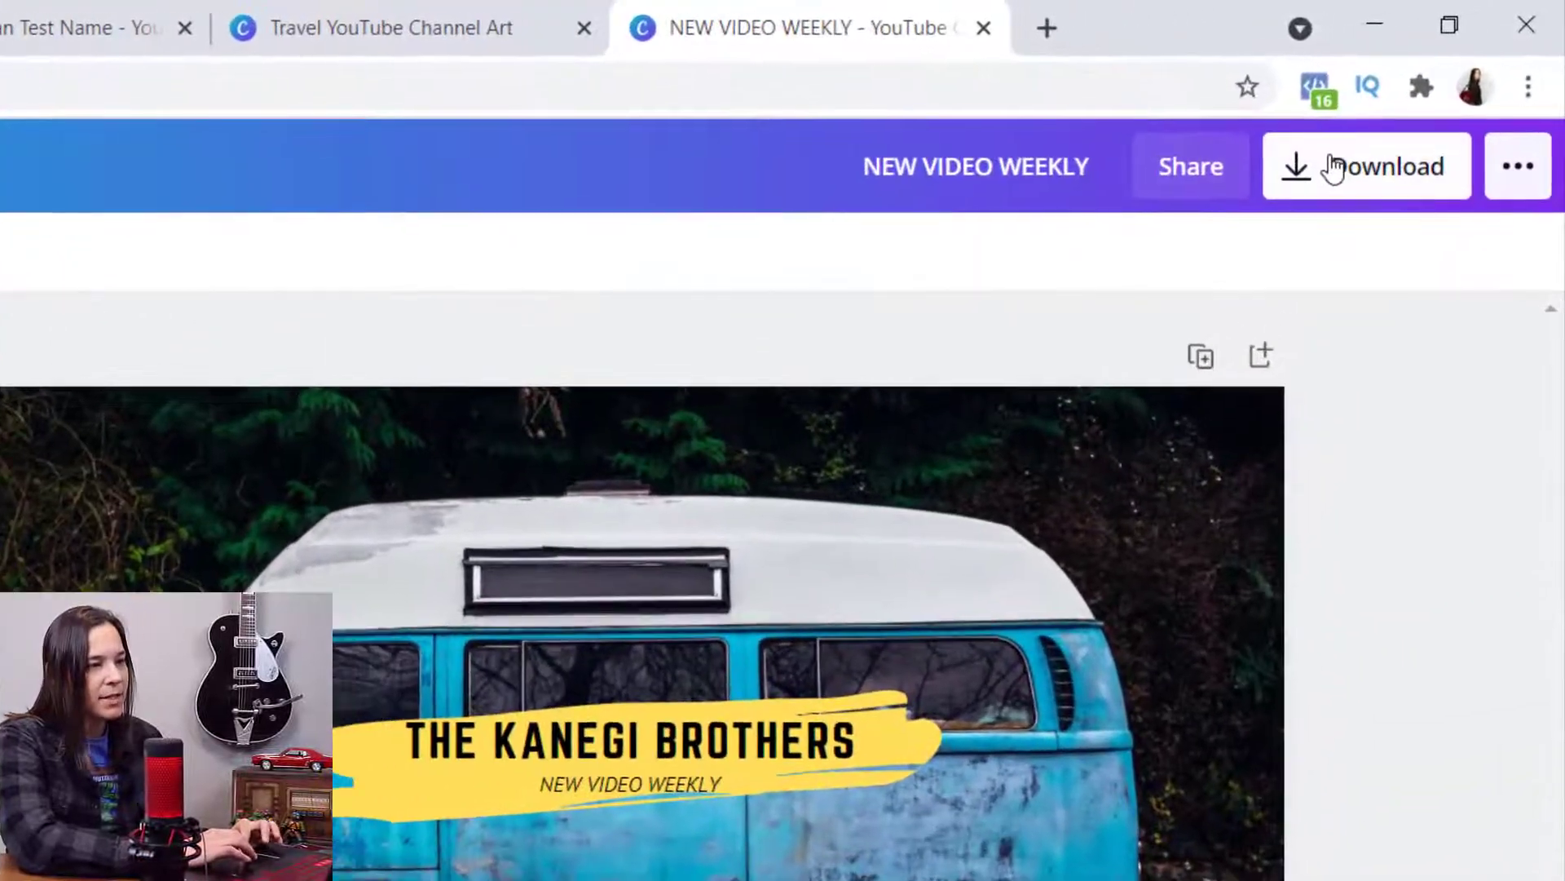
{"action": "left_click", "coordinate": [1423, 102]}
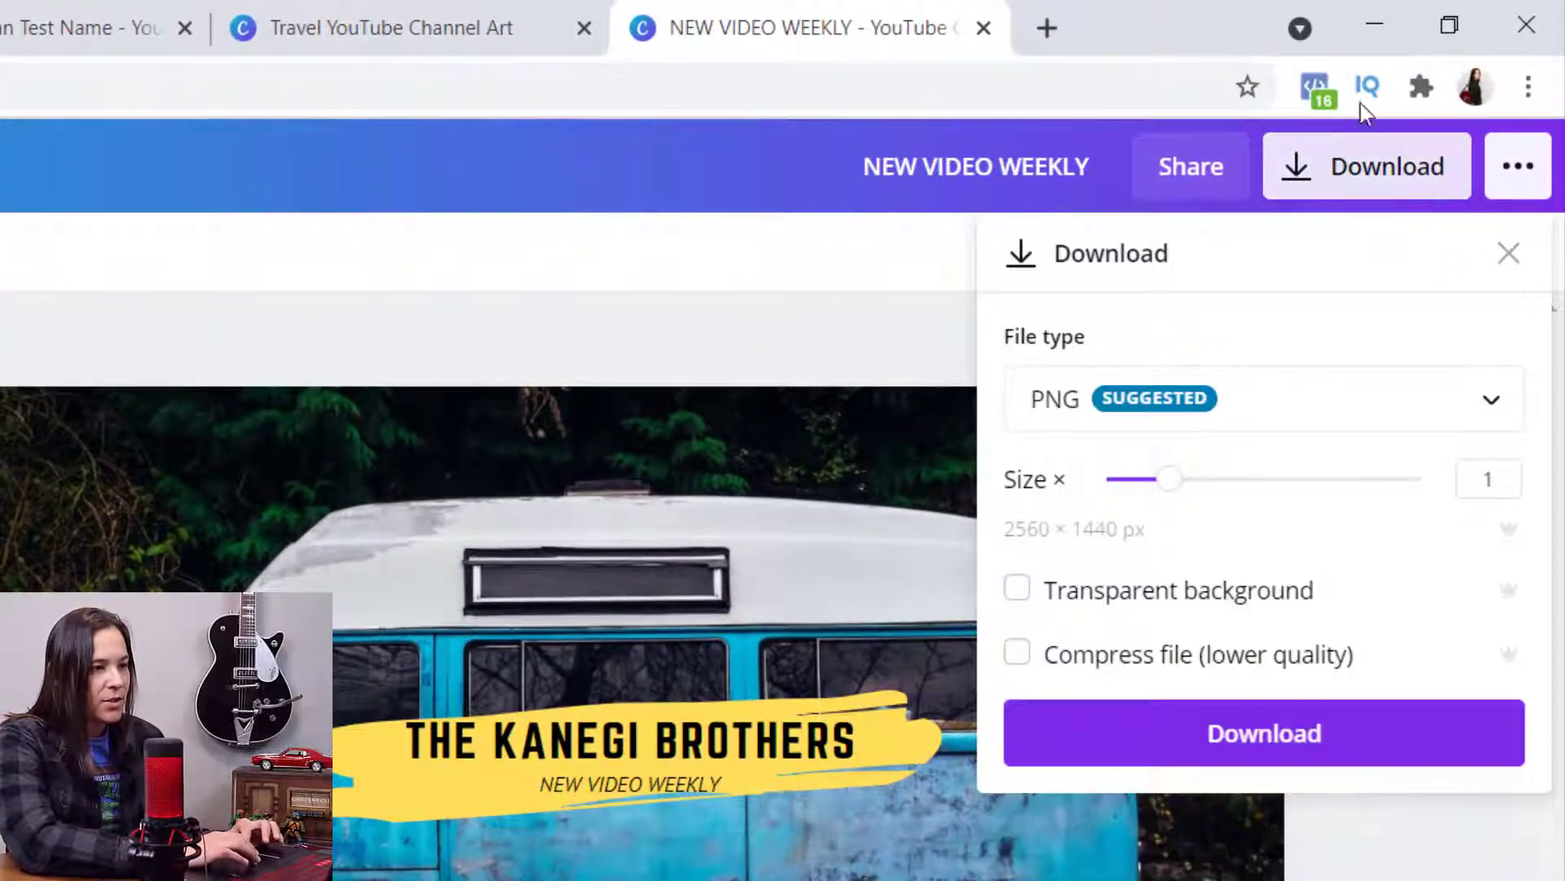
{"action": "left_click", "coordinate": [1241, 754]}
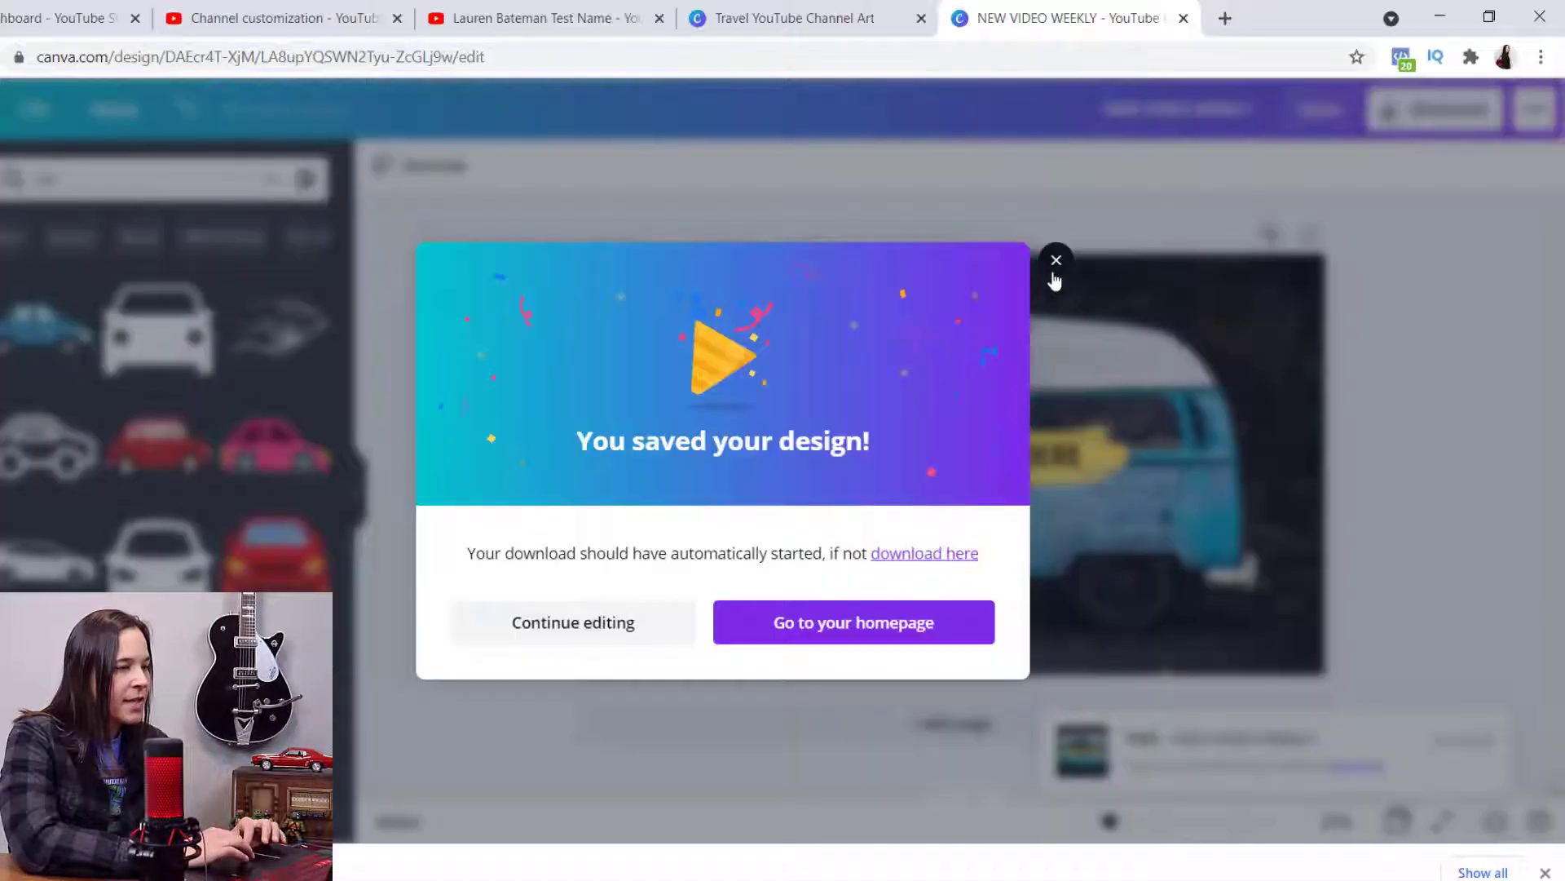
- Switch to the YouTube channel page and open the branding settings of its channel customization
{"action": "left_click", "coordinate": [611, 17]}
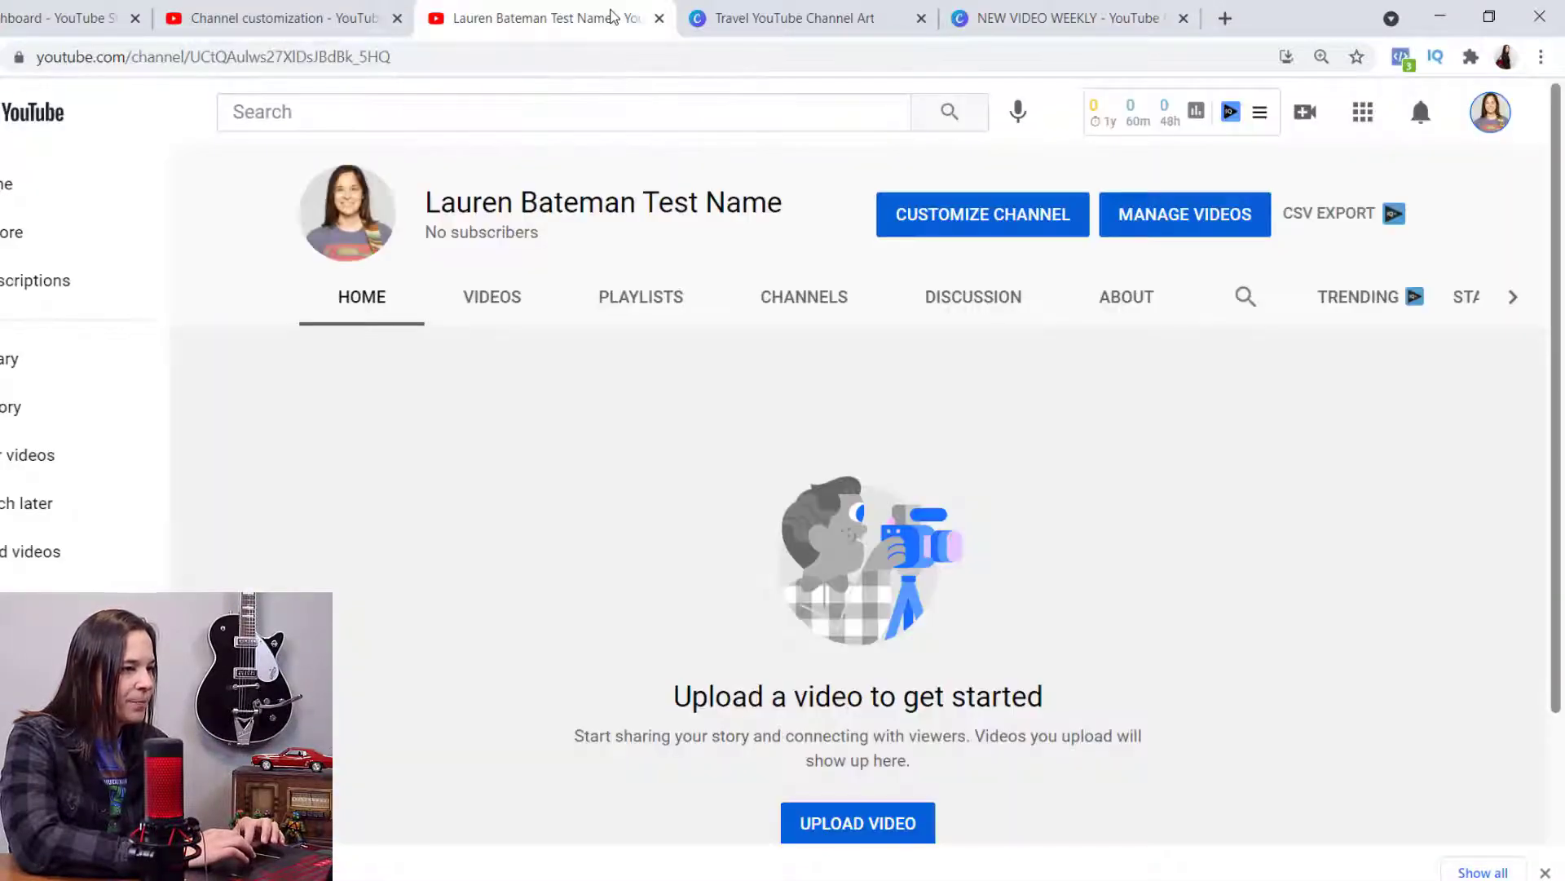
{"action": "left_click", "coordinate": [958, 232]}
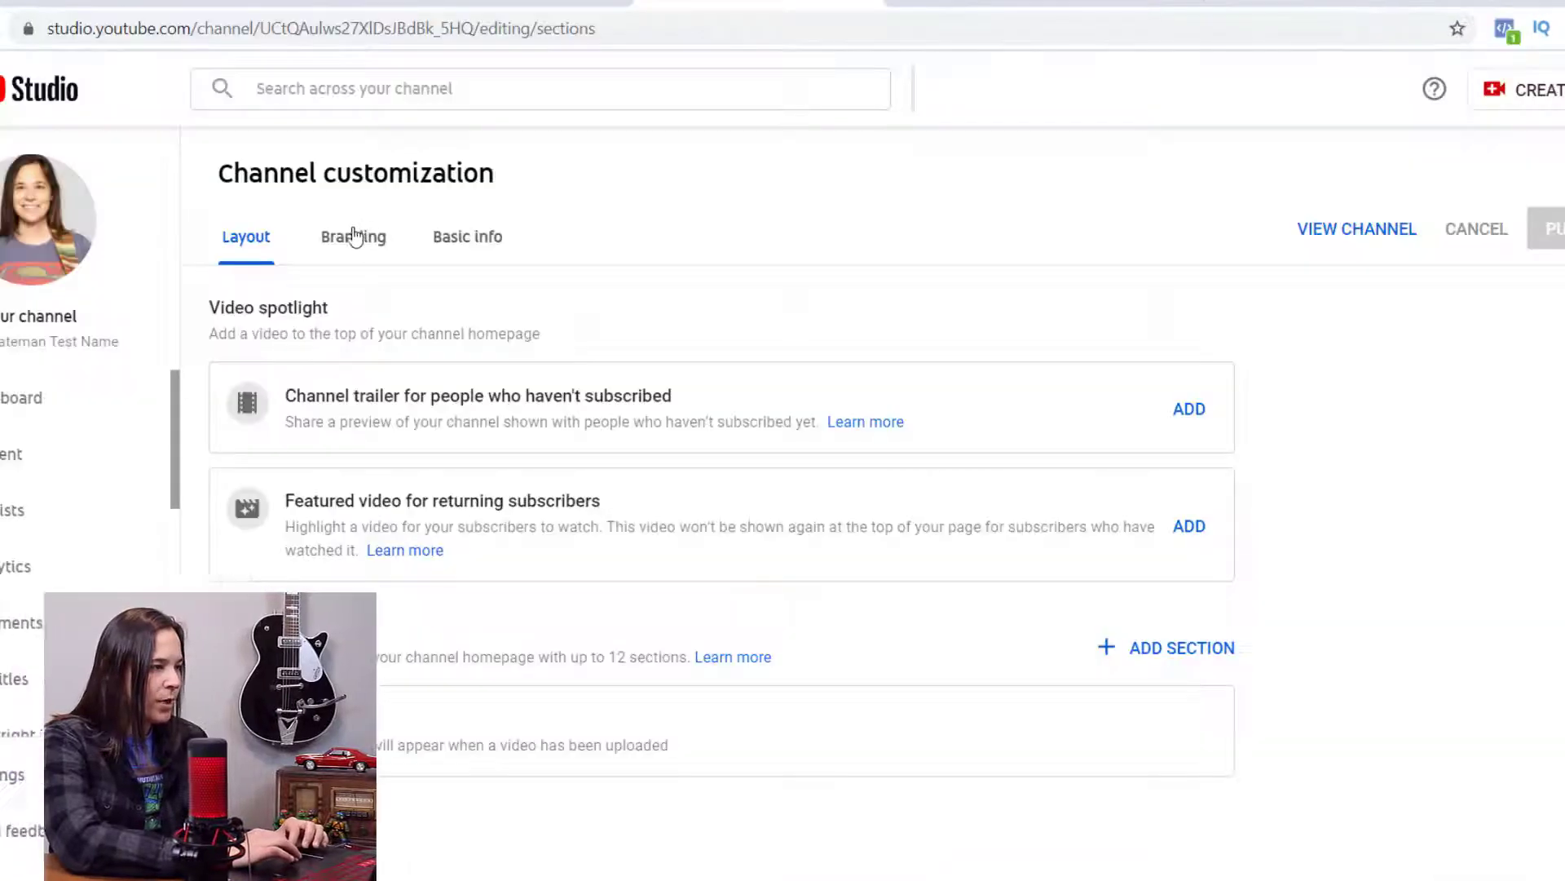
{"action": "left_click", "coordinate": [350, 238]}
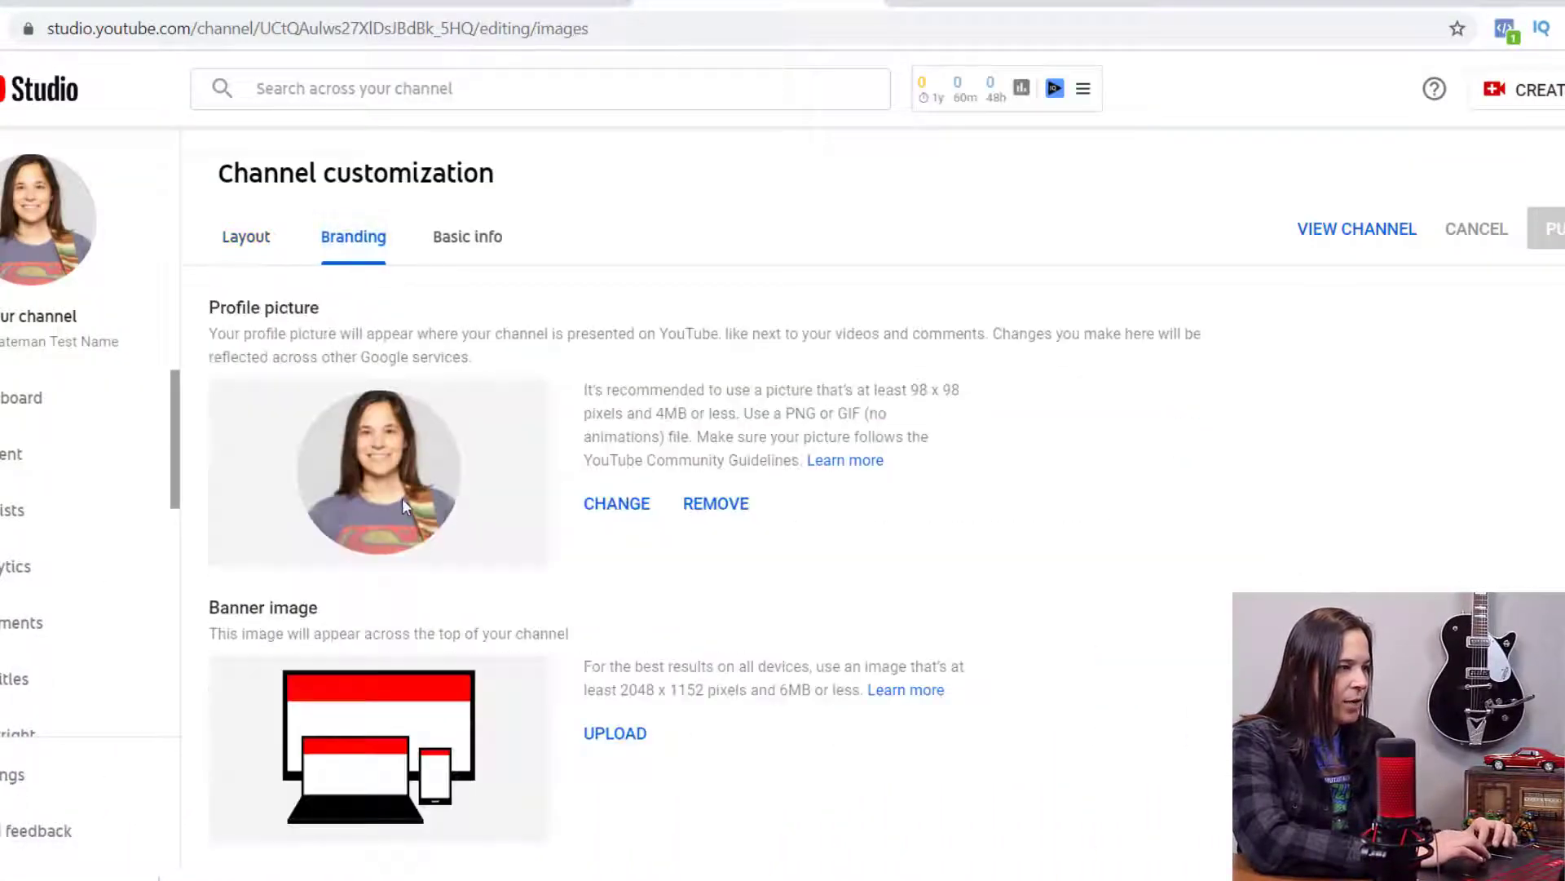
- Upload NEW VIDEO WEEKLY.png from the Downloads folder as the channel's banner image
{"action": "scroll", "coordinate": [644, 448], "scroll_direction": "down", "scroll_amount": 2}
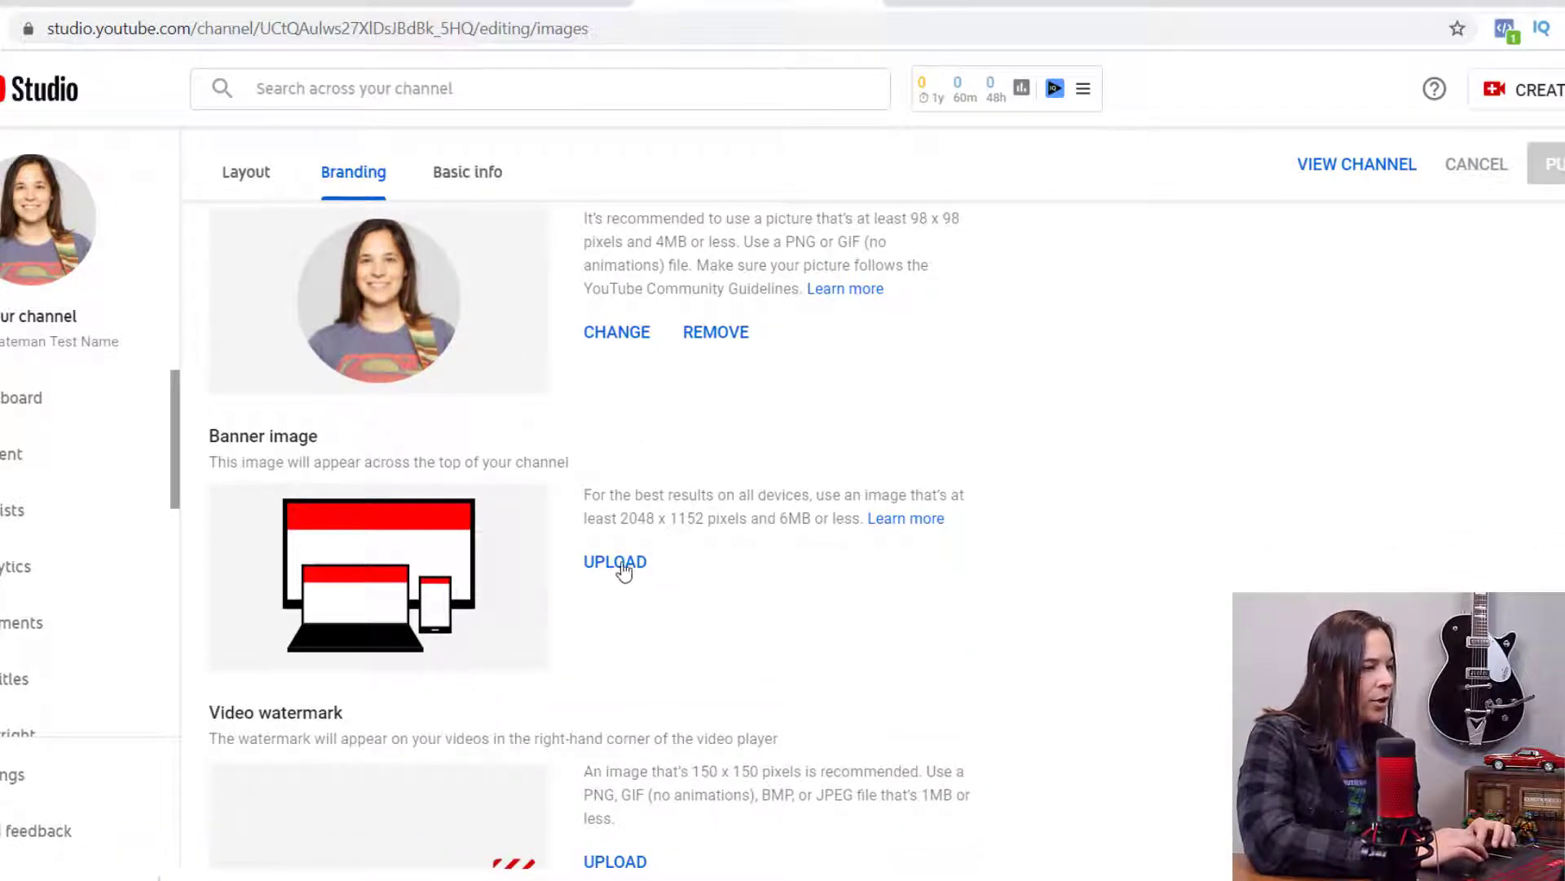
{"action": "left_click", "coordinate": [621, 568]}
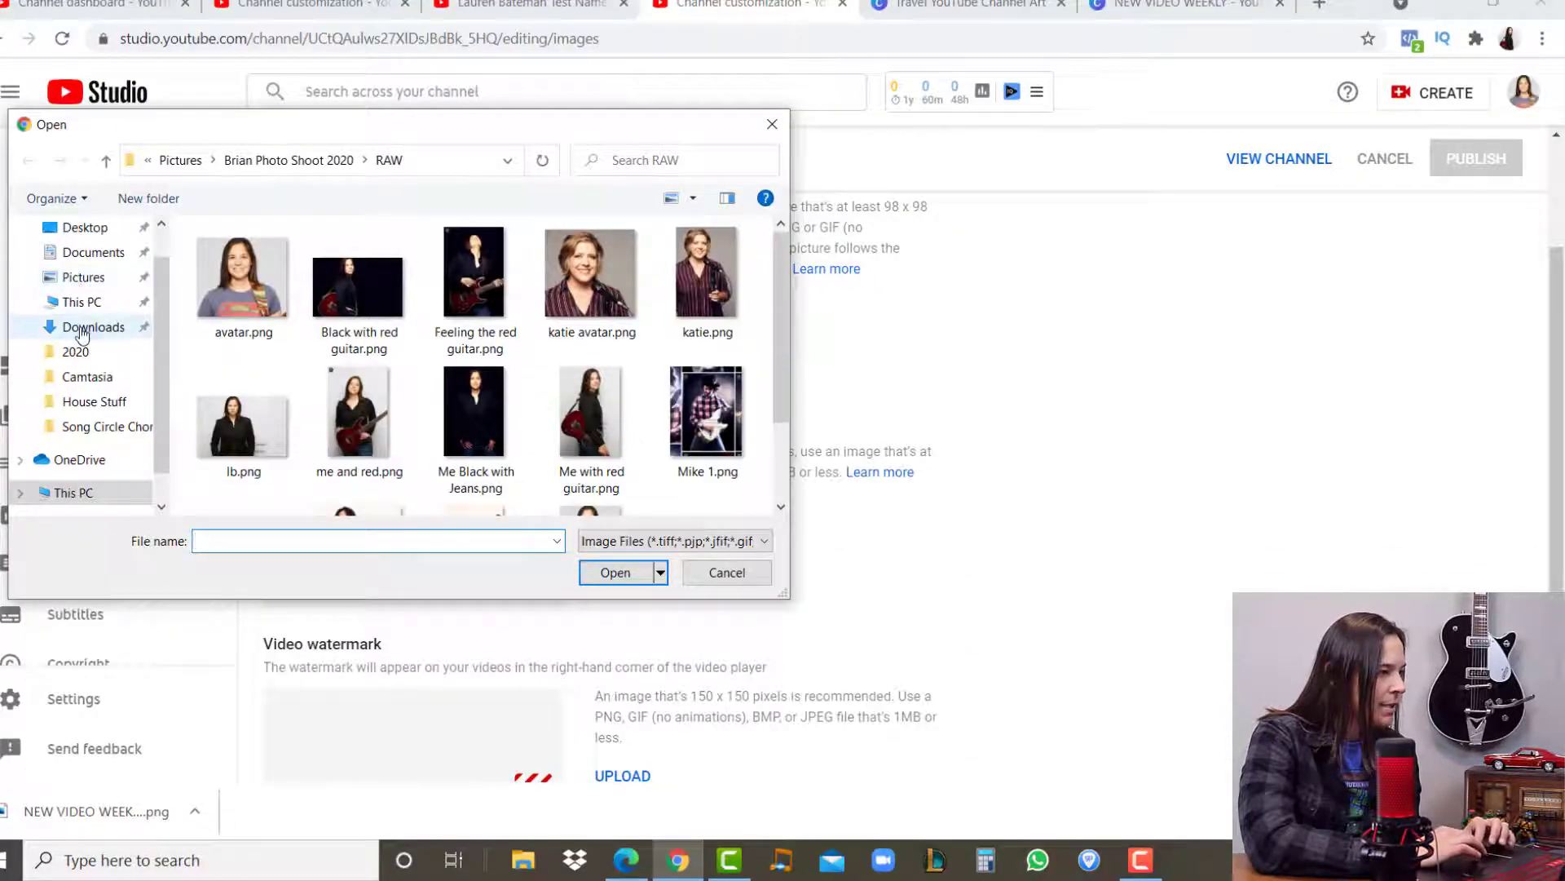
{"action": "left_click", "coordinate": [81, 330]}
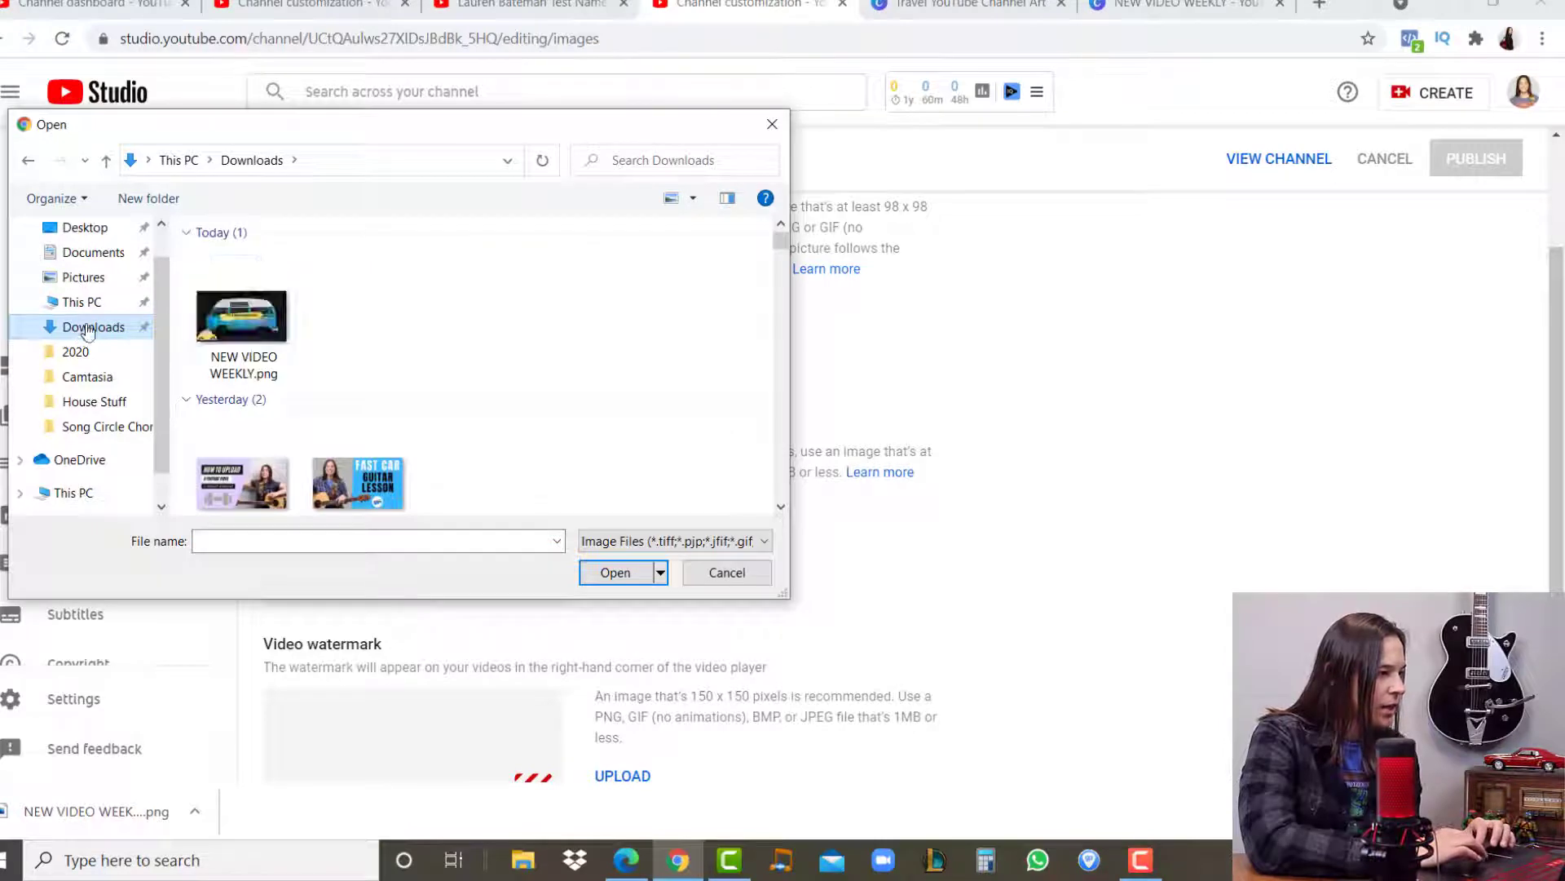
{"action": "double_click", "coordinate": [239, 318]}
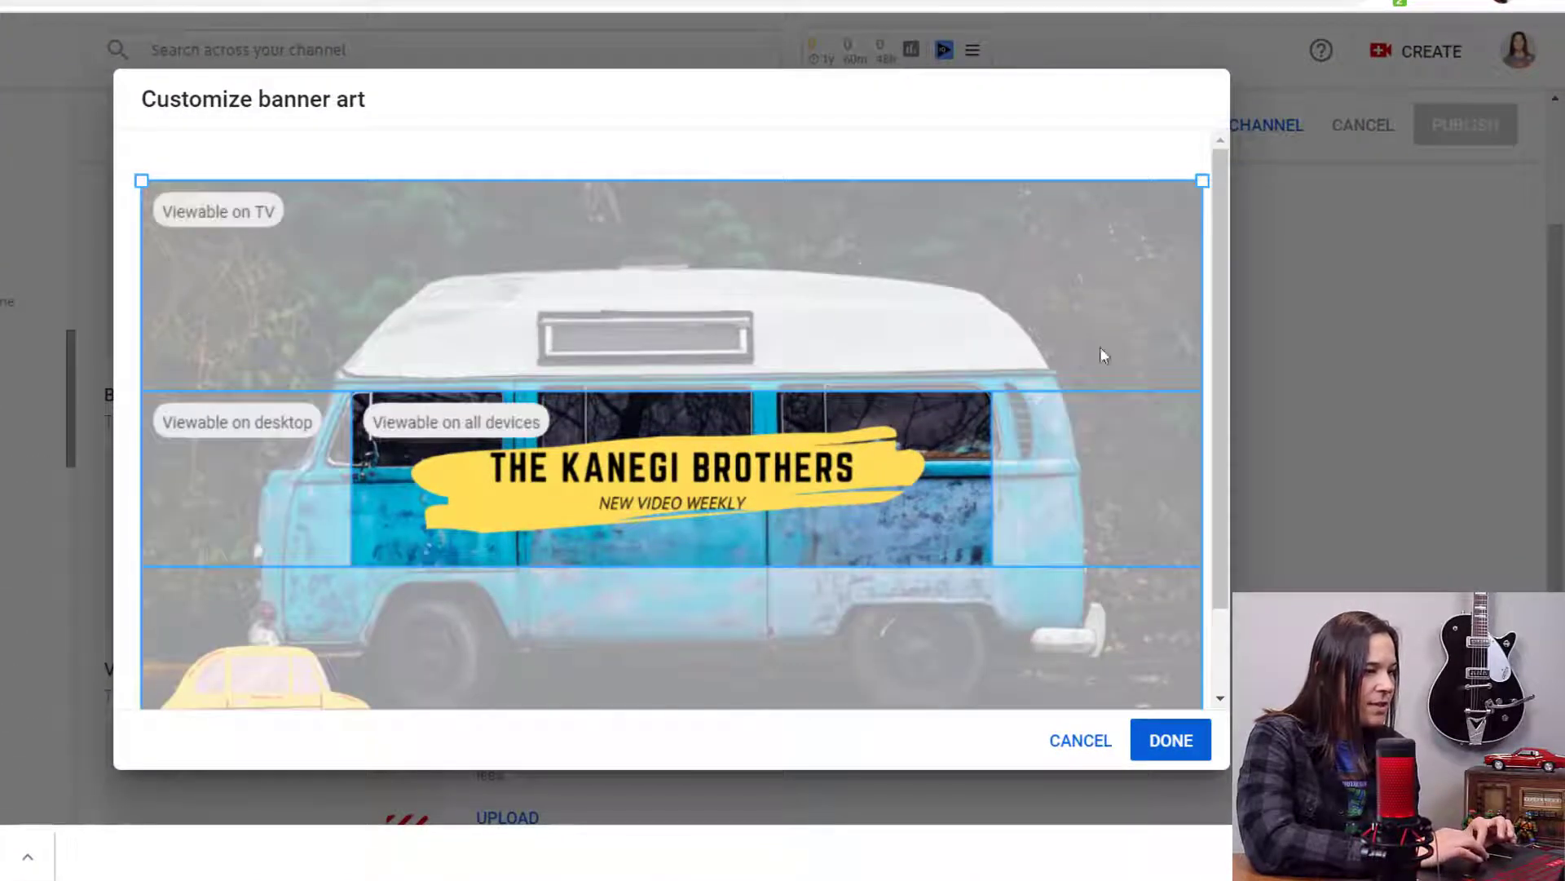
- Check the banner's visible areas for TV, desktop and all devices, and accept the crop covering the full image
{"action": "left_click_drag", "start_coordinate": [1218, 329], "coordinate": [1223, 424]}
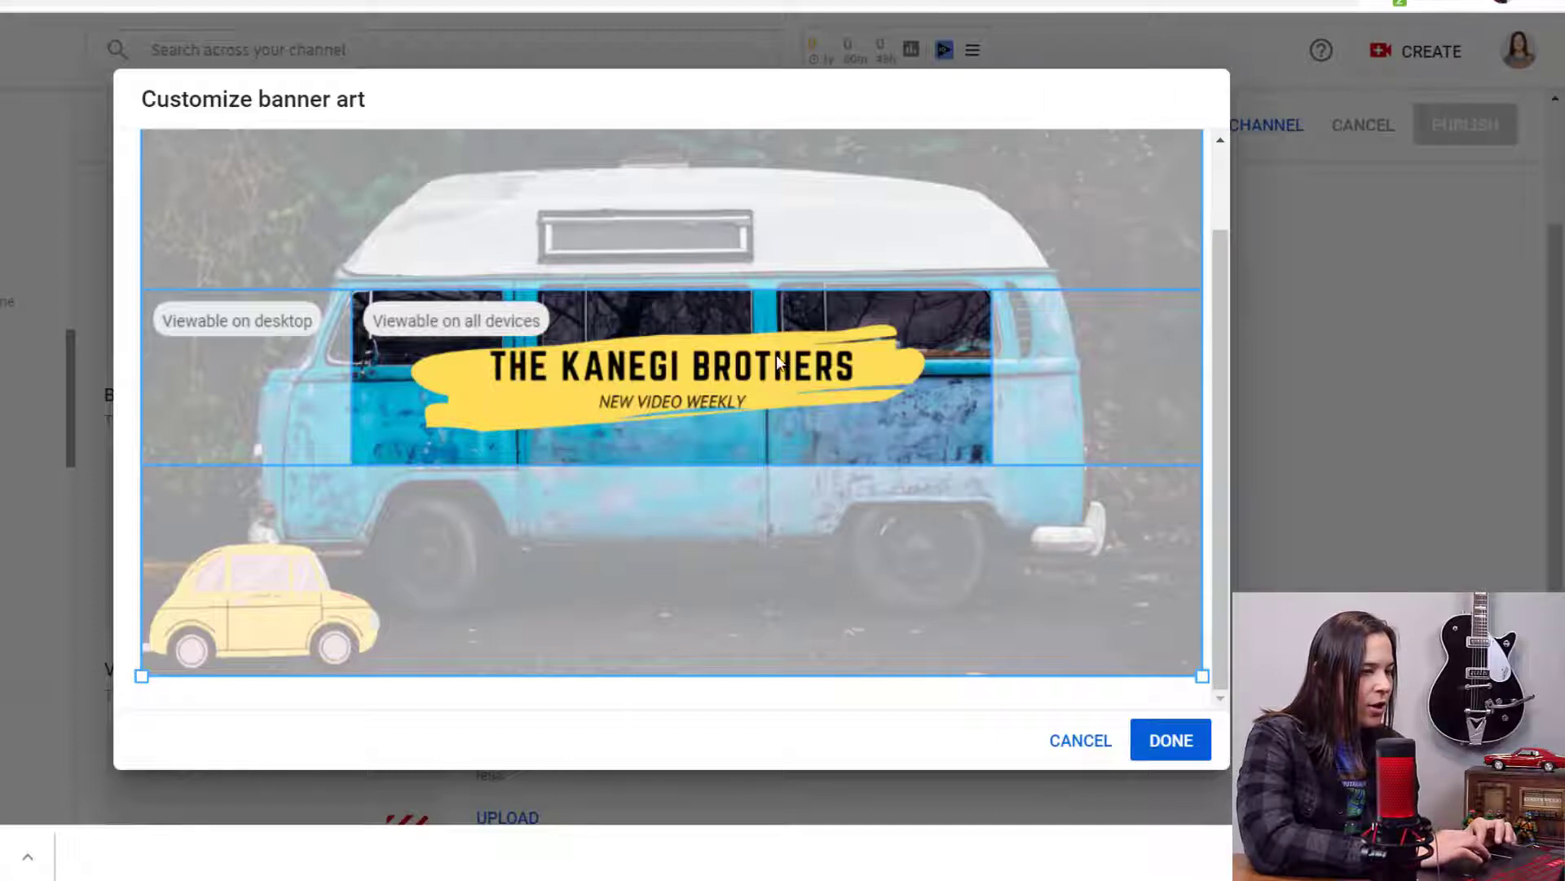
{"action": "left_click_drag", "start_coordinate": [1232, 361], "coordinate": [1229, 327]}
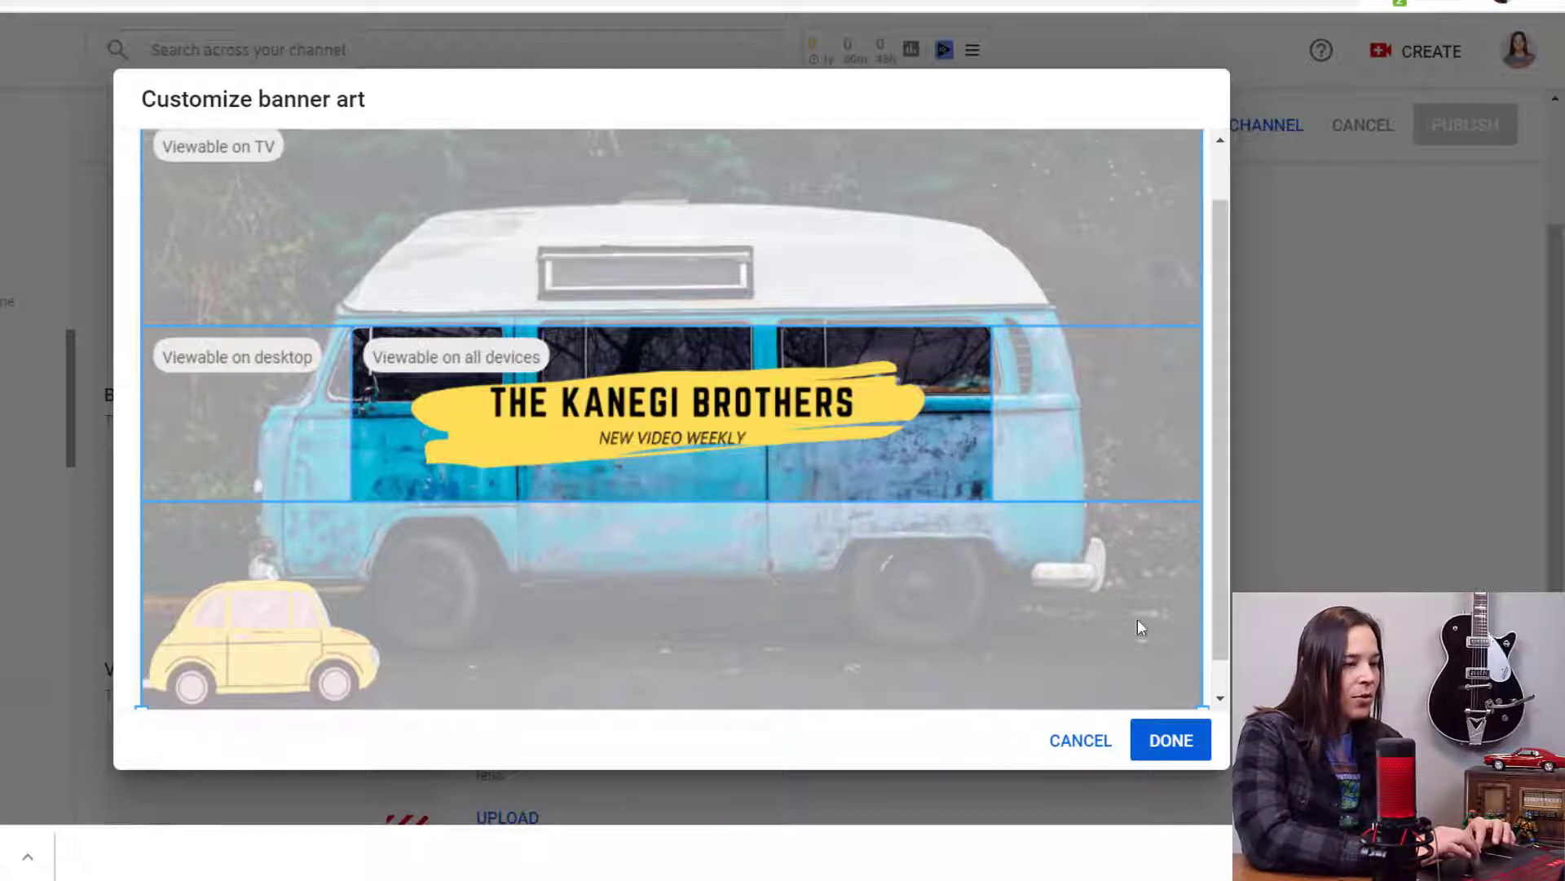
{"action": "left_click_drag", "start_coordinate": [1225, 389], "coordinate": [1221, 238]}
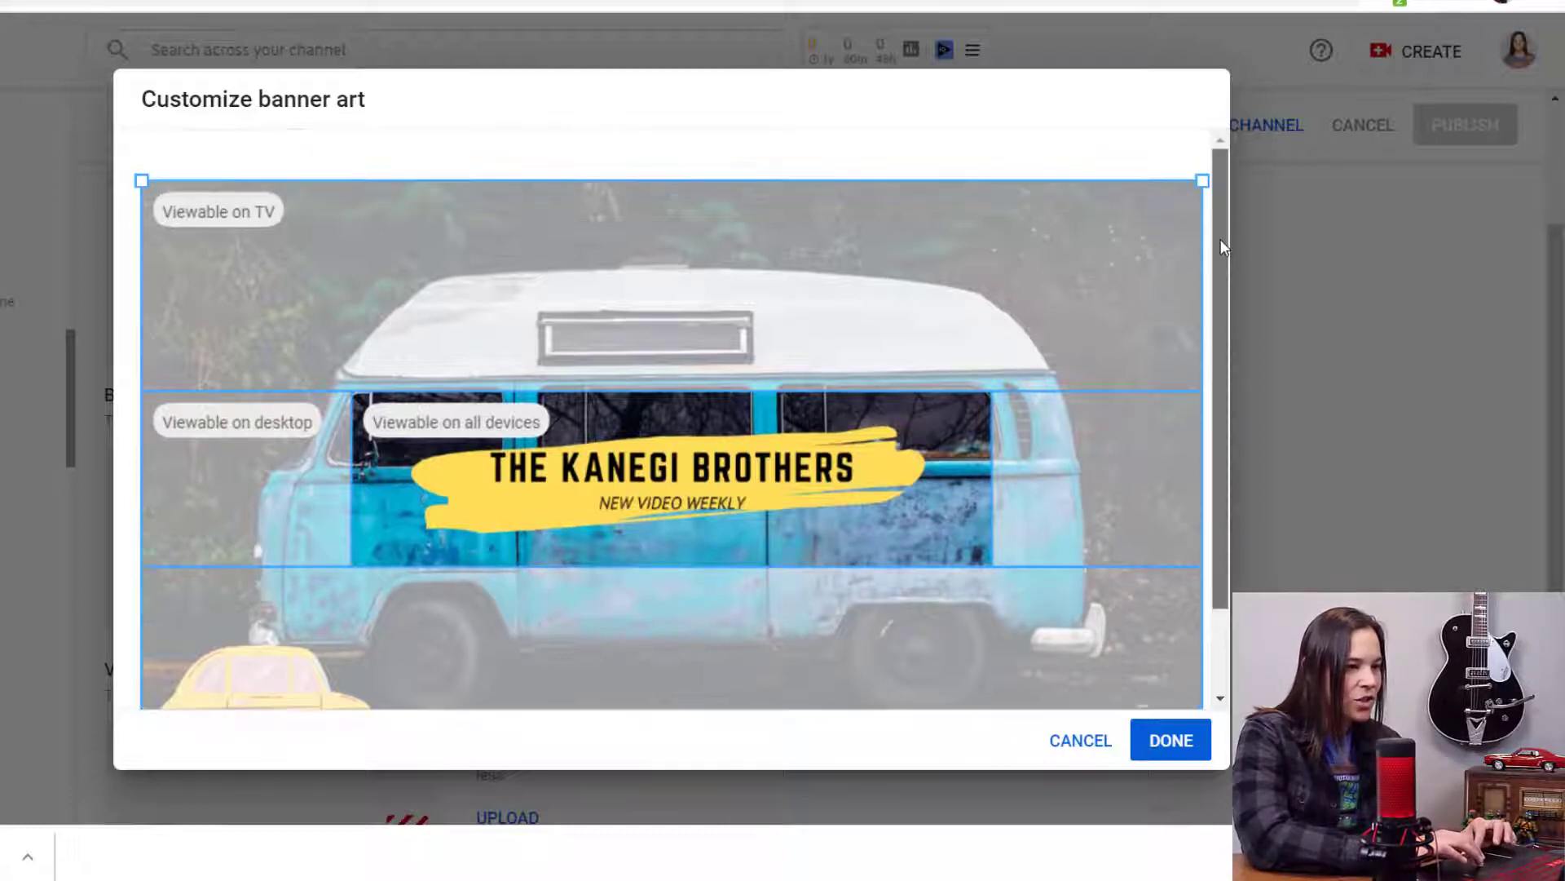
{"action": "left_click_drag", "start_coordinate": [1202, 180], "coordinate": [1246, 153]}
{"action": "left_click_drag", "start_coordinate": [1227, 259], "coordinate": [1261, 394]}
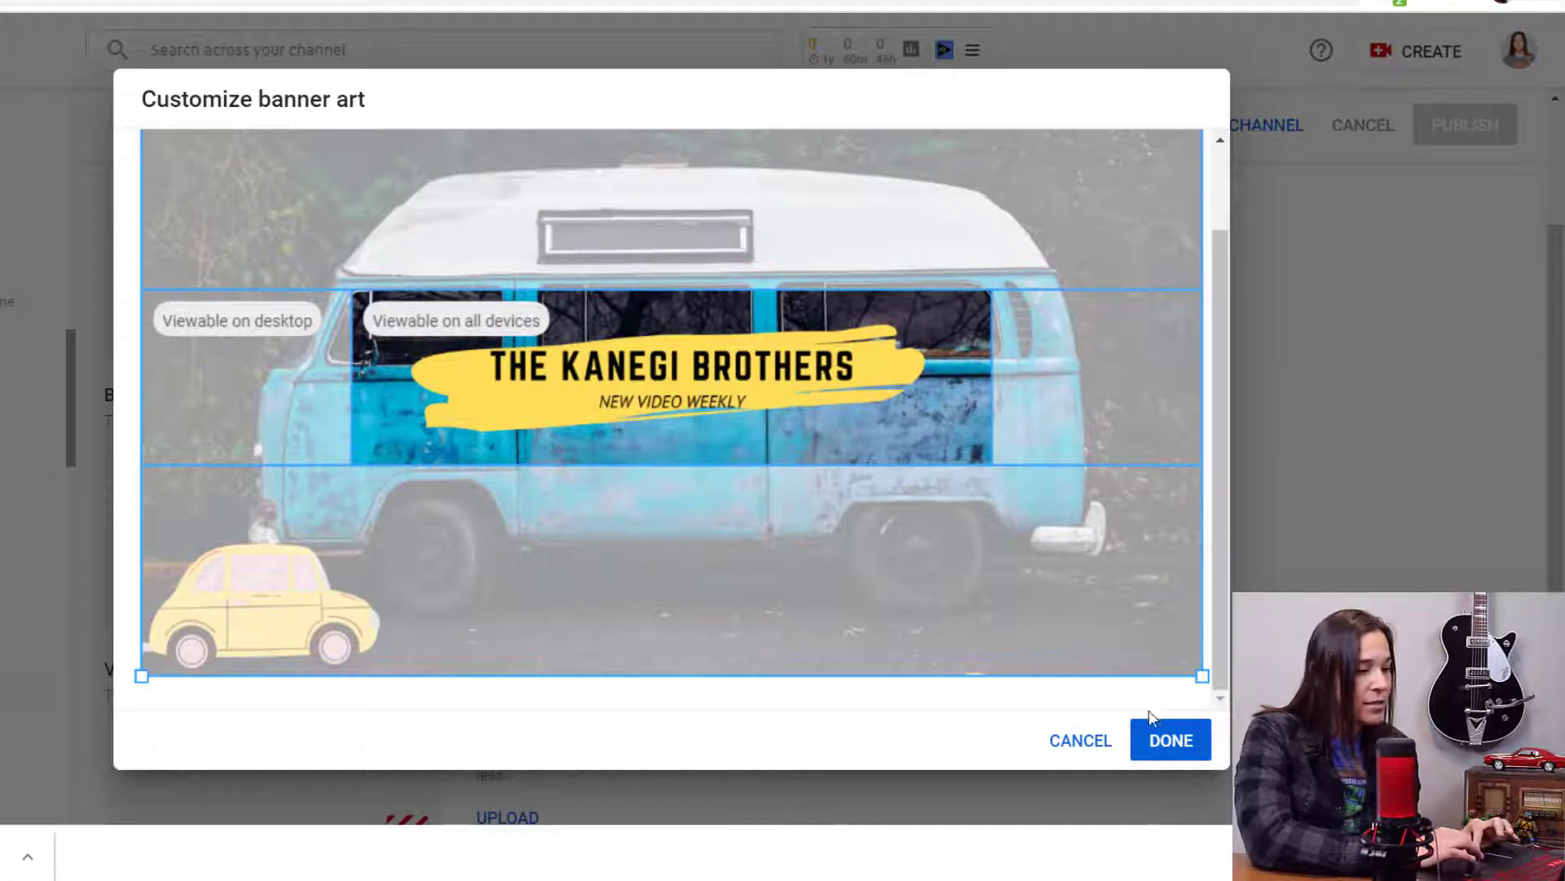
{"action": "left_click", "coordinate": [1158, 748]}
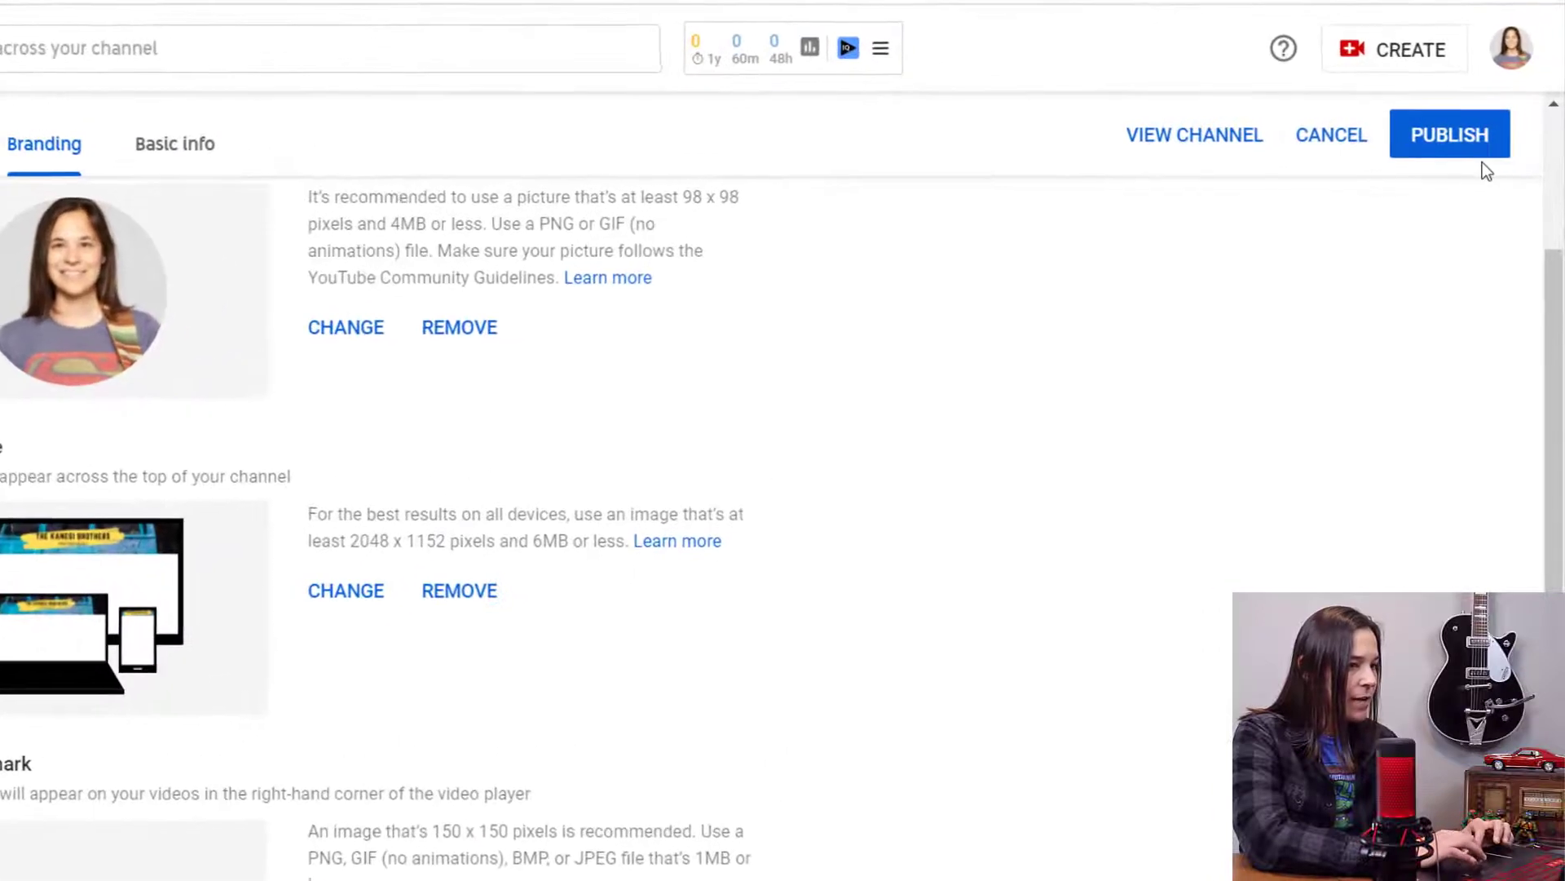
- Publish the channel's branding changes and view the channel page with its new banner
{"action": "left_click", "coordinate": [1435, 155]}
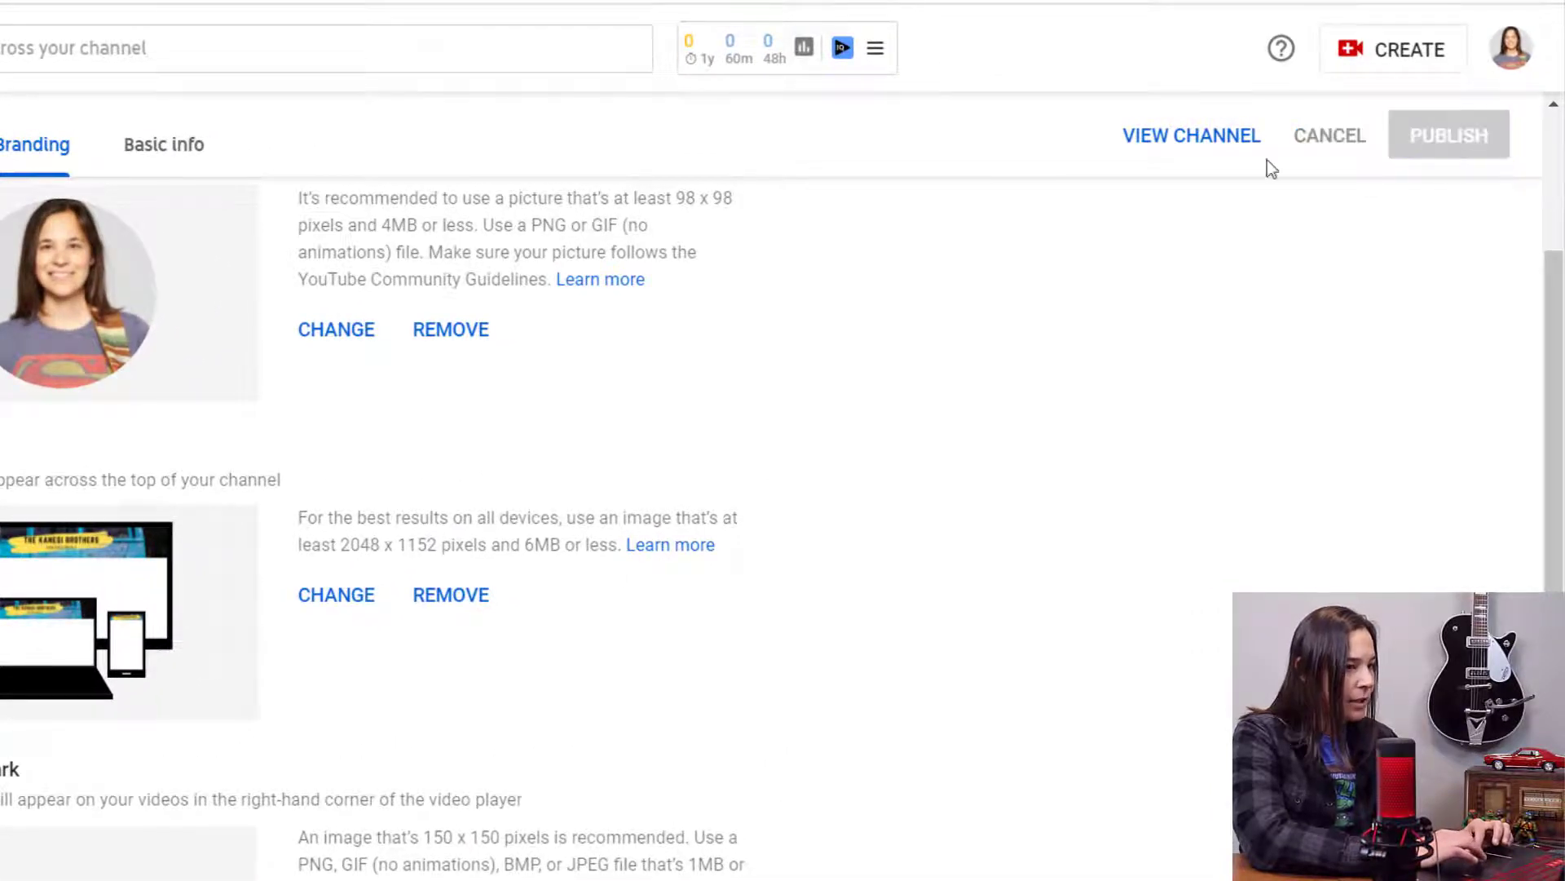
{"action": "left_click", "coordinate": [1192, 148]}
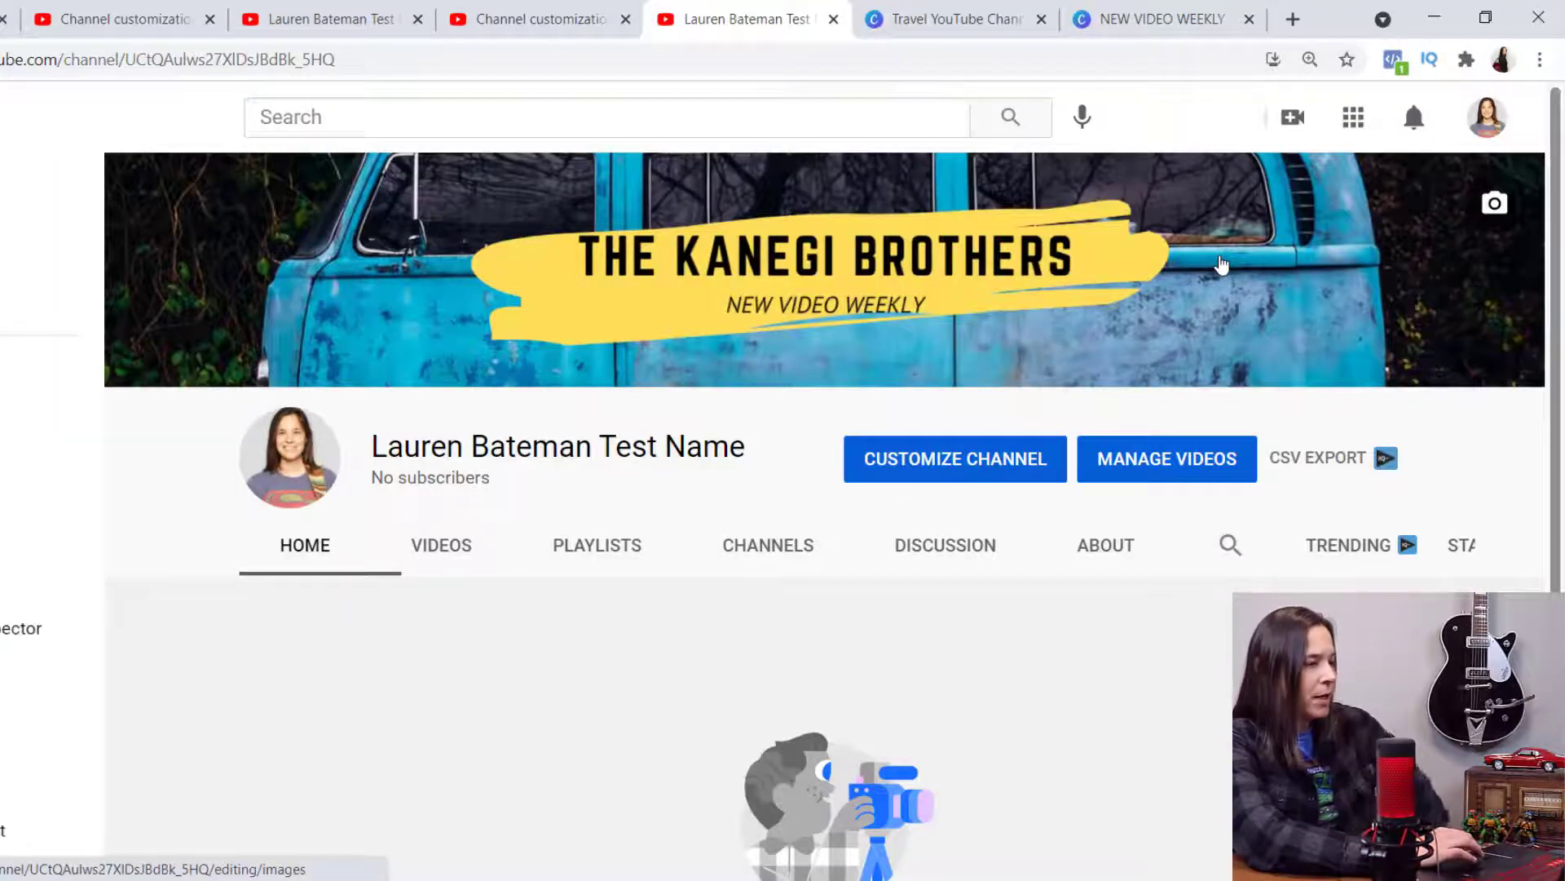